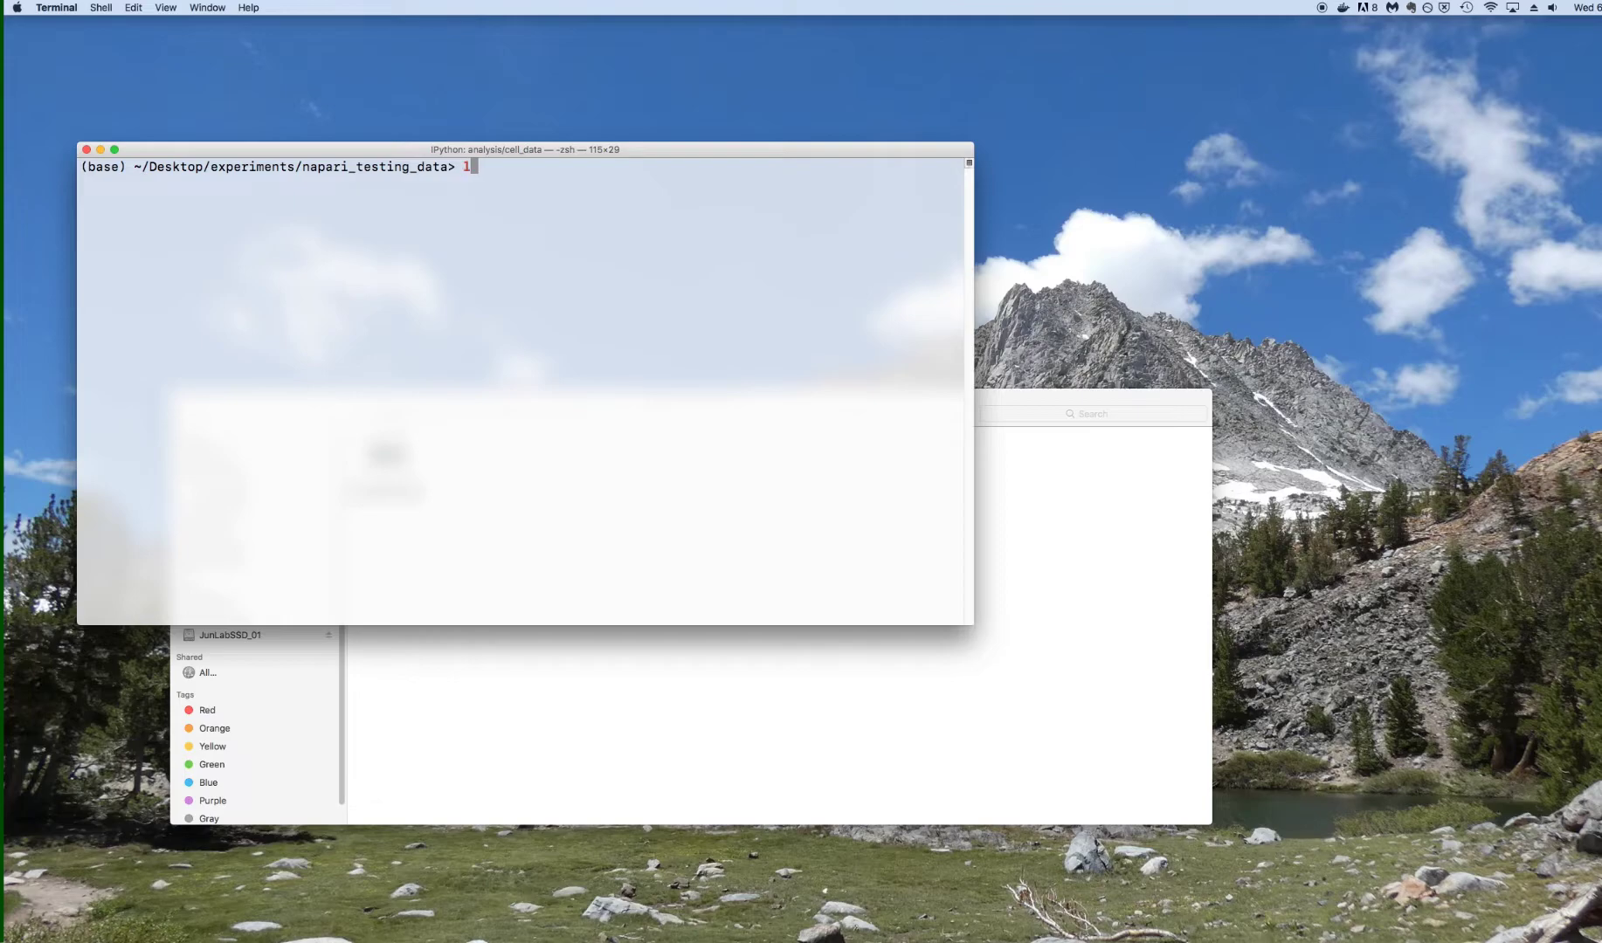
- List the test data folders, change into ryan-testing-data, clear the terminal and list that folder's contents
type("s")
key("Return")
type("cd ru")
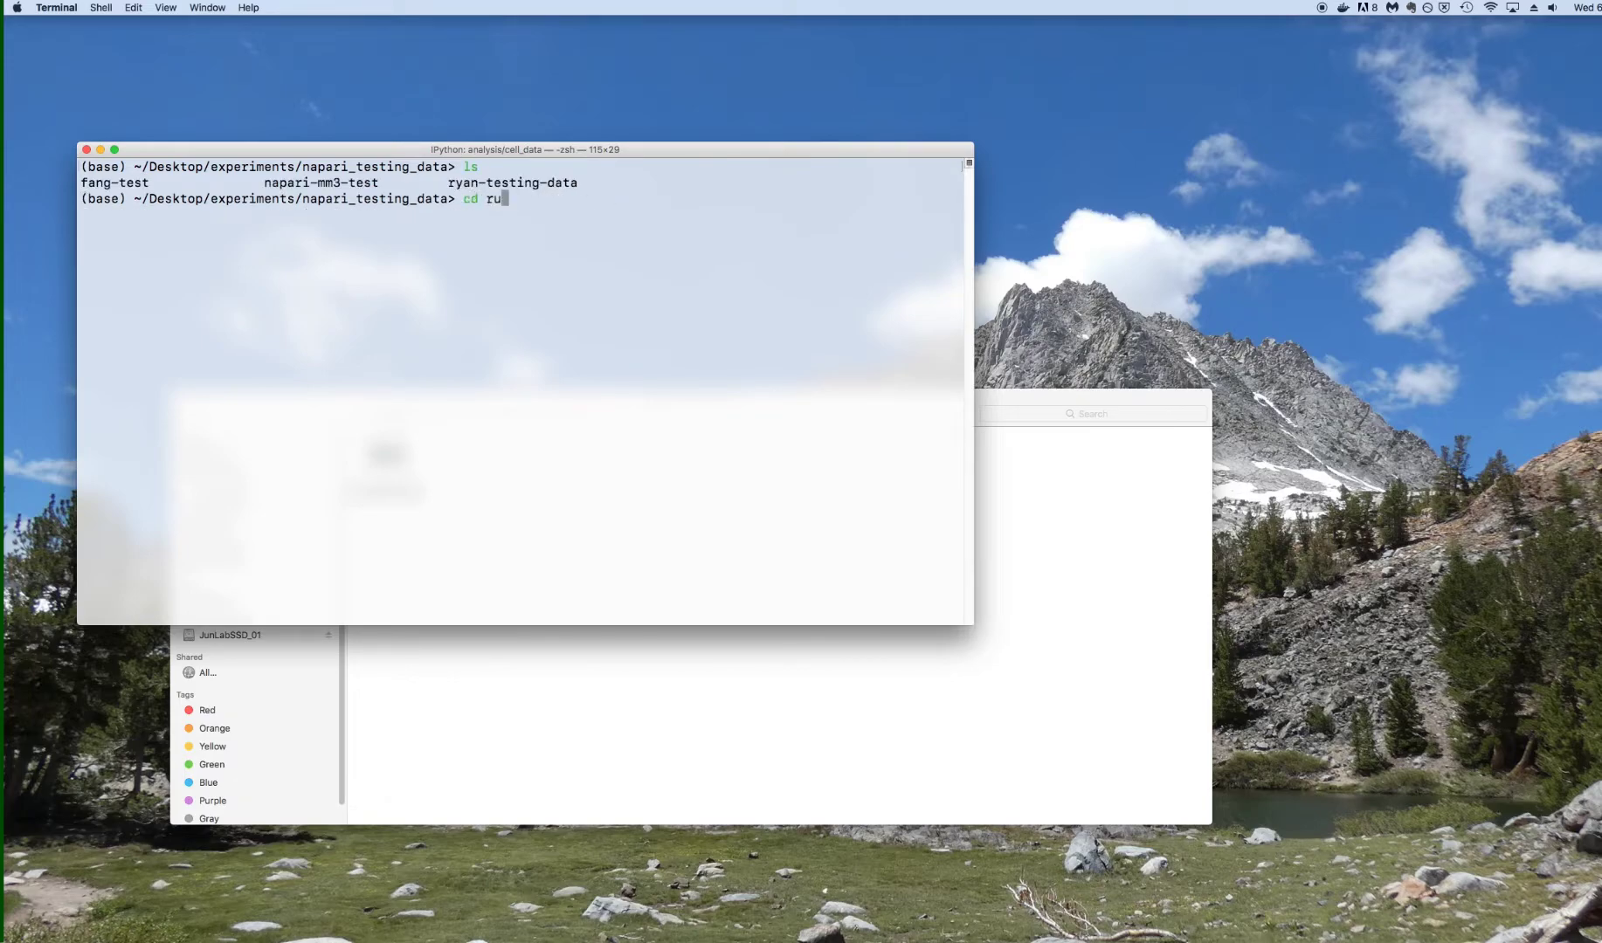
type("an")
key("Right")
key("Return")
type("clear")
key("Return")
type("ls")
key("Return")
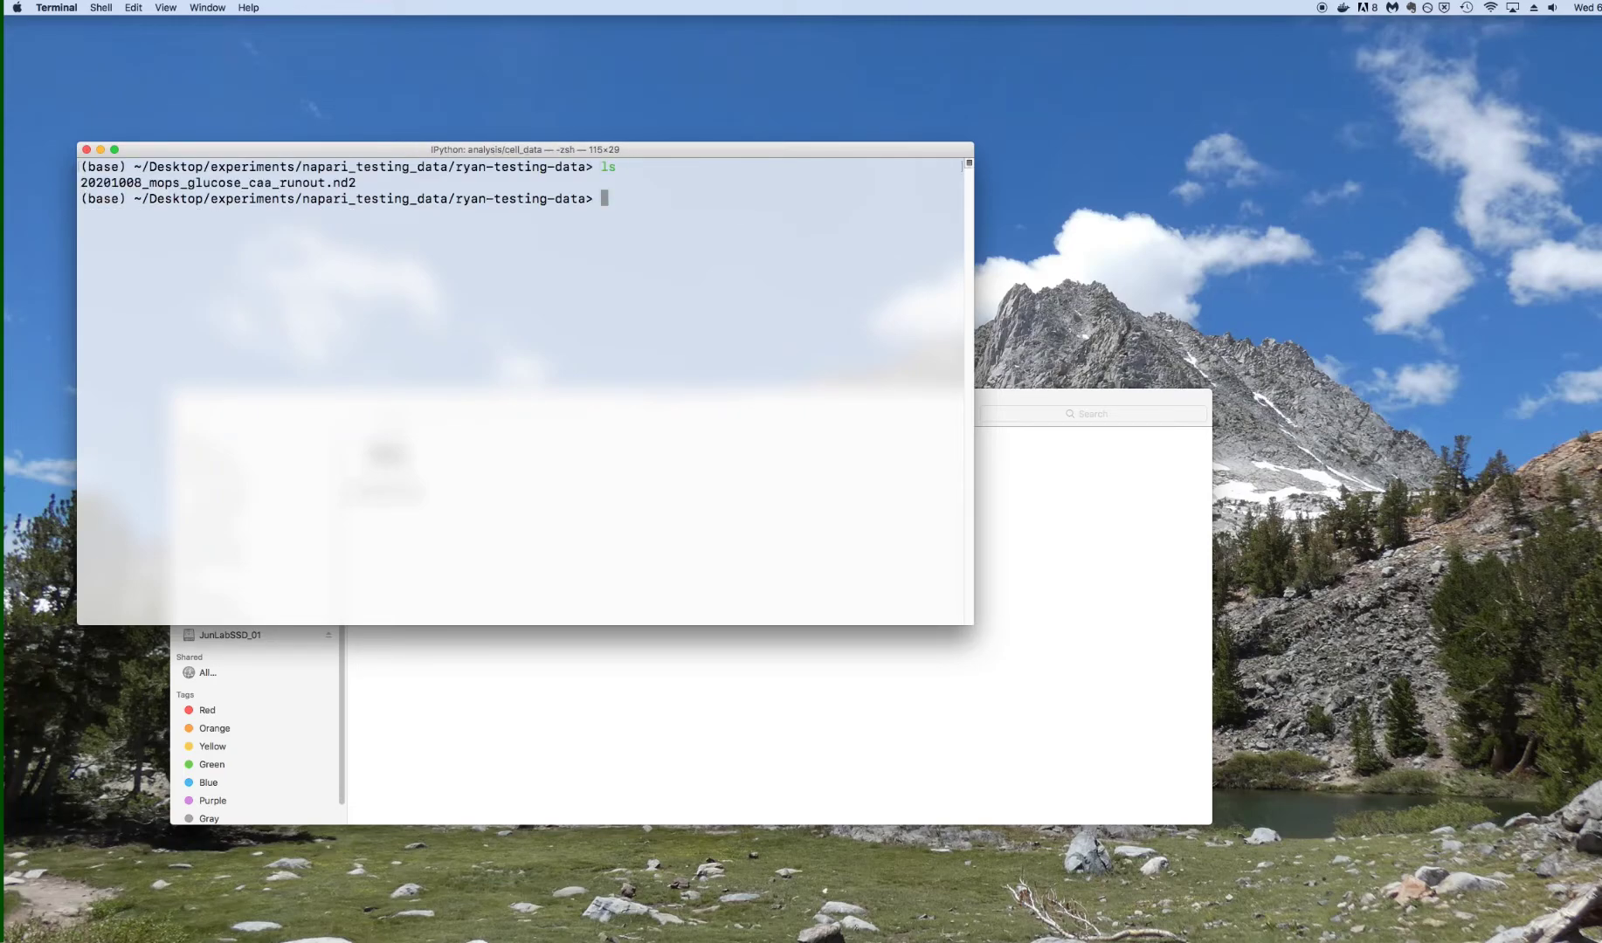
- Activate the napari-mm3 conda environment and launch napari
type("conda activate nap")
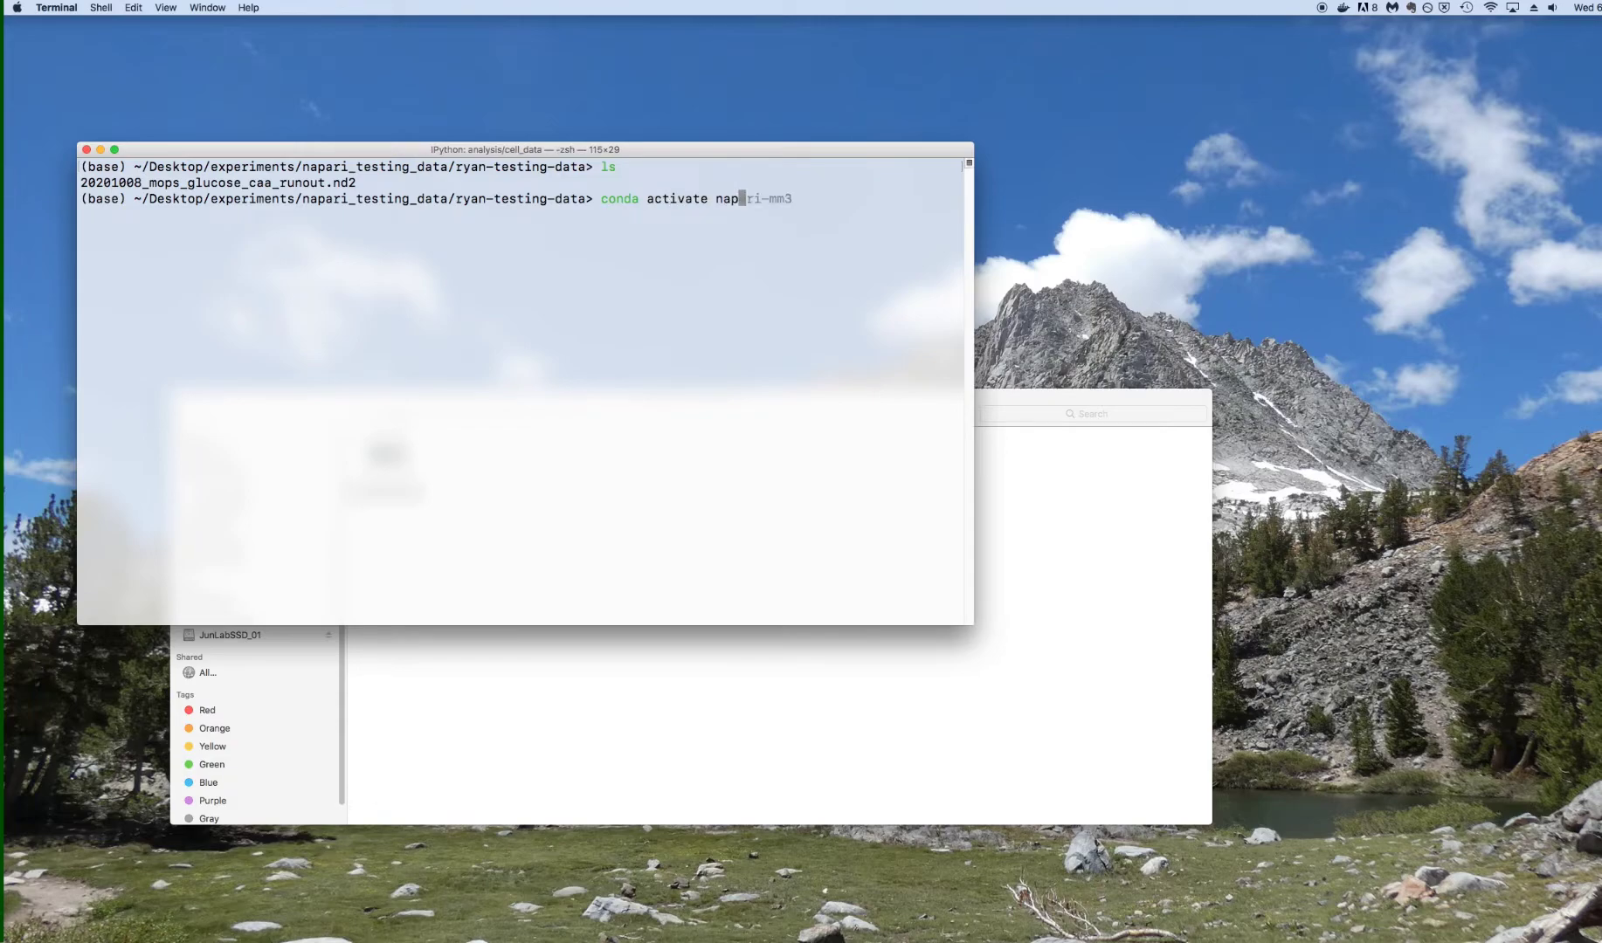
type("ari-mm3")
key("Return")
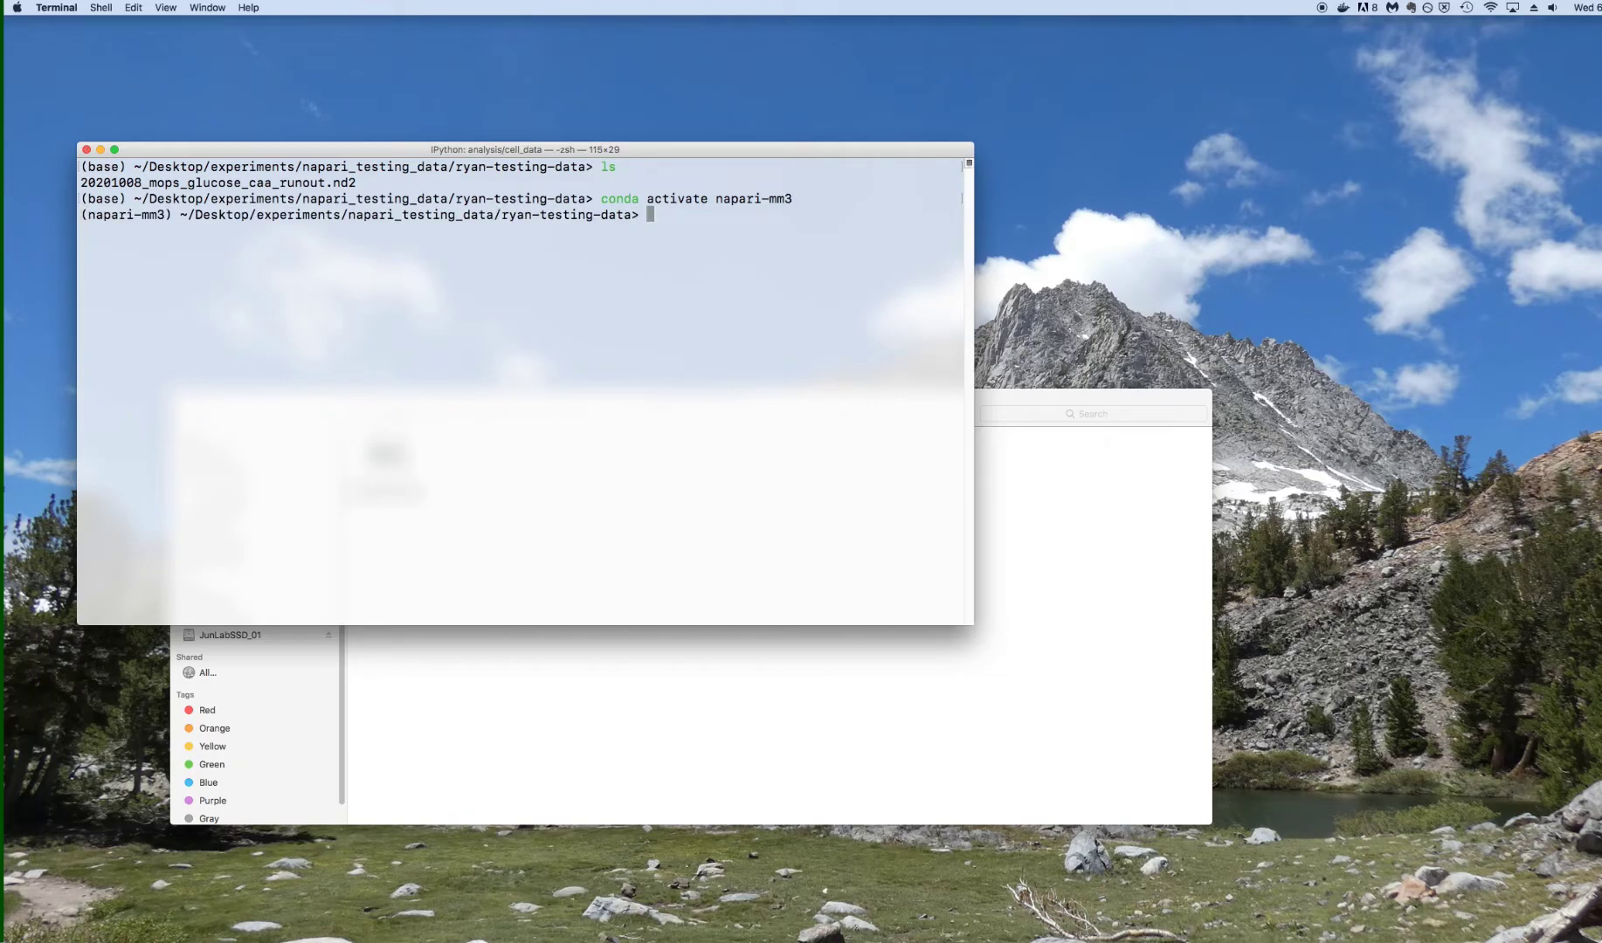
type("napari")
key("Return")
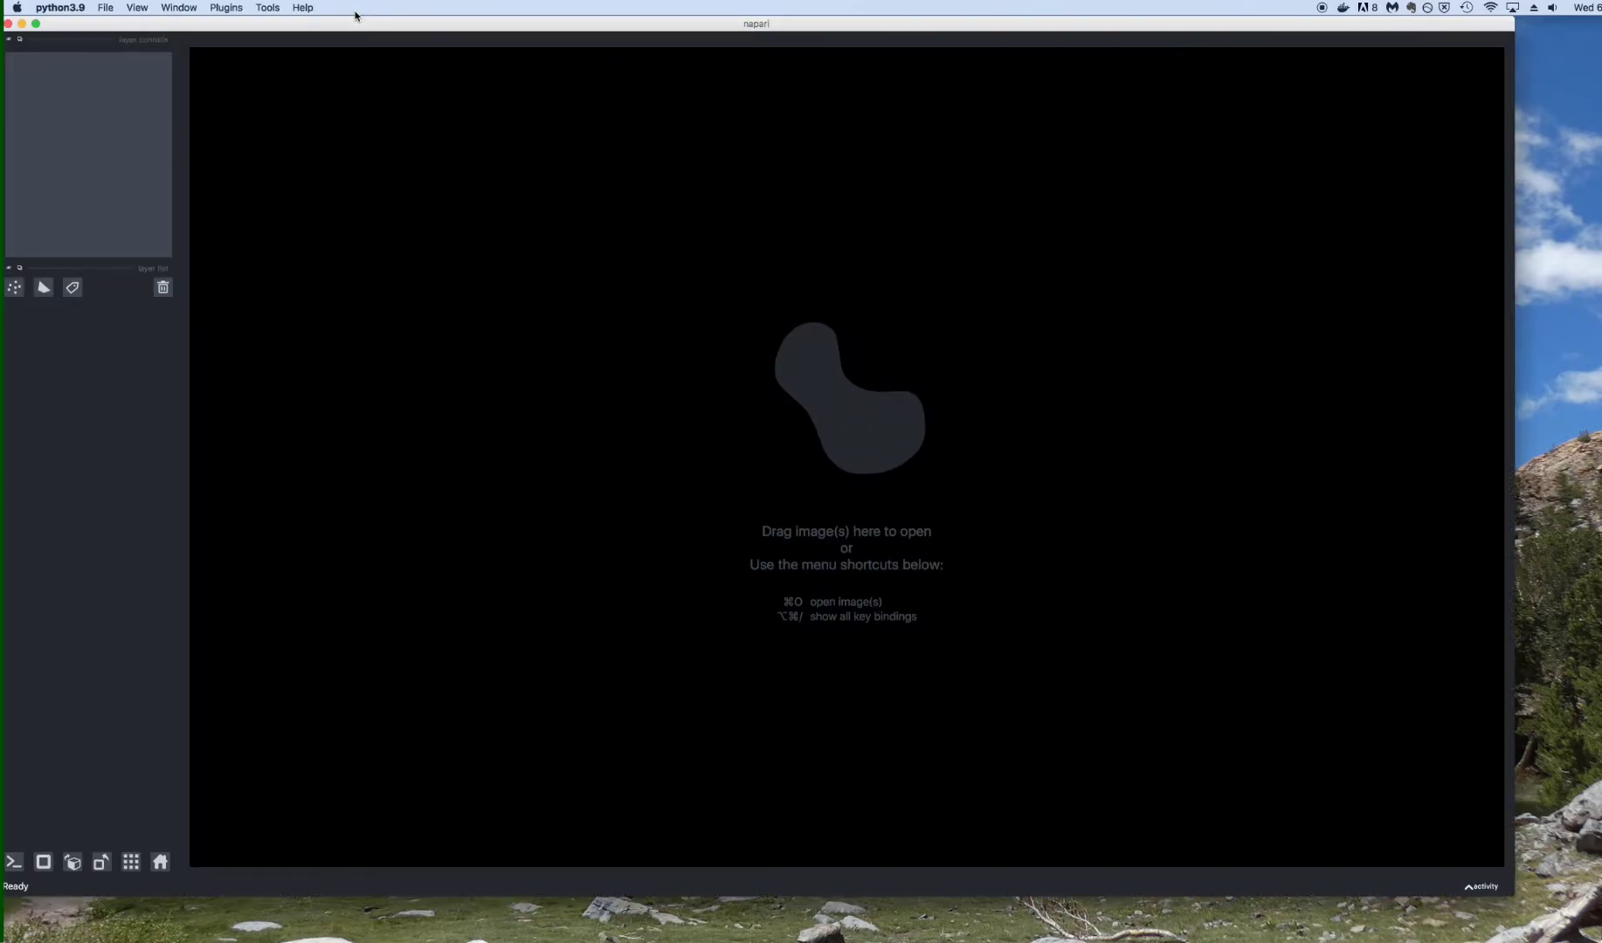
- Enlarge the napari window to fill the screen
left_click(213, 7)
mouse_move(374, 58)
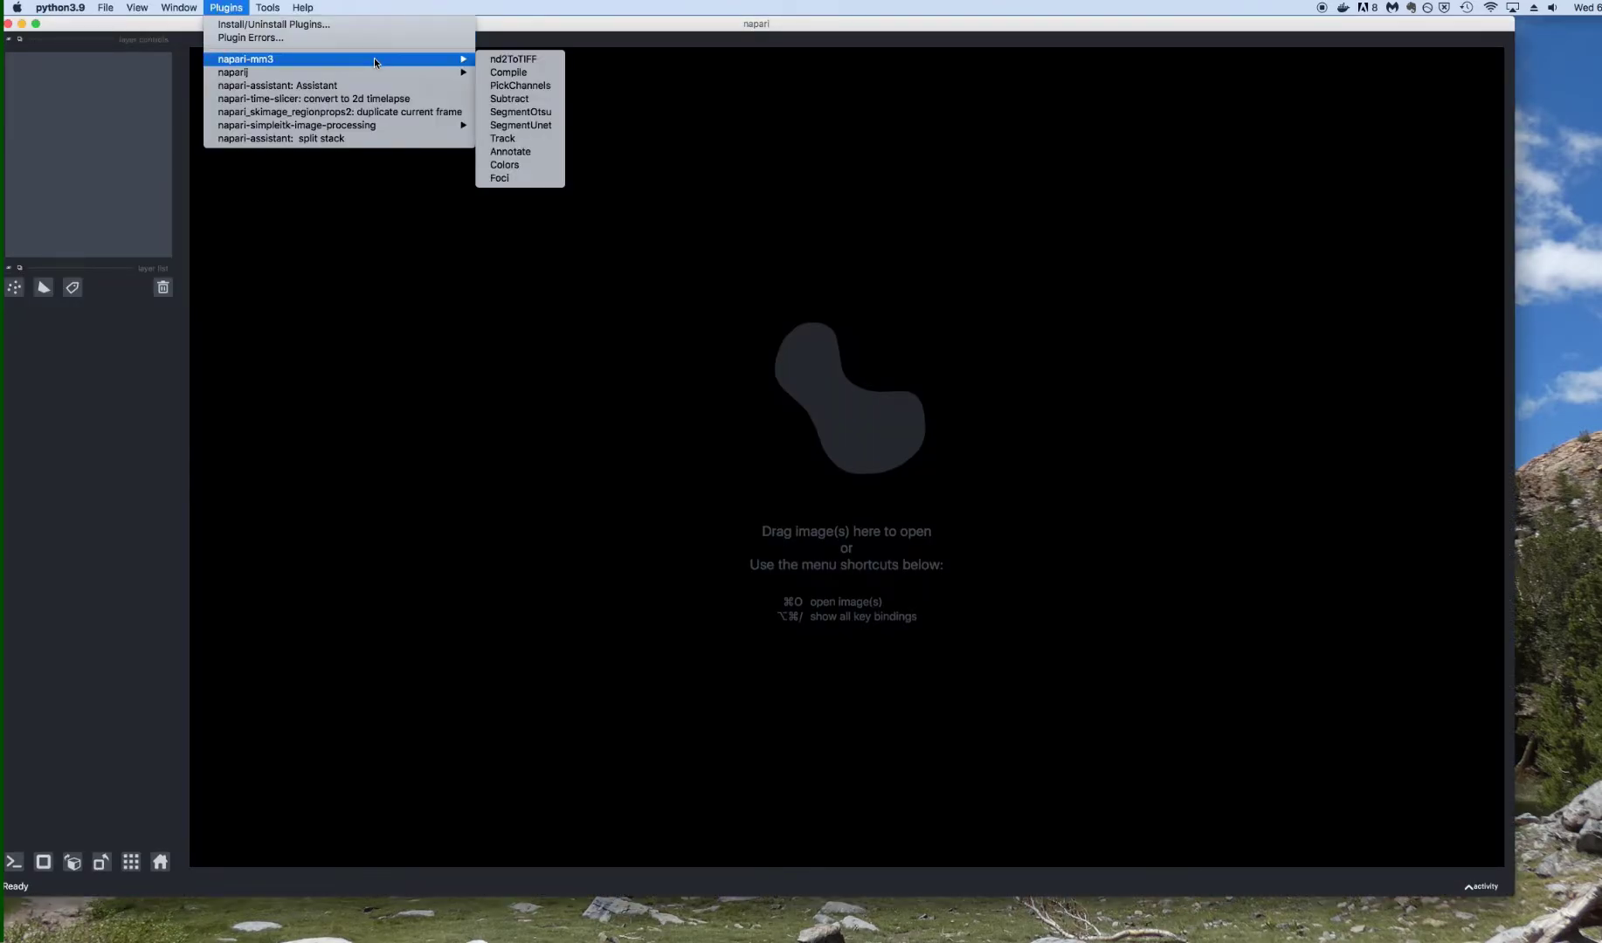
left_click(1519, 887)
left_click_drag(1513, 894, 1589, 932)
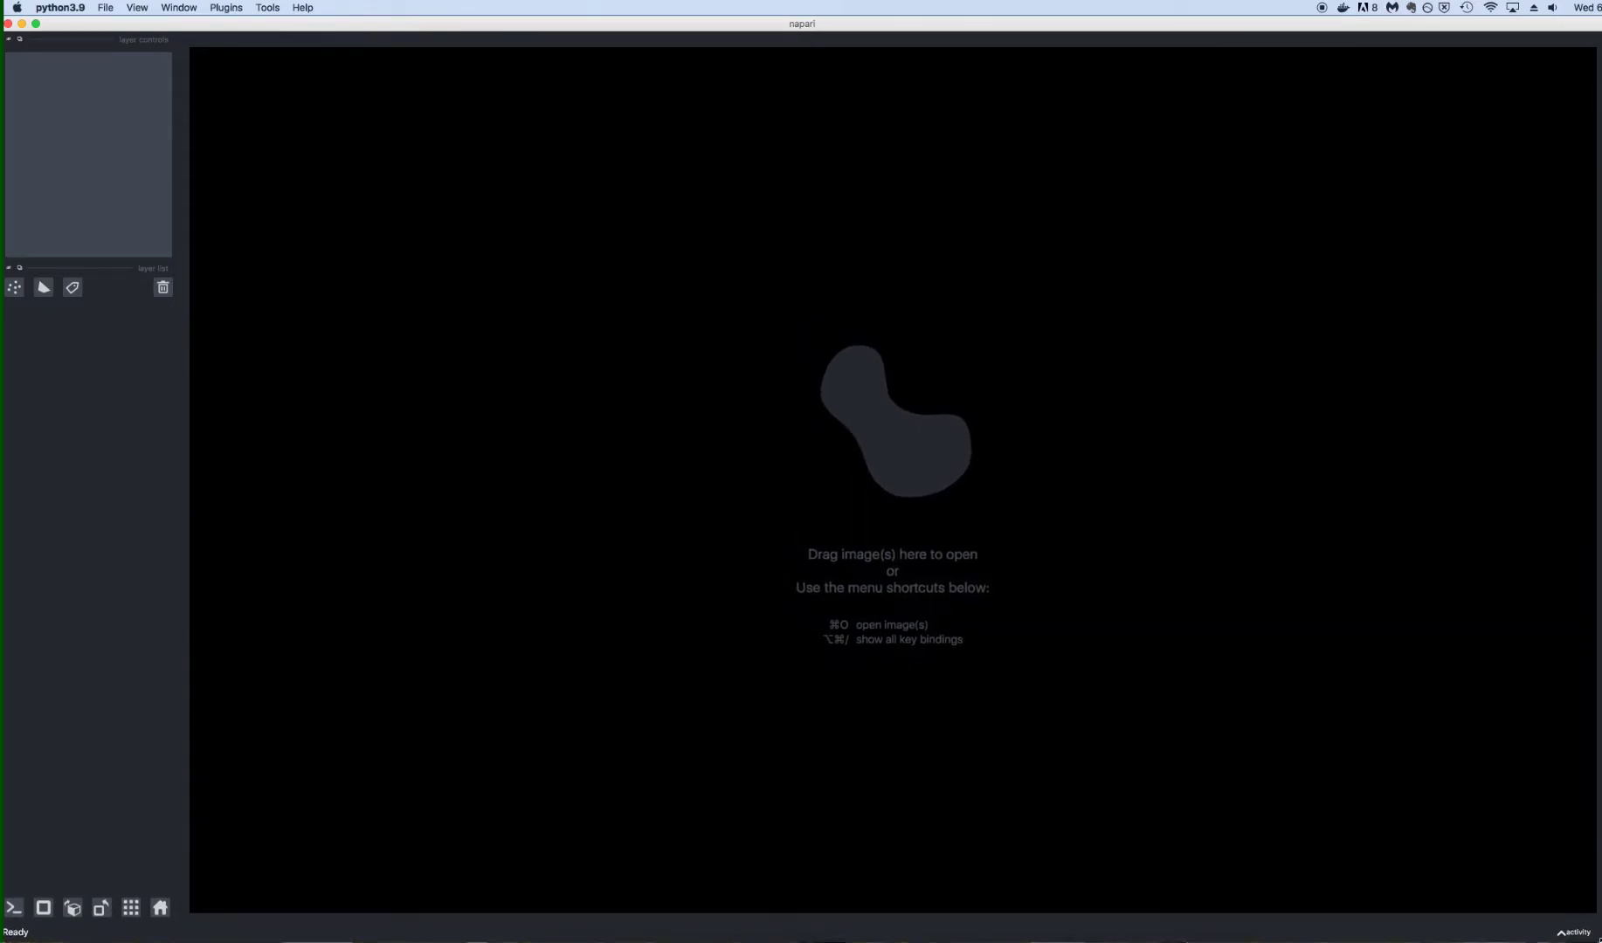
- Run napari-mm3's nd2ToTIFF export for FOVs 1-3 with the stop frame at 50 and display after export enabled
left_click(185, 7)
mouse_move(226, 7)
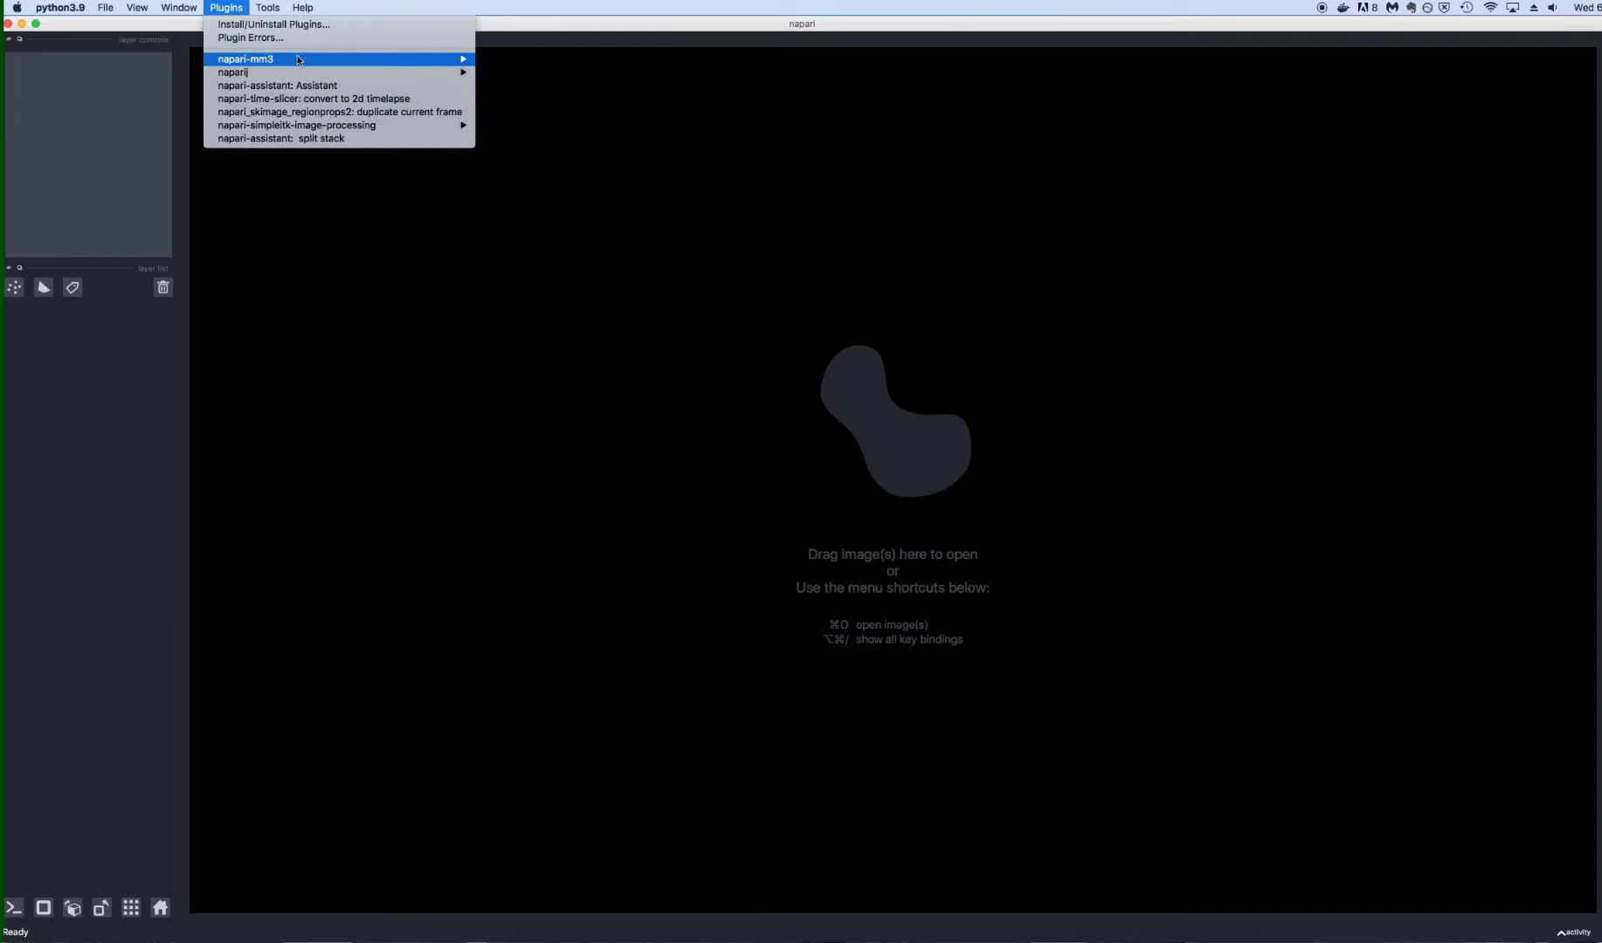
mouse_move(437, 58)
left_click(549, 62)
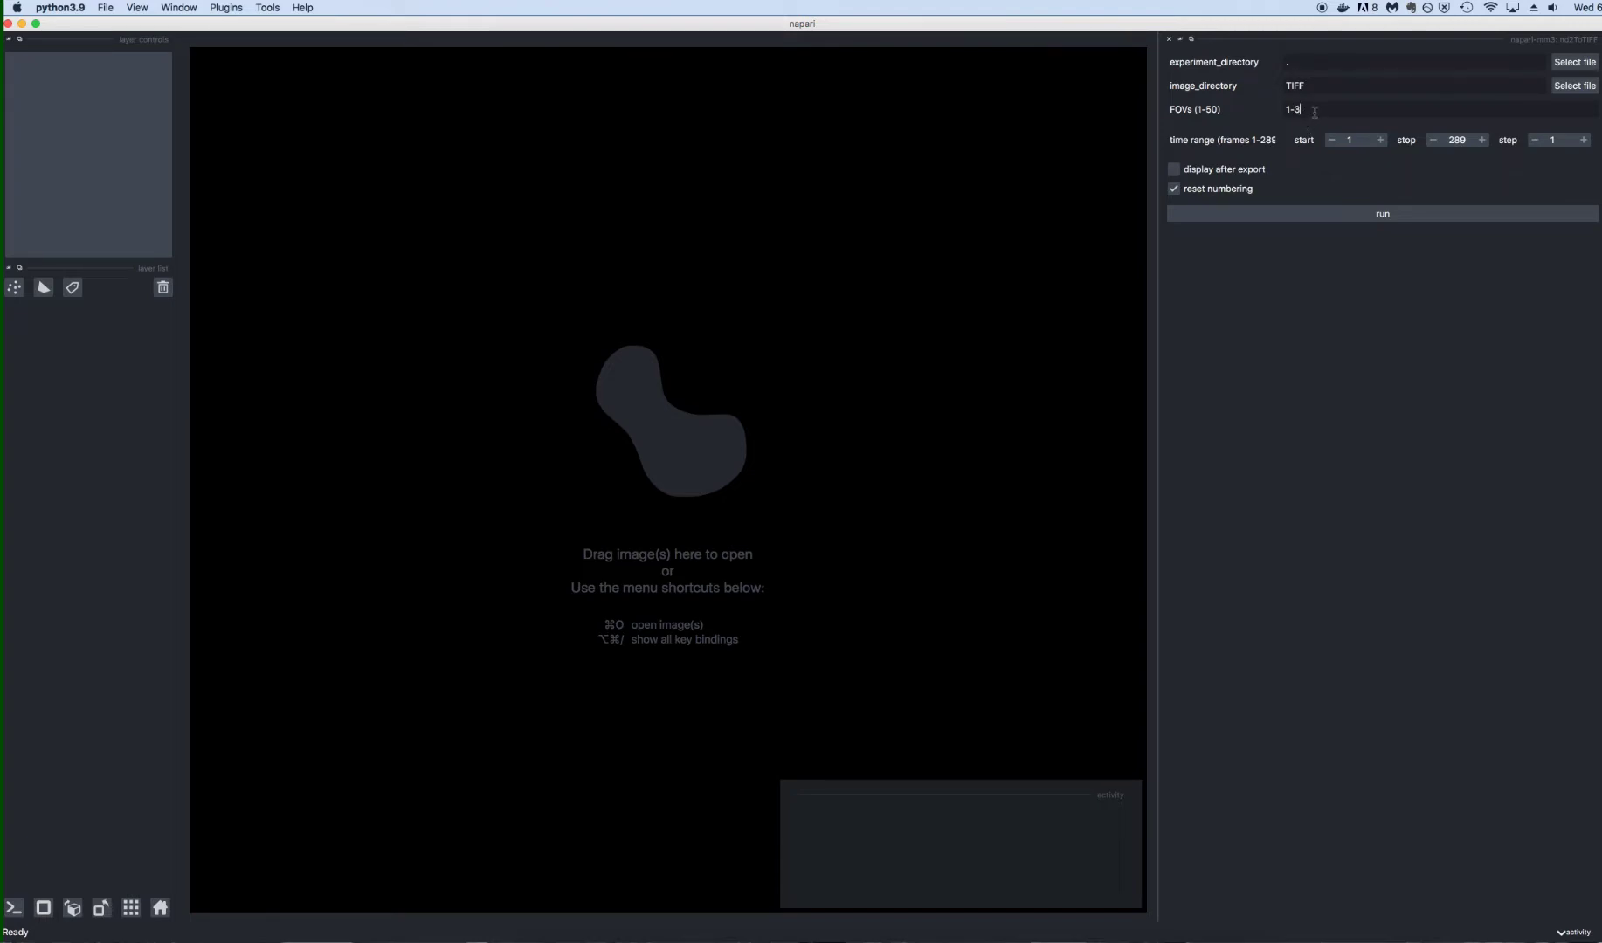
double_click(1450, 140)
type("50")
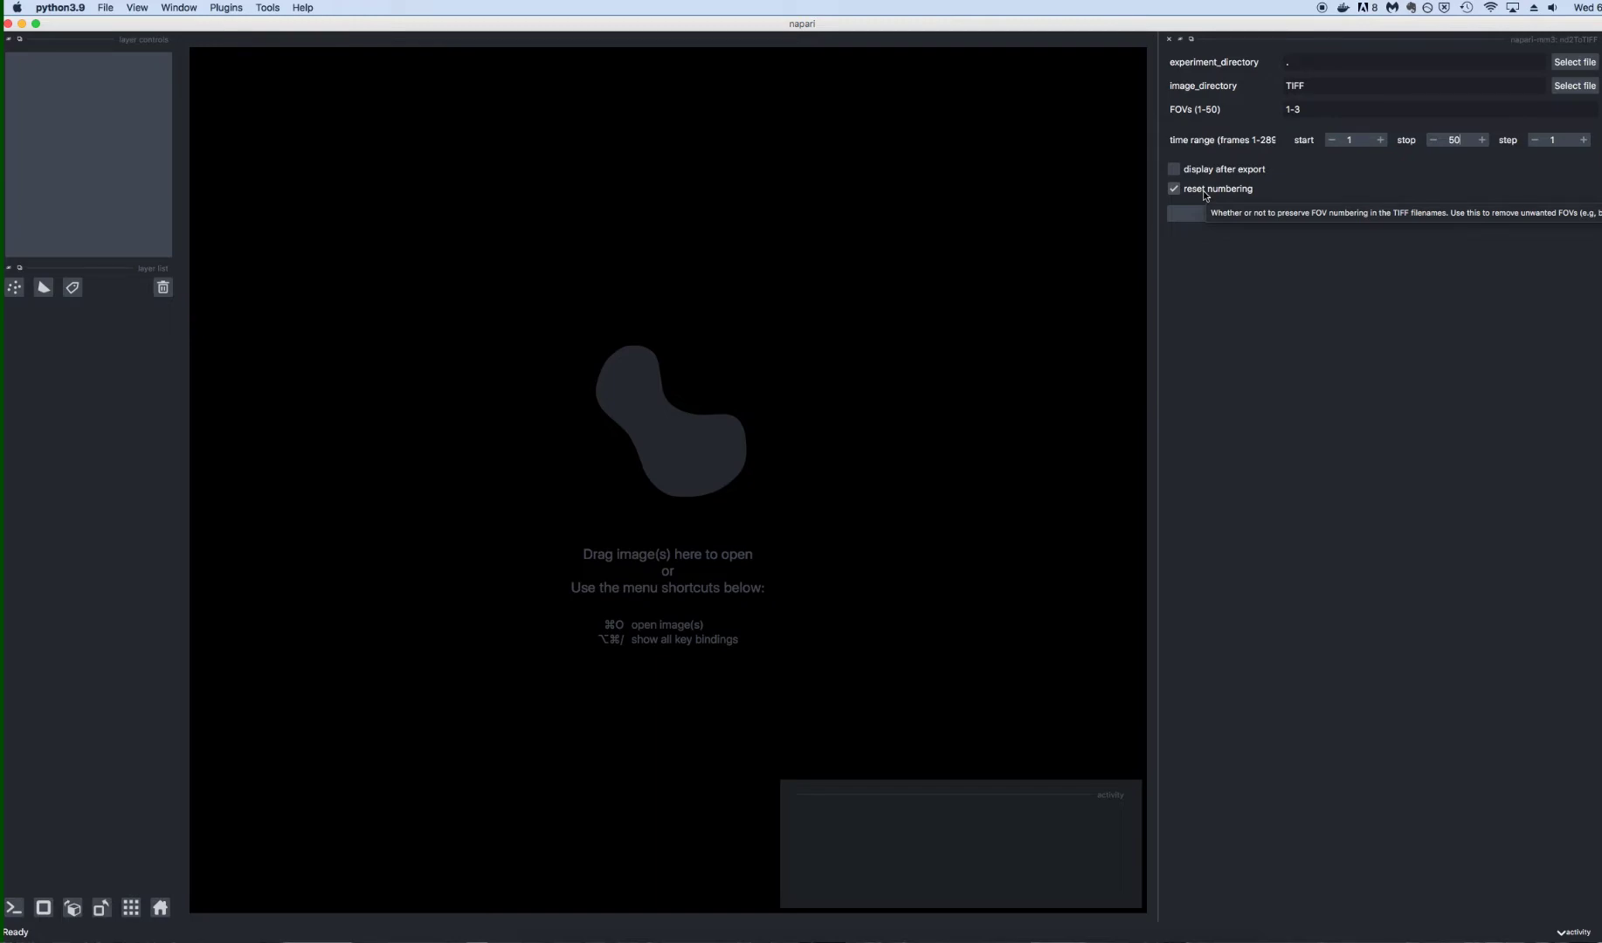
left_click(1238, 173)
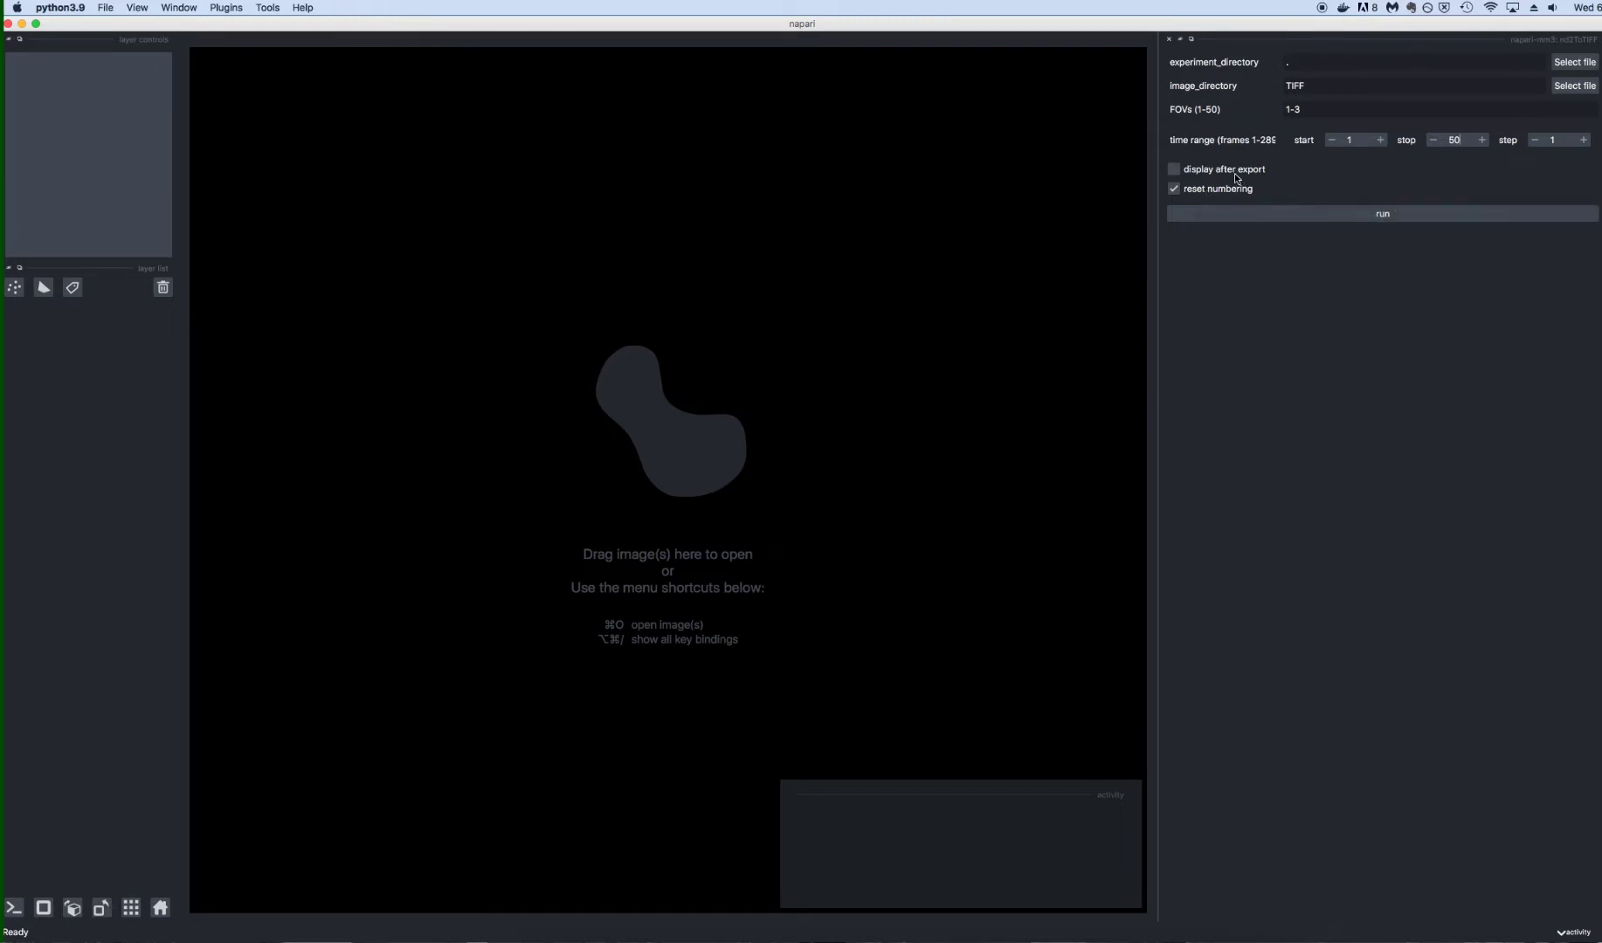
left_click(1333, 217)
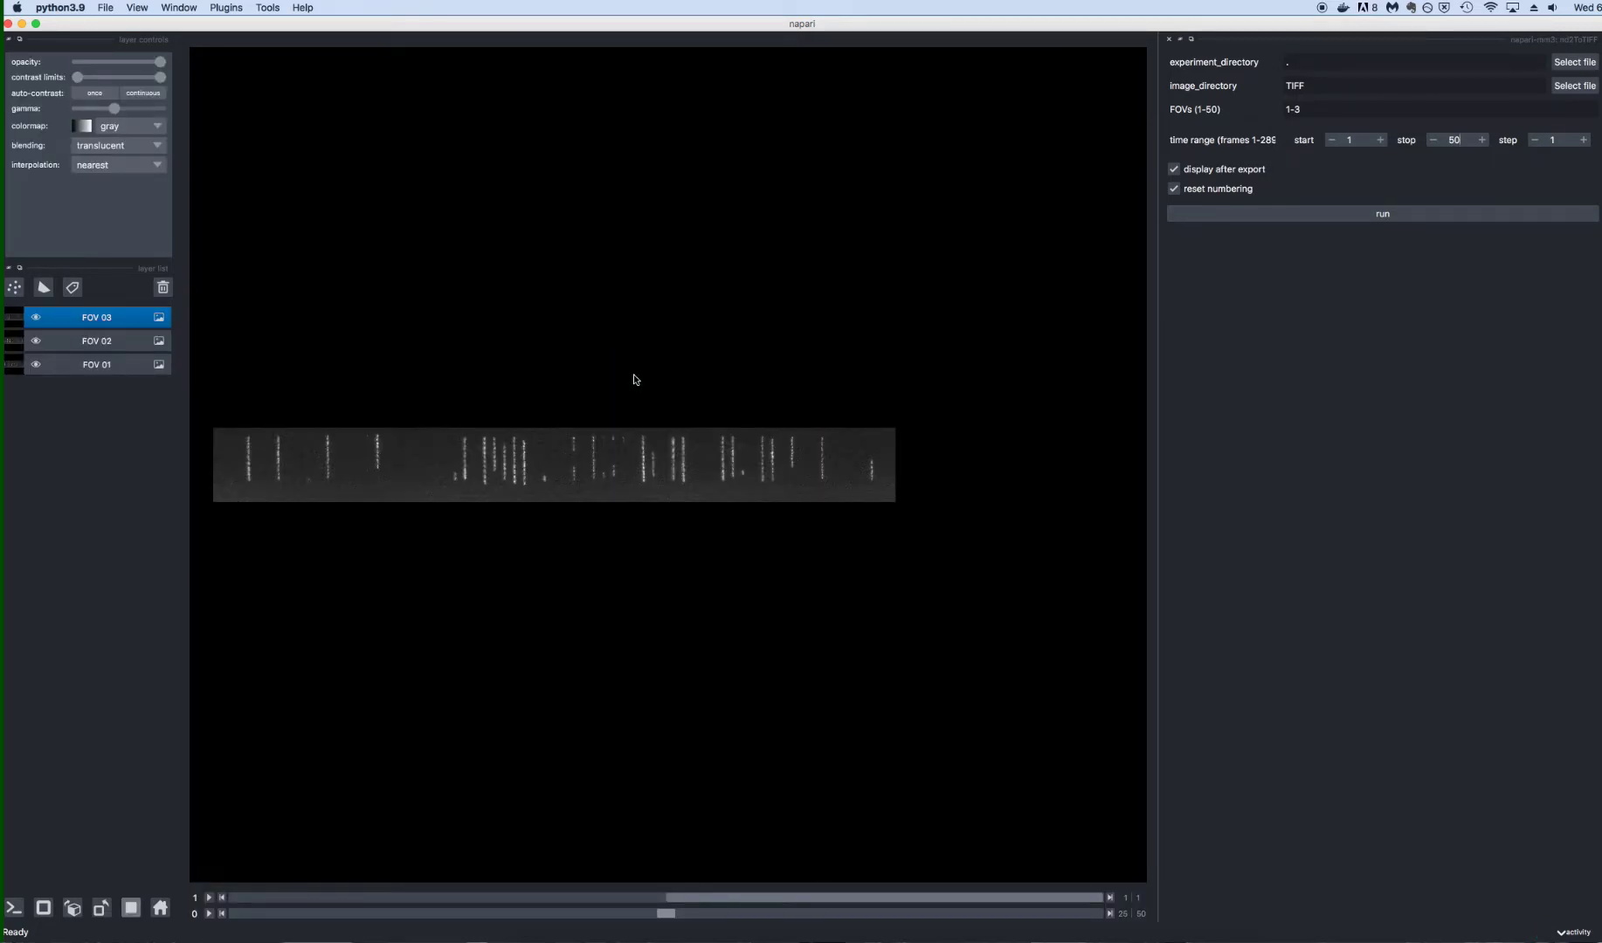
- Inspect the exported FOV images, close the nd2ToTIFF widget and open napari-mm3's Compile widget
scroll(563, 469, "up", 5)
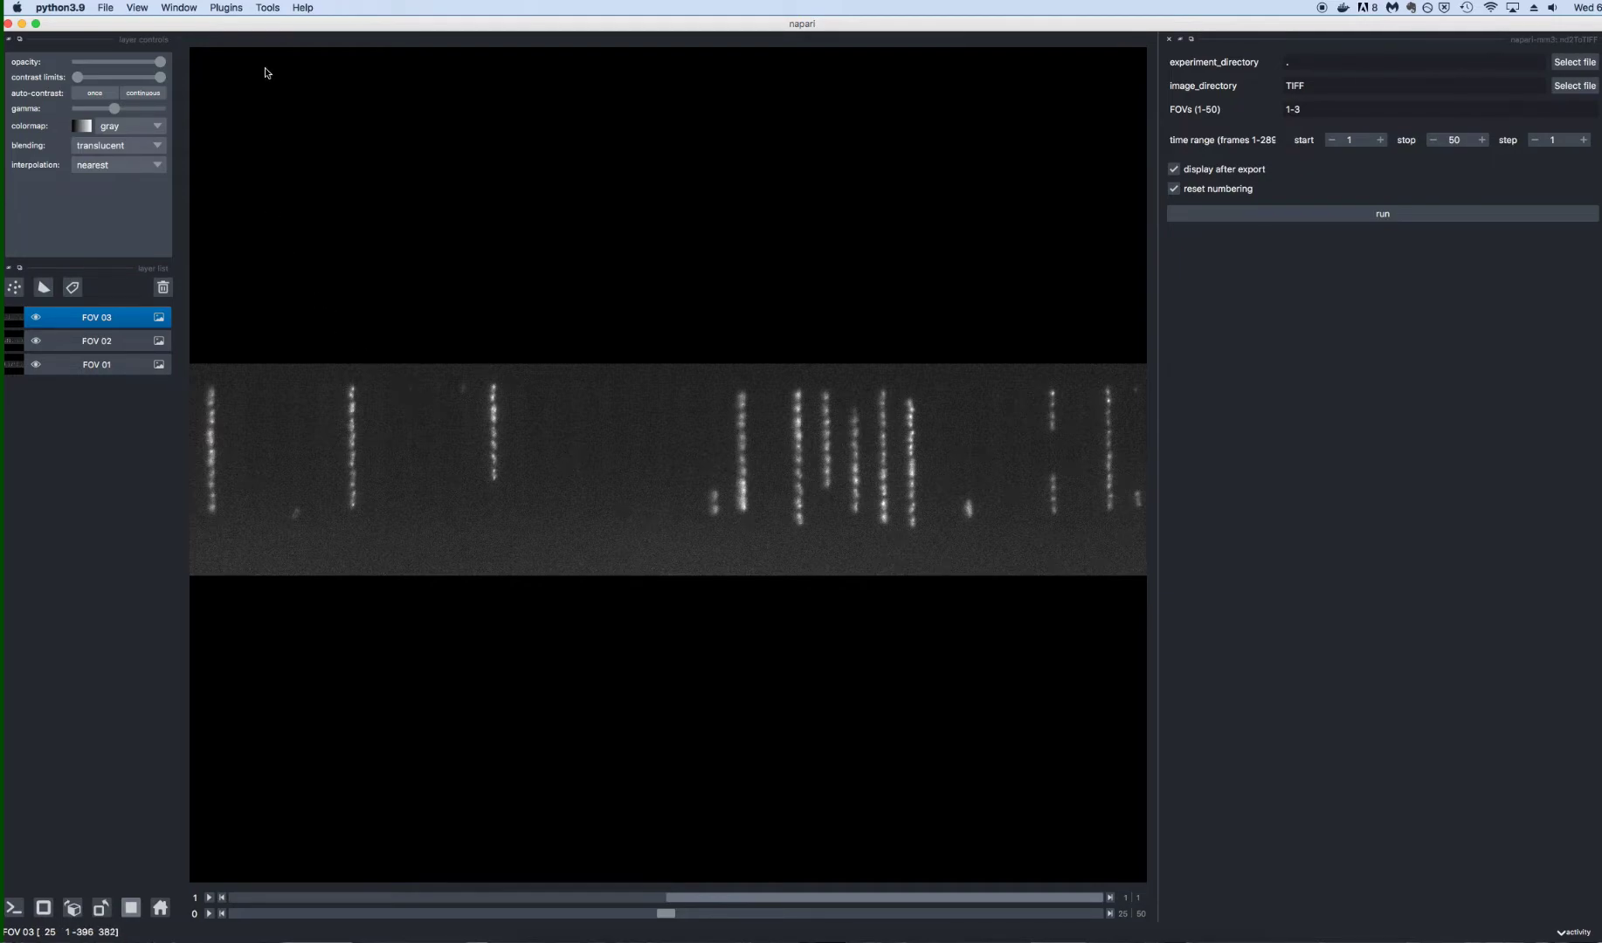
left_click(1168, 39)
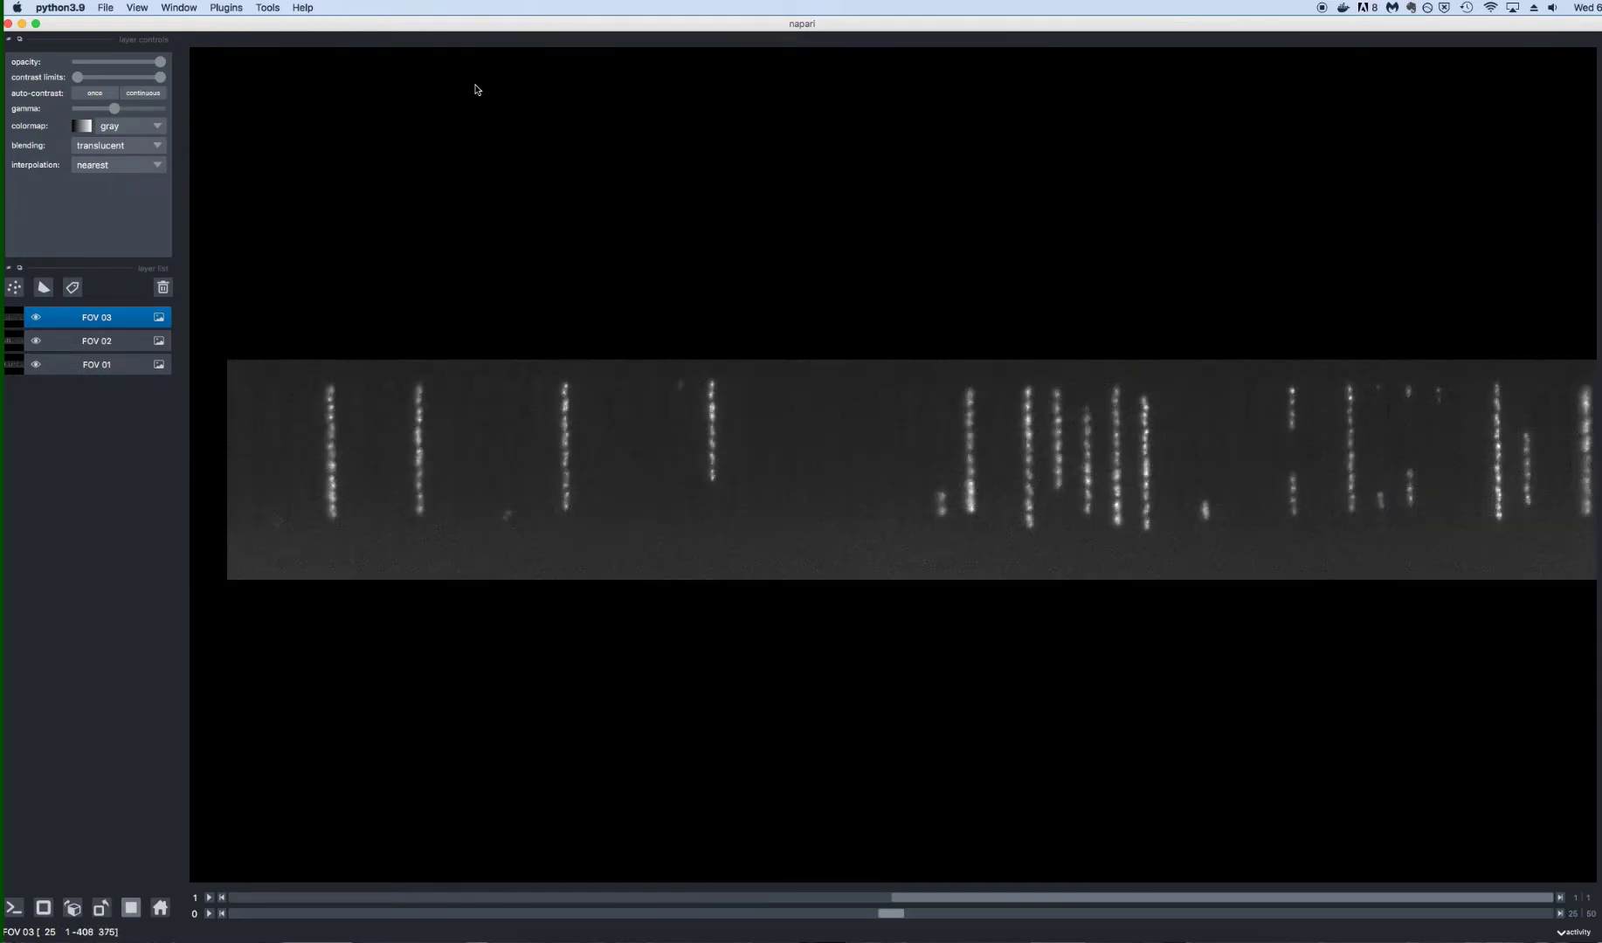
left_click(249, 11)
mouse_move(267, 59)
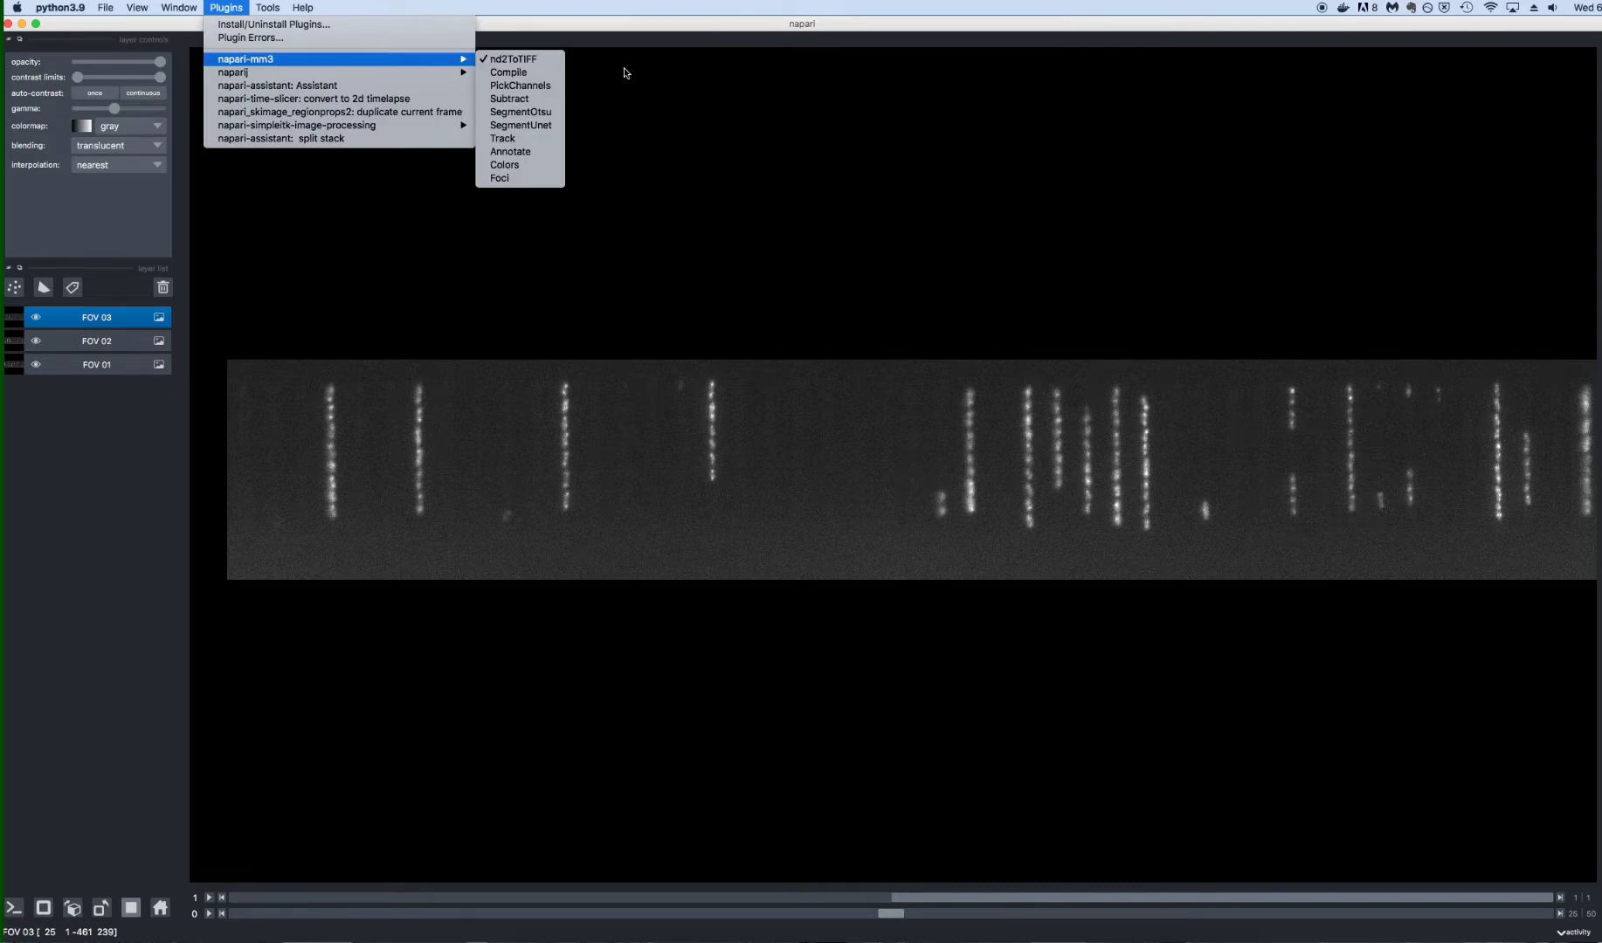
left_click(515, 75)
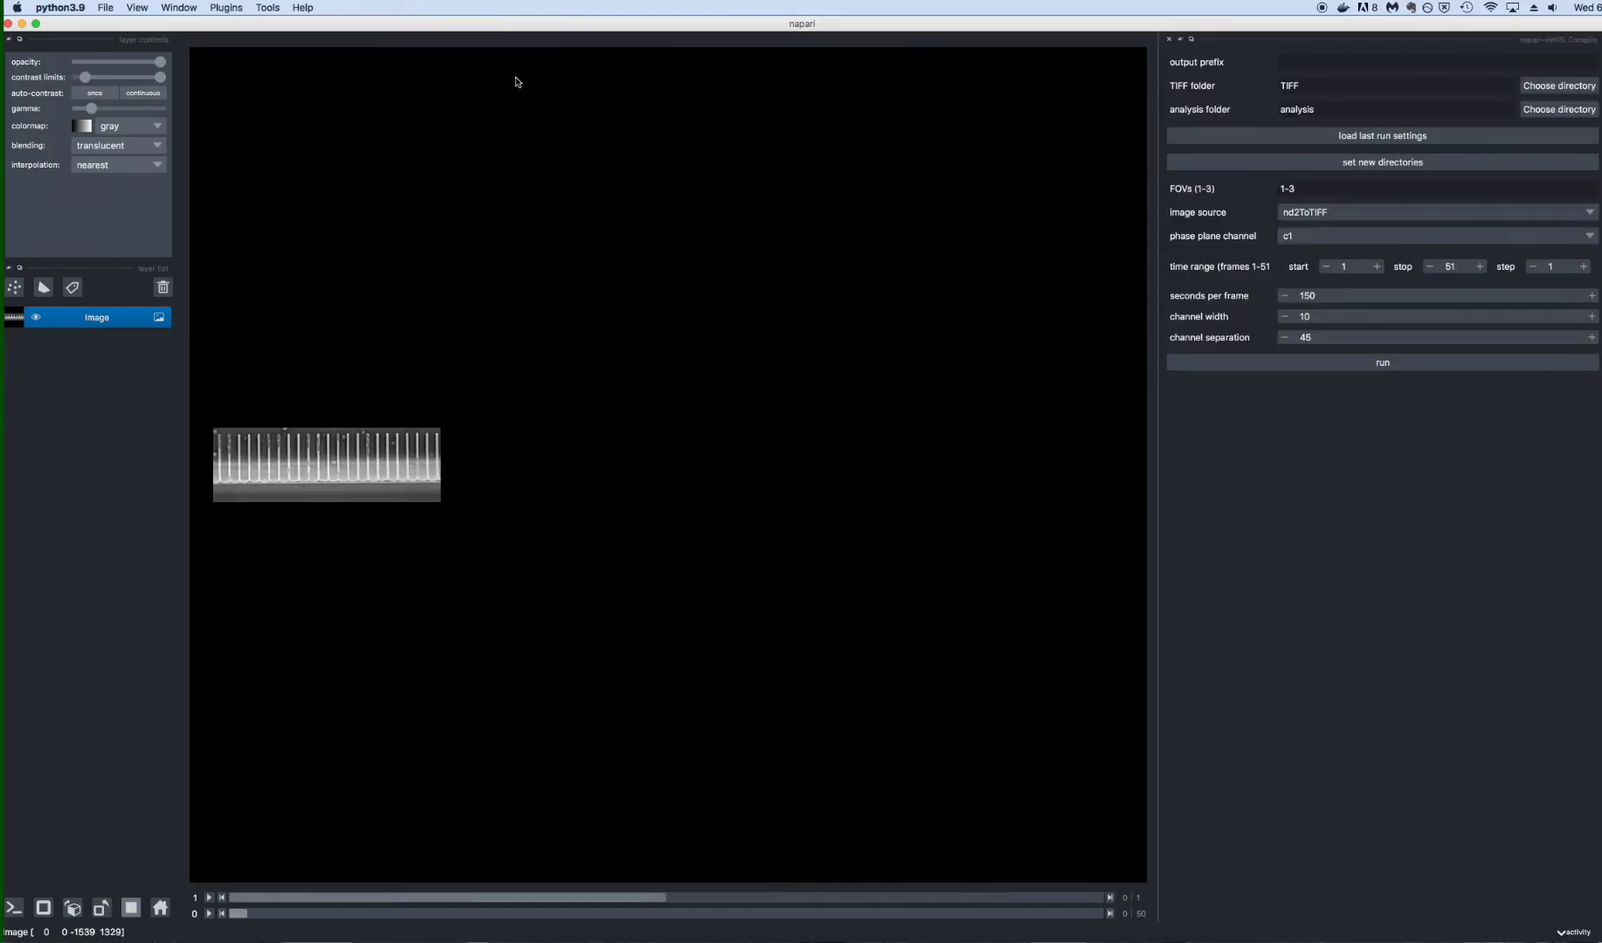
- Inspect the preview image and image source choices, and run Compile on FOVs 1-3 with nd2ToTIFF as the source
left_click_drag(404, 398, 626, 352)
scroll(566, 383, "up", 10)
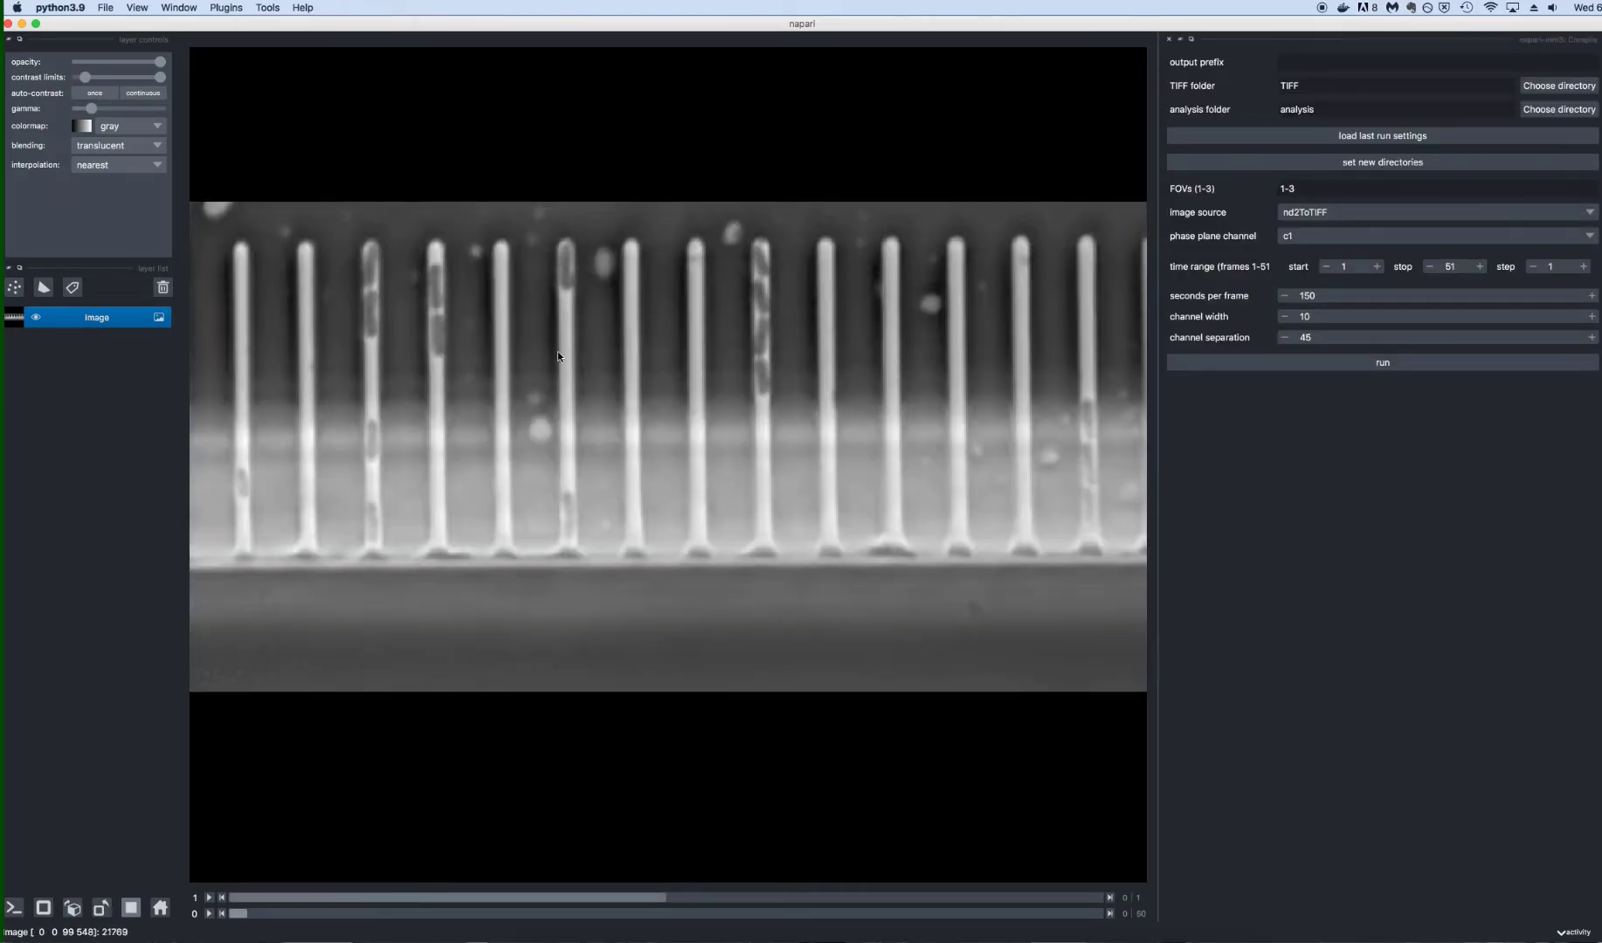
scroll(609, 339, "down", 5)
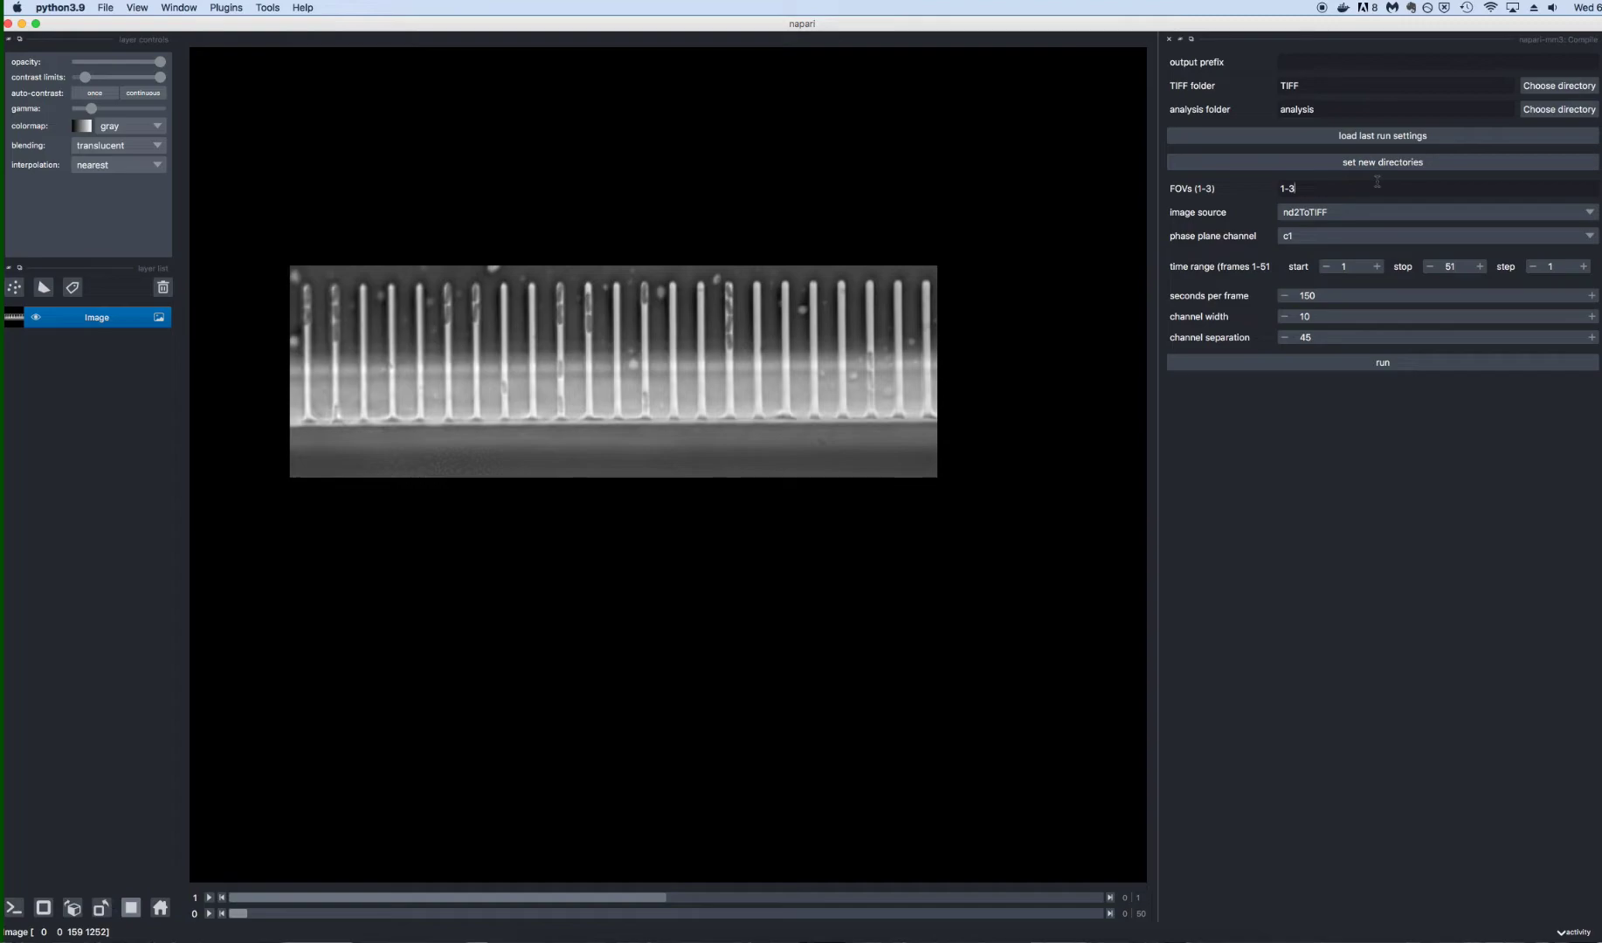
left_click(1333, 214)
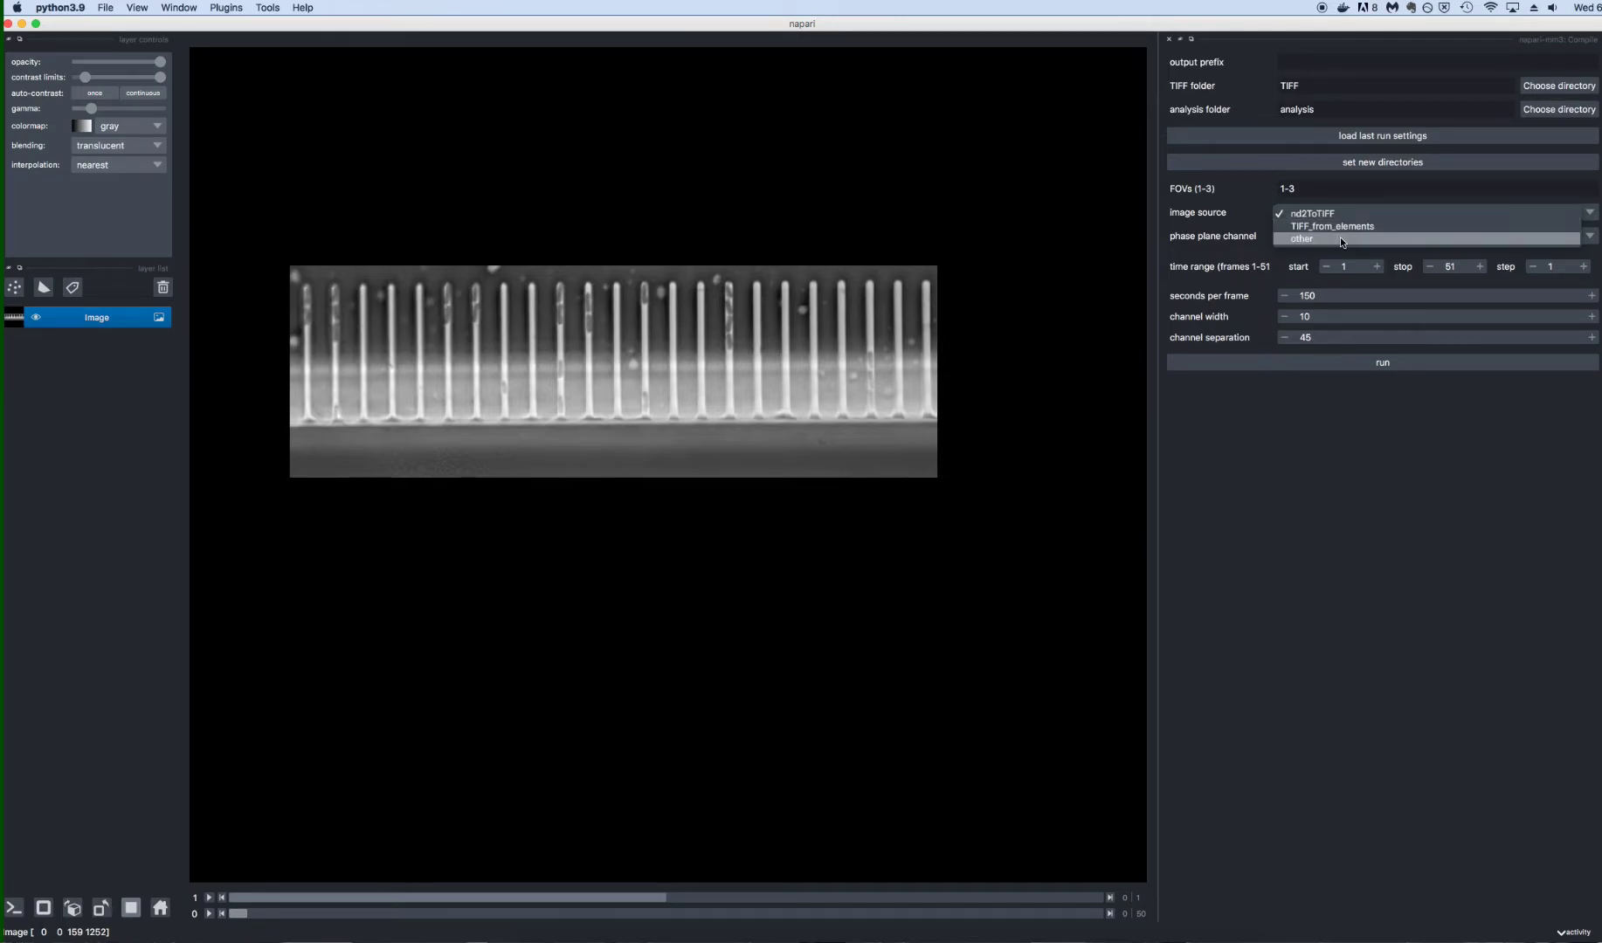
left_click(1338, 390)
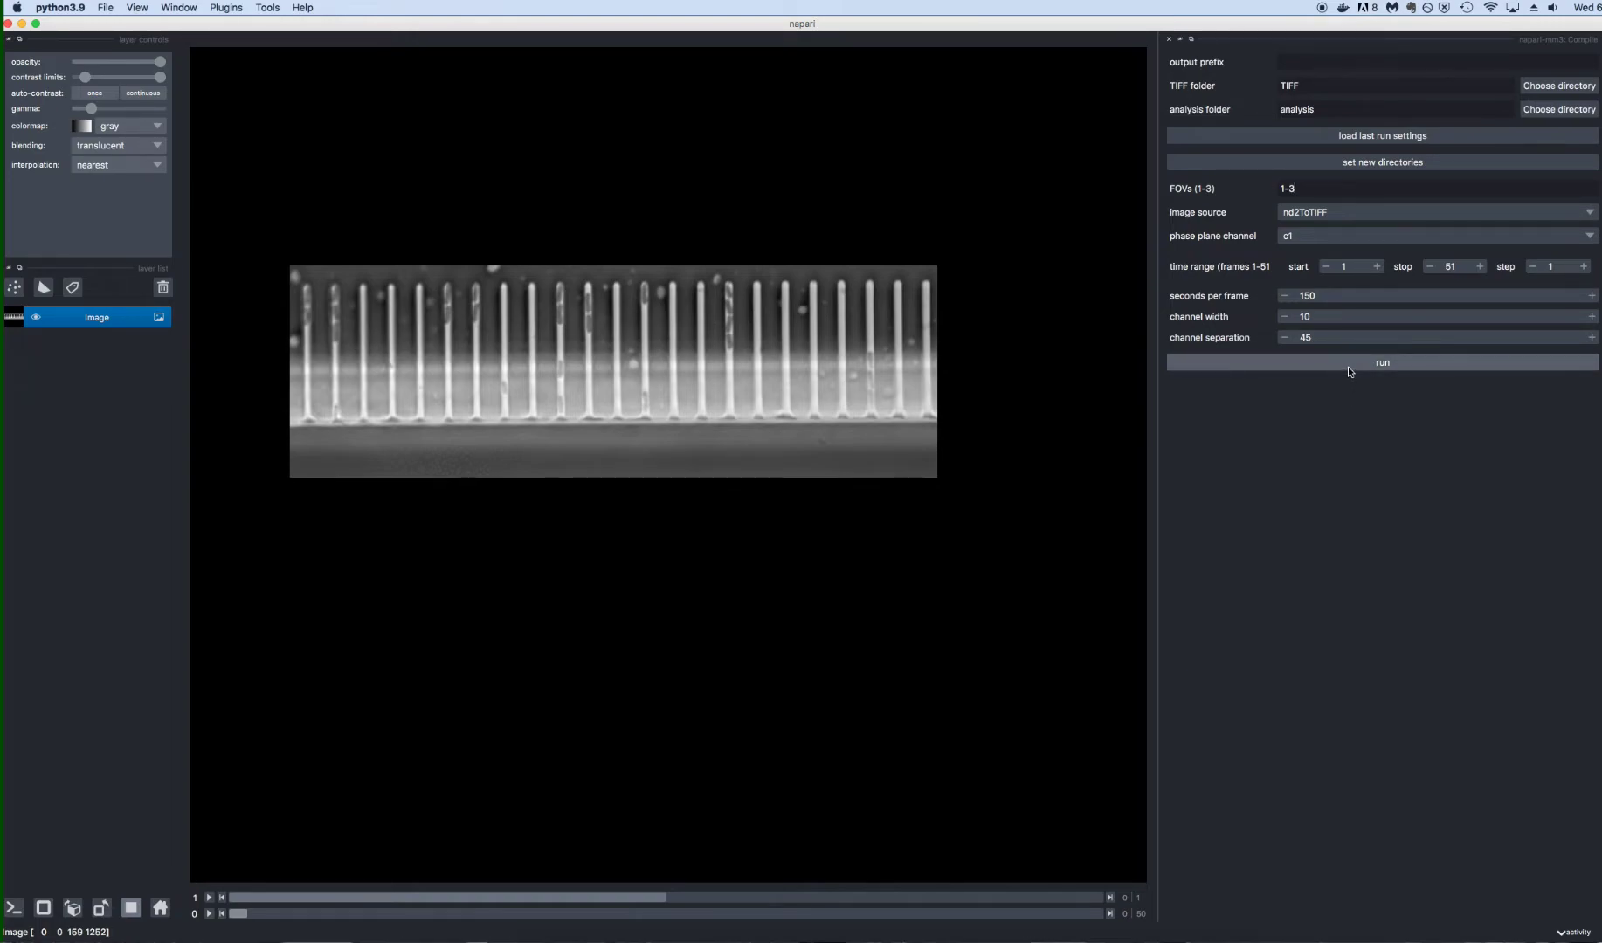
left_click(1350, 371)
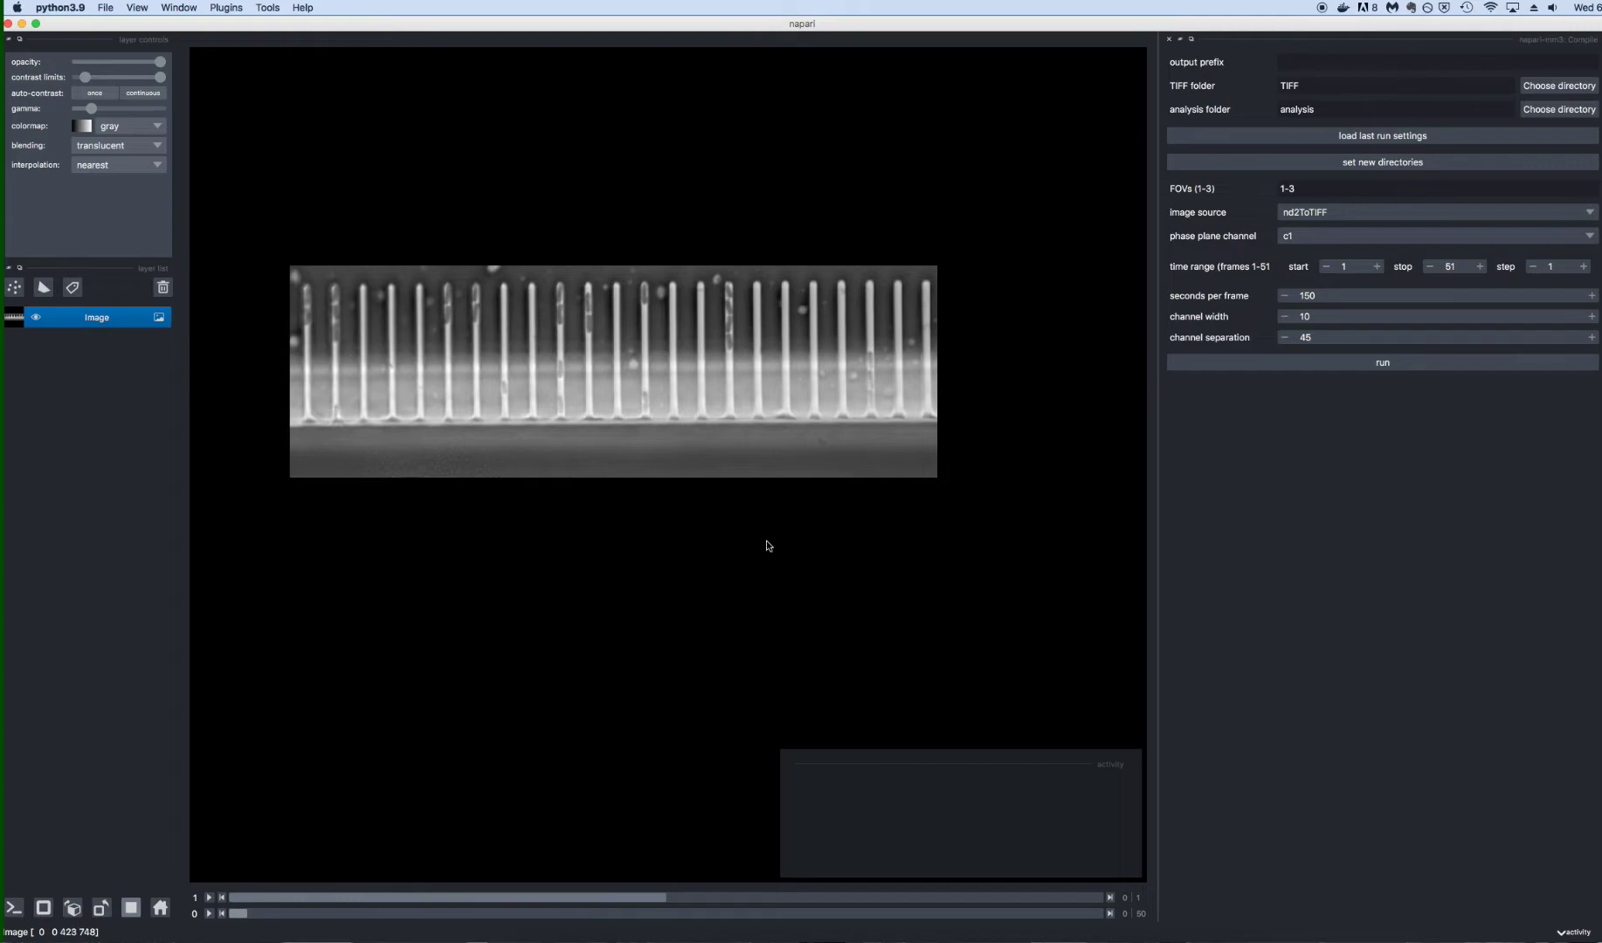
- Open napari-mm3's PickChannels widget to classify the channels
left_click(226, 7)
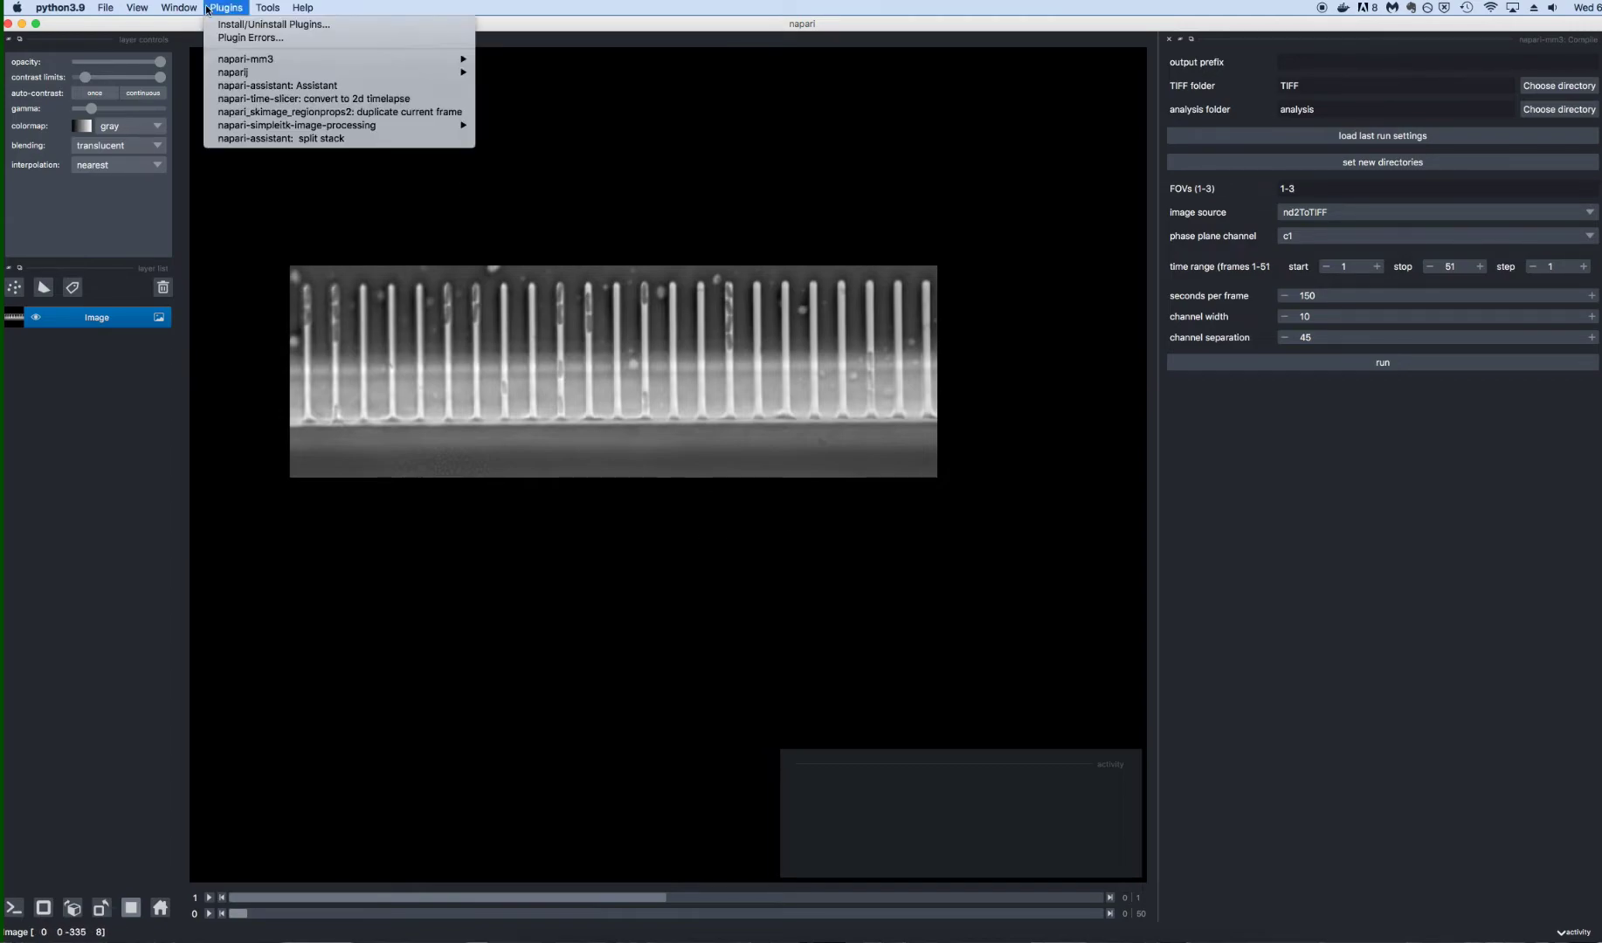
mouse_move(463, 59)
left_click(535, 90)
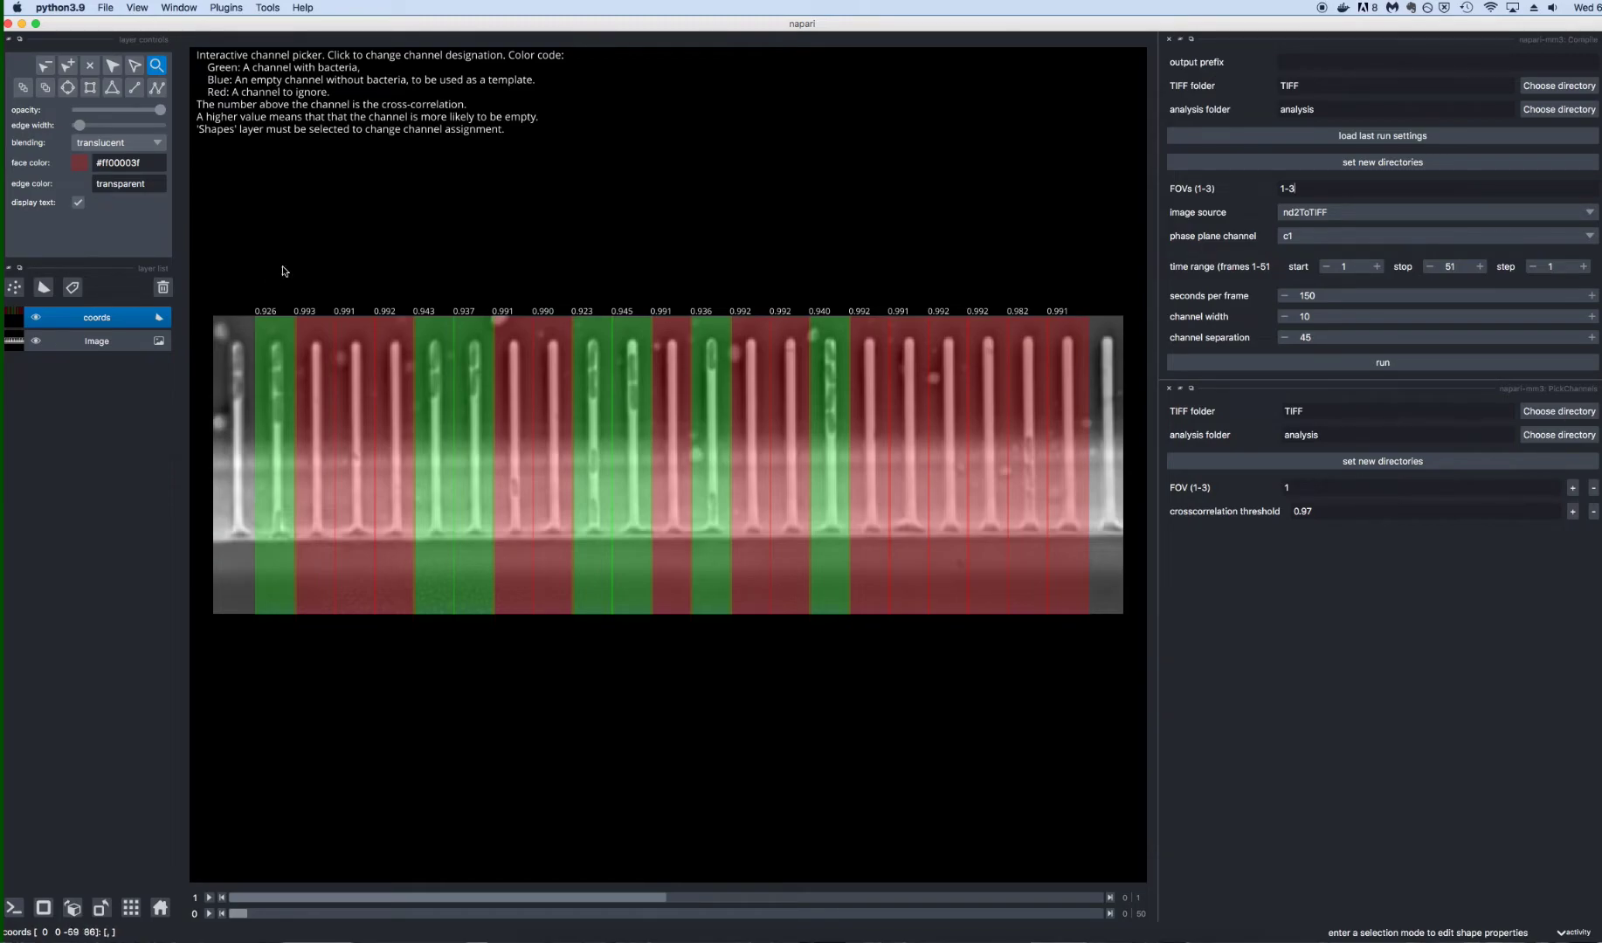
left_click(346, 395)
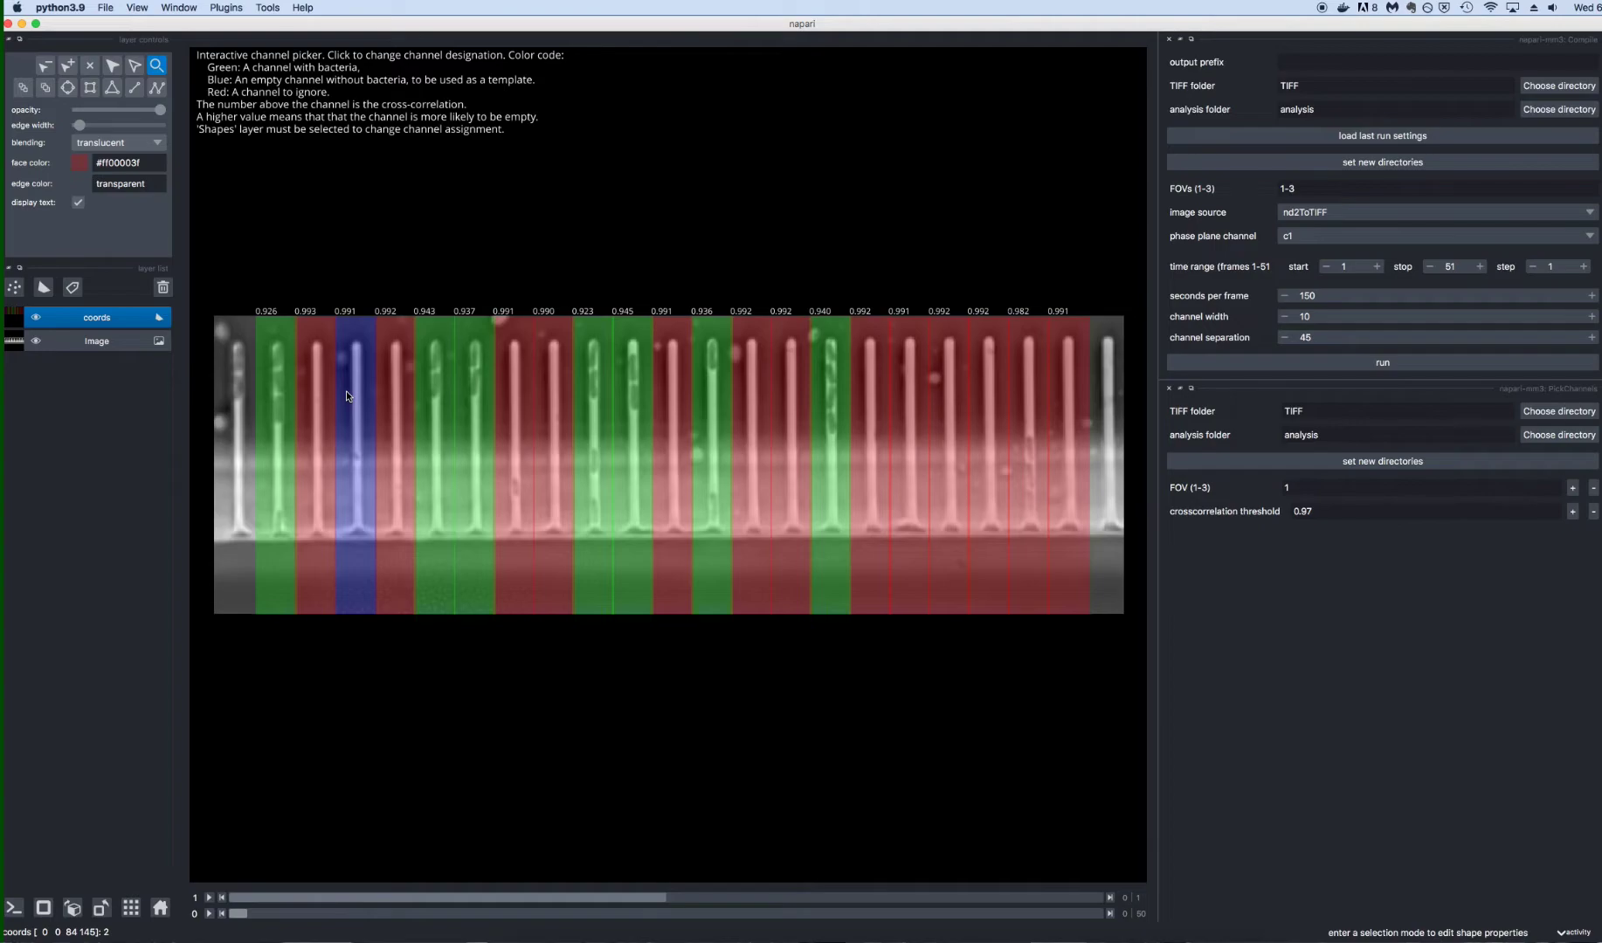
left_click(345, 390)
left_click(345, 391)
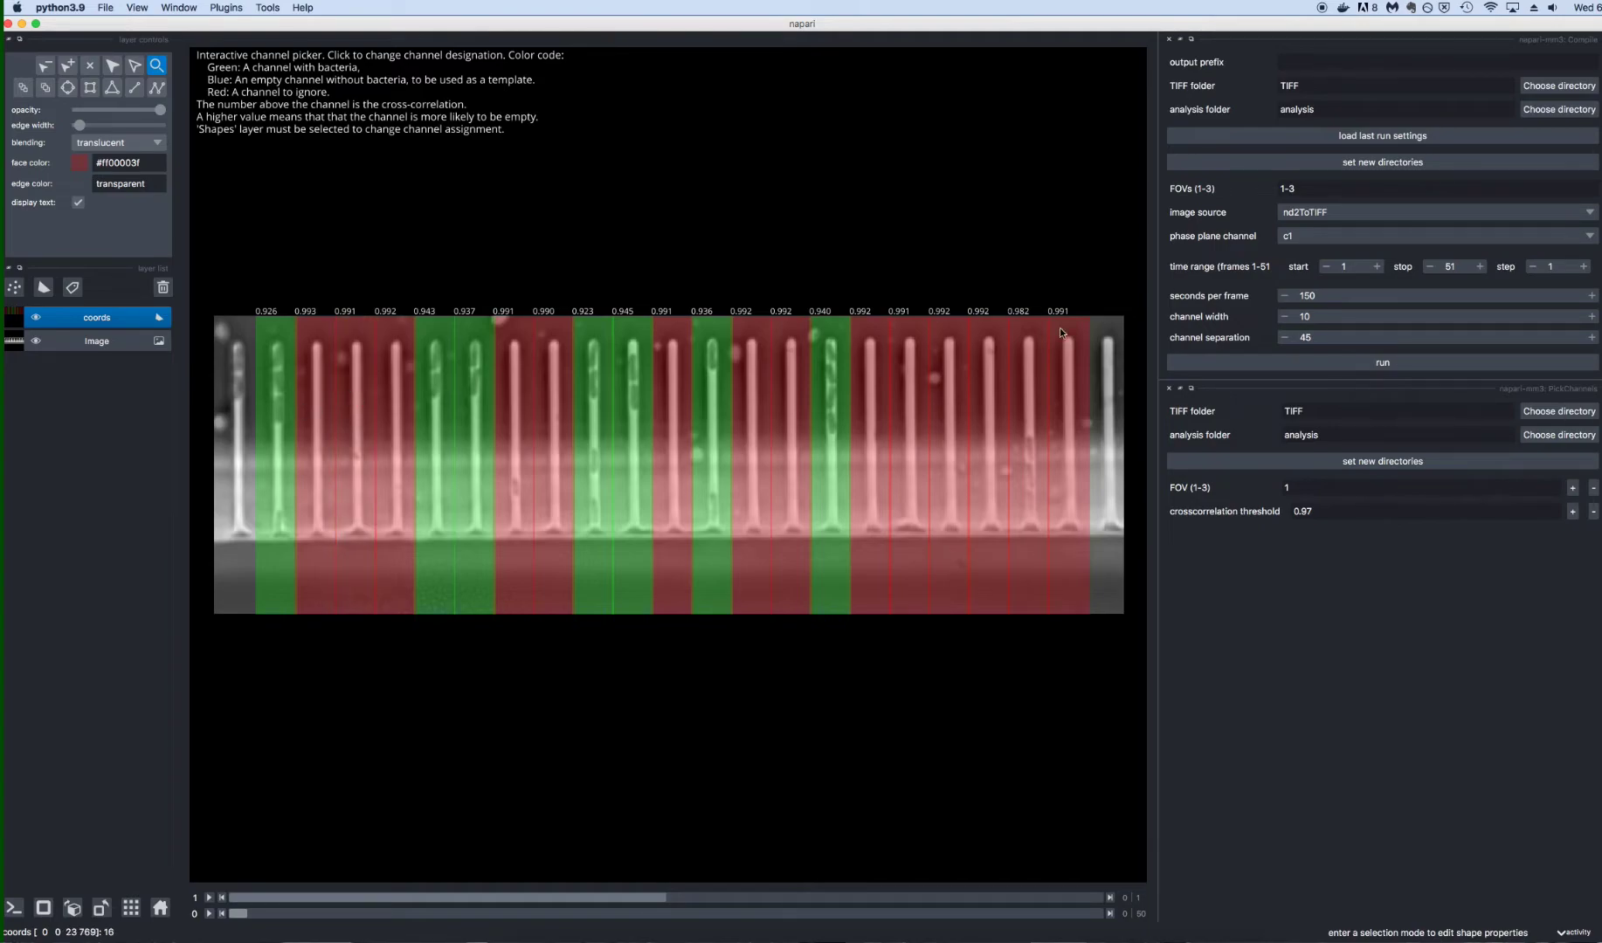
- Close the Compile widget and raise the PickChannels crosscorrelation threshold to 0.985
left_click(1169, 39)
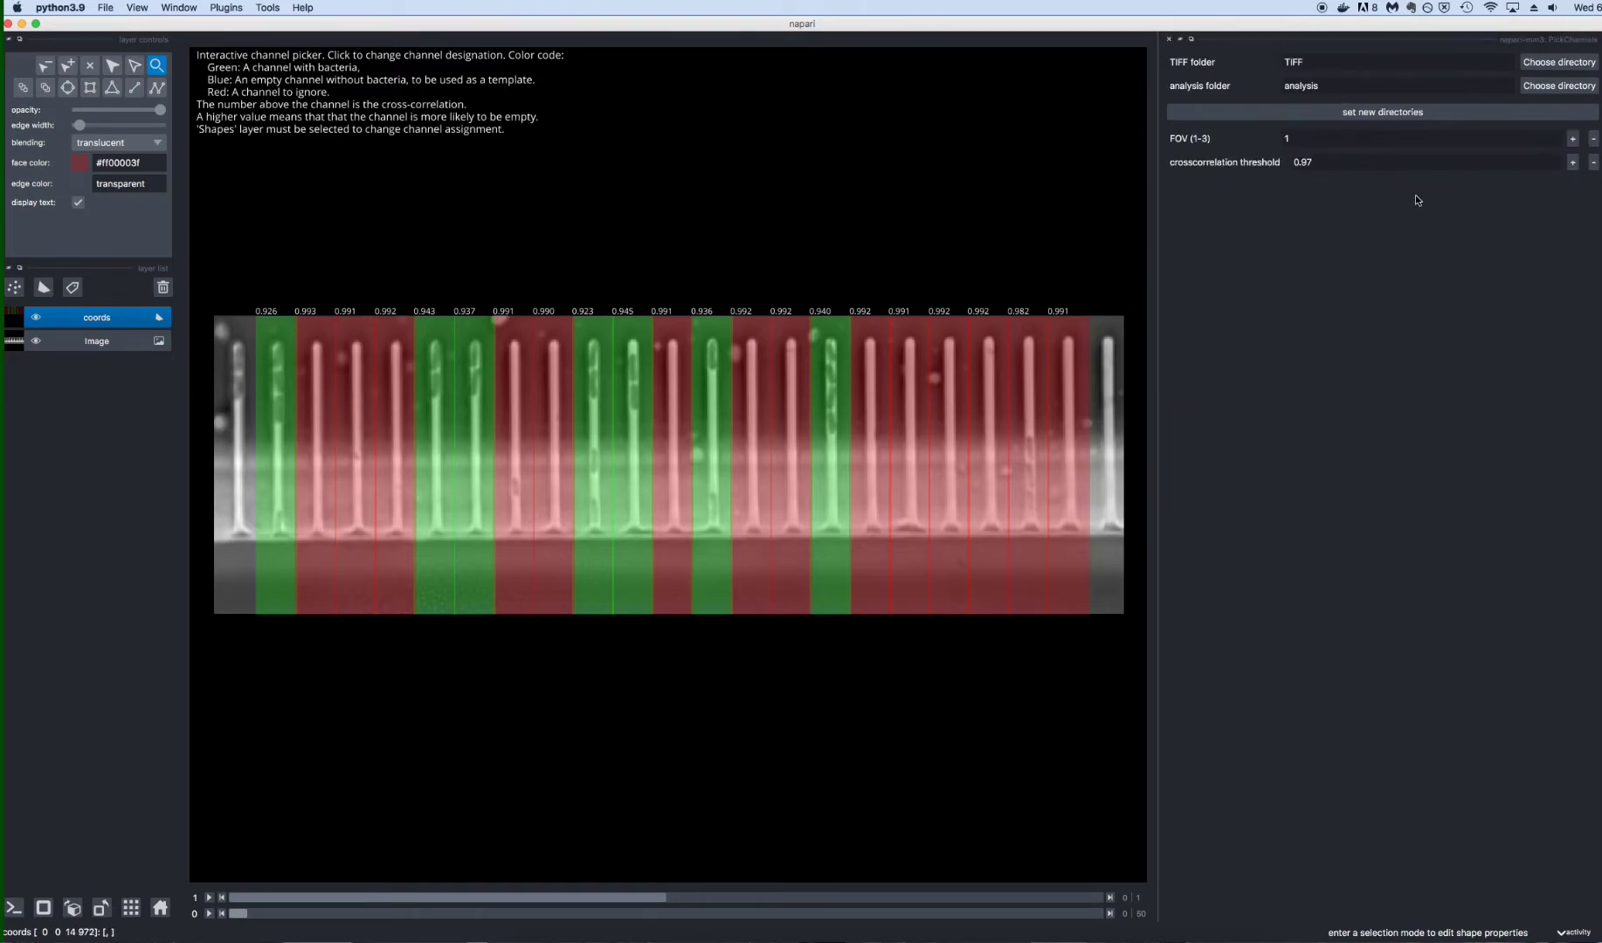
left_click(1572, 163)
left_click(1573, 163)
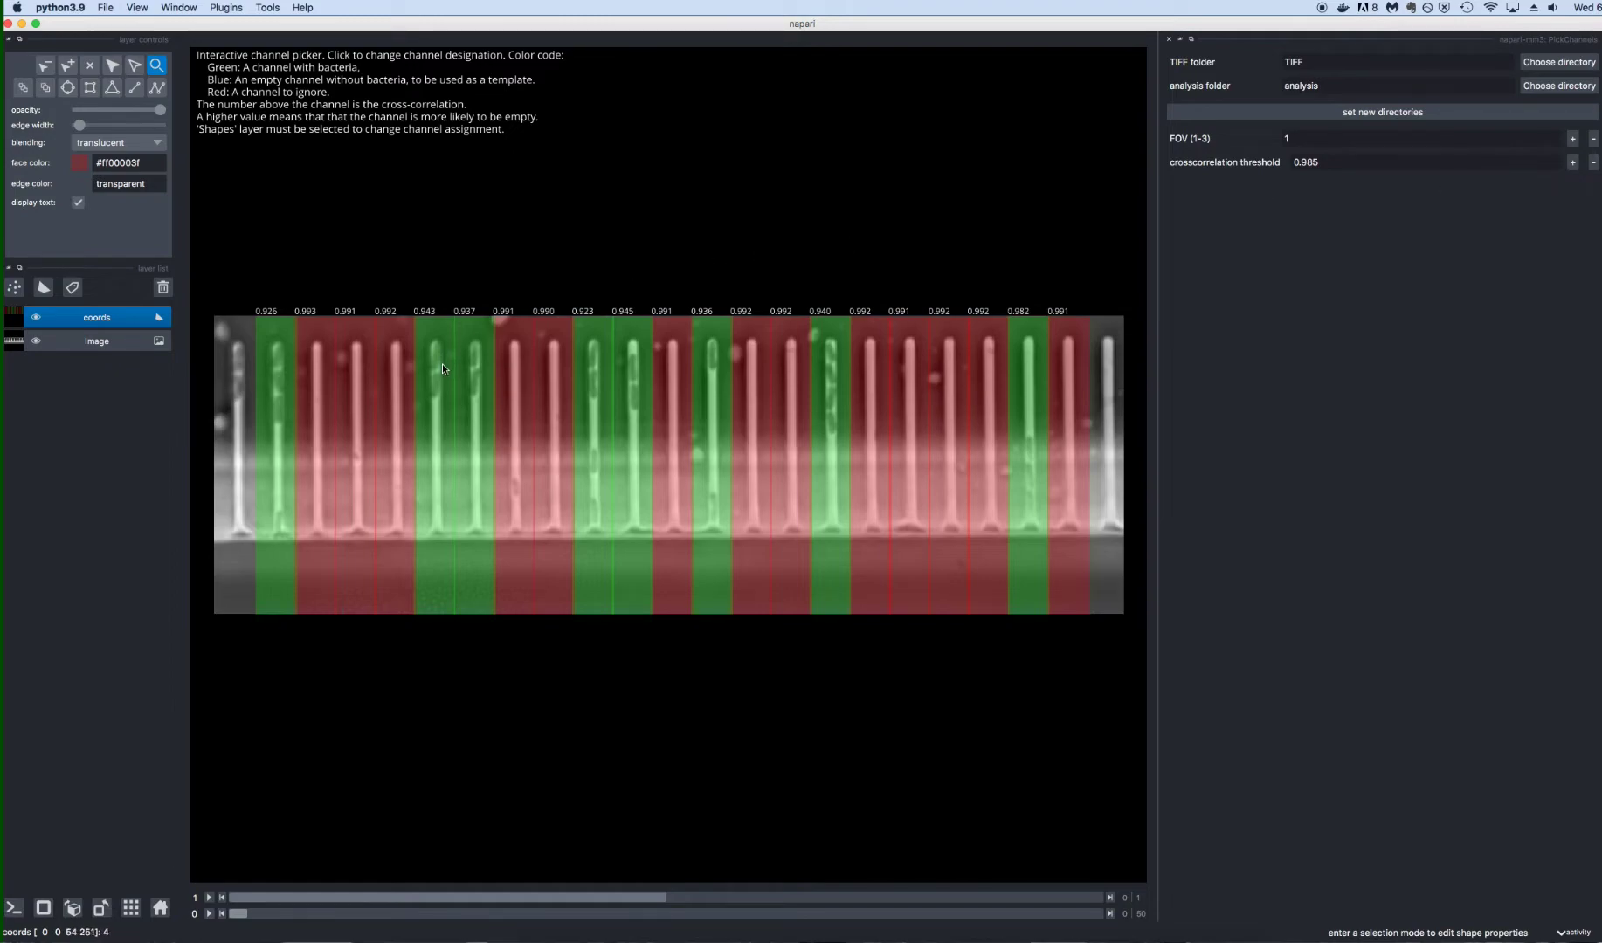
- In FOV 1, mark the second, eighth, thirteenth and eighteenth highlighted channels as empty templates
left_click(319, 434)
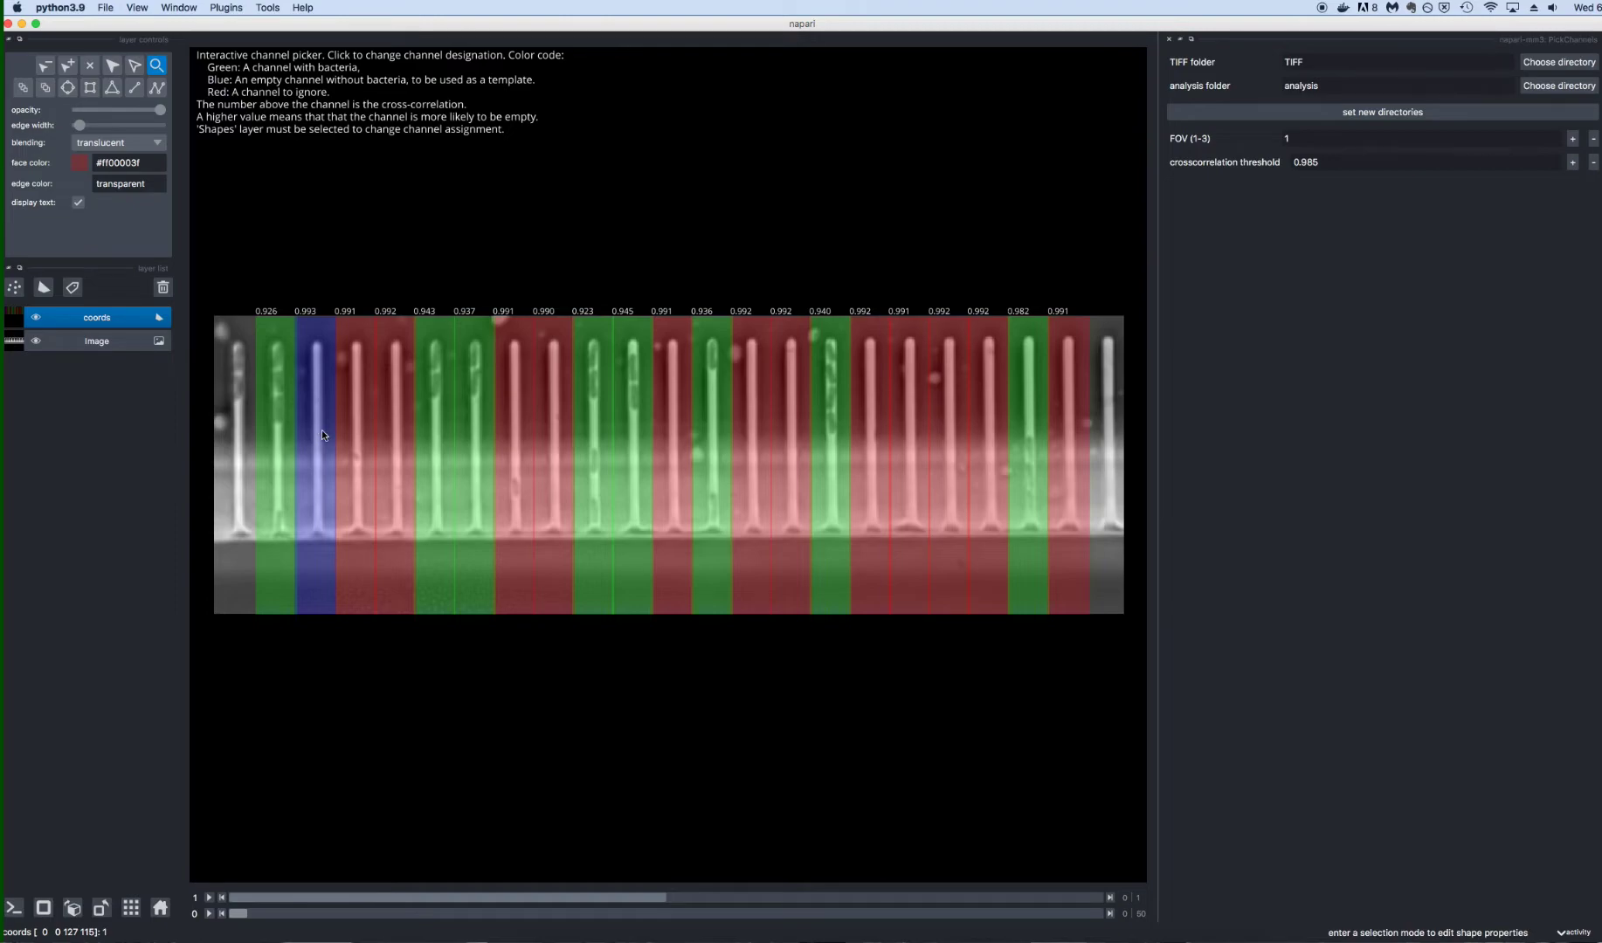
left_click(559, 433)
left_click(779, 468)
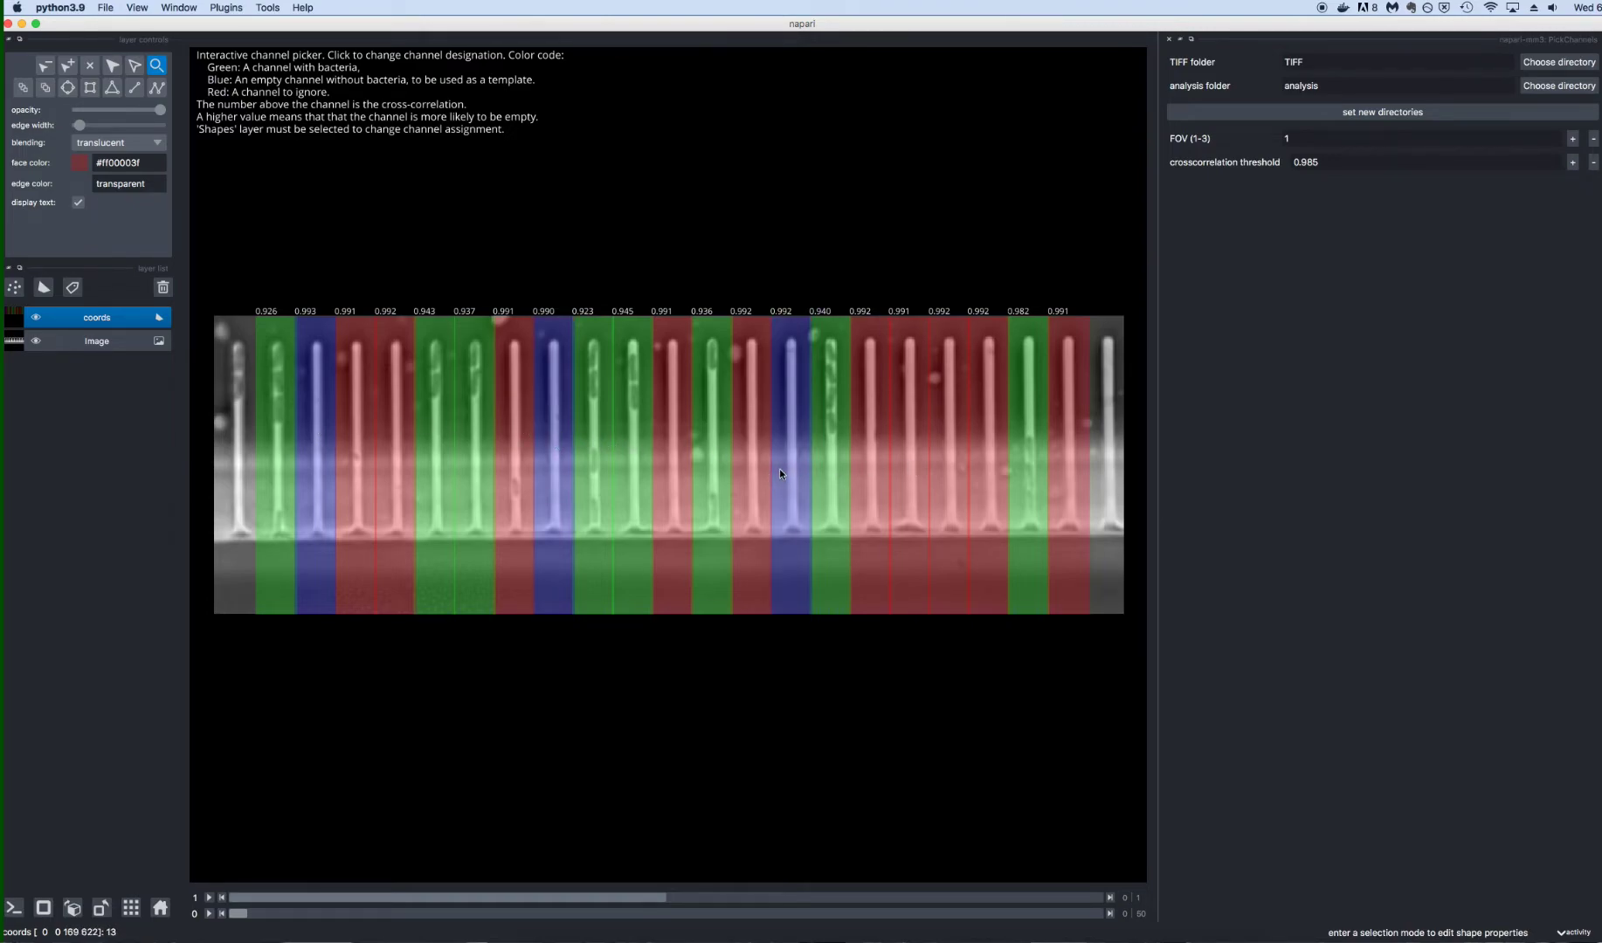
left_click(779, 468)
left_click(780, 468)
left_click(751, 462)
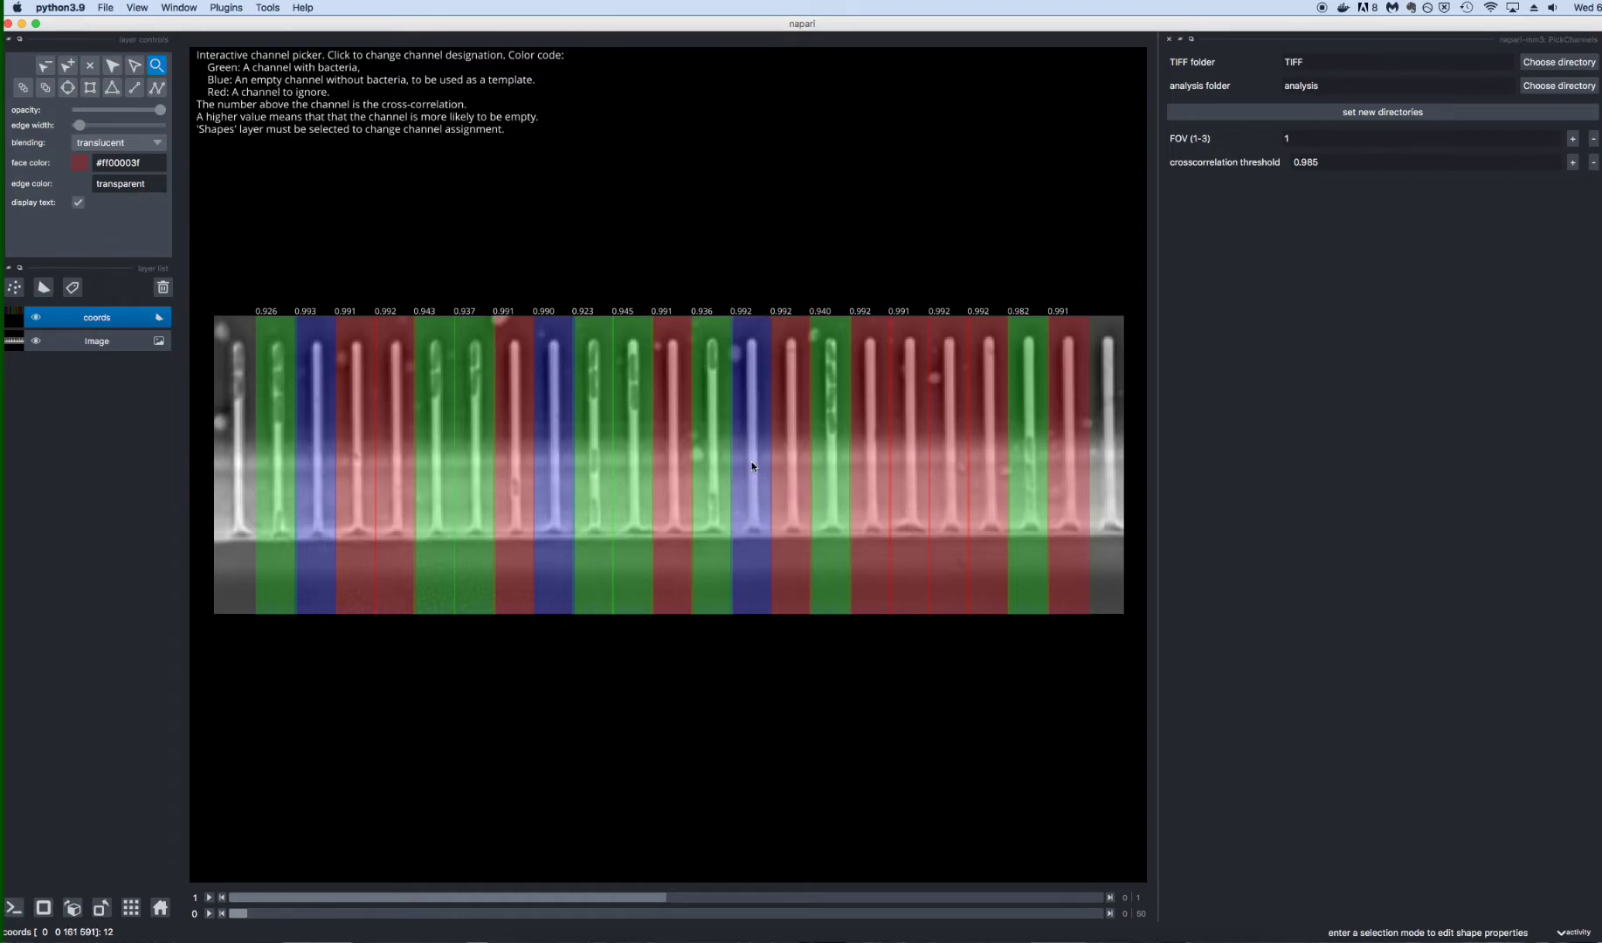
left_click_drag(239, 914, 632, 908)
left_click(948, 566)
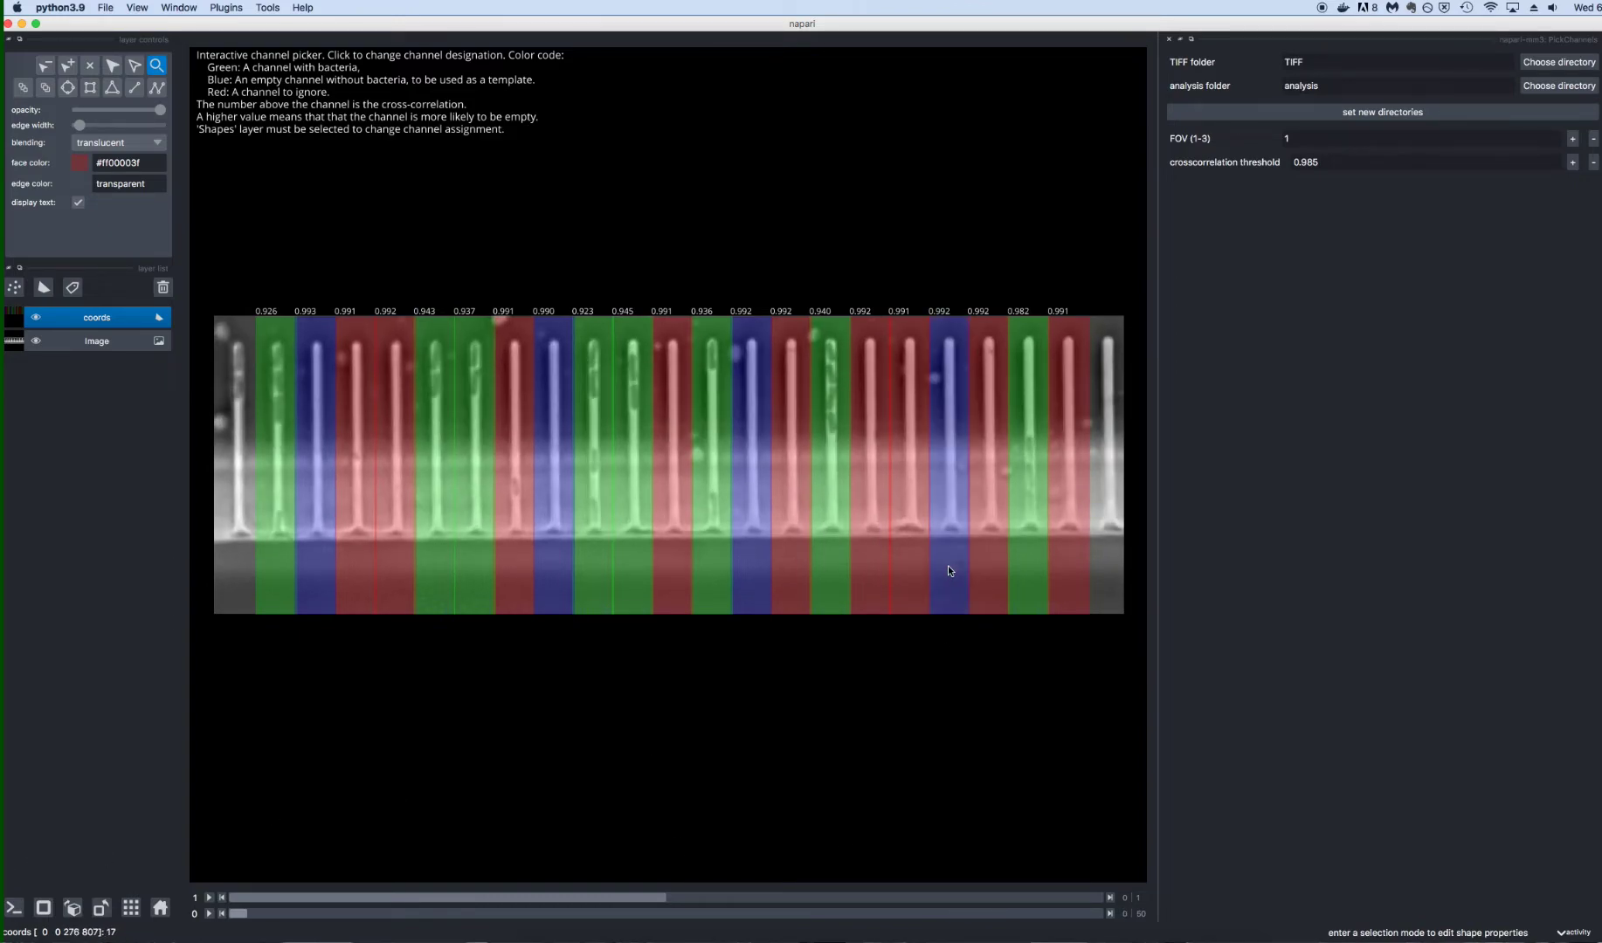
- Switch to FOV 2, check its last frame and mark the tenth and twentieth channels as empty templates
left_click(1572, 138)
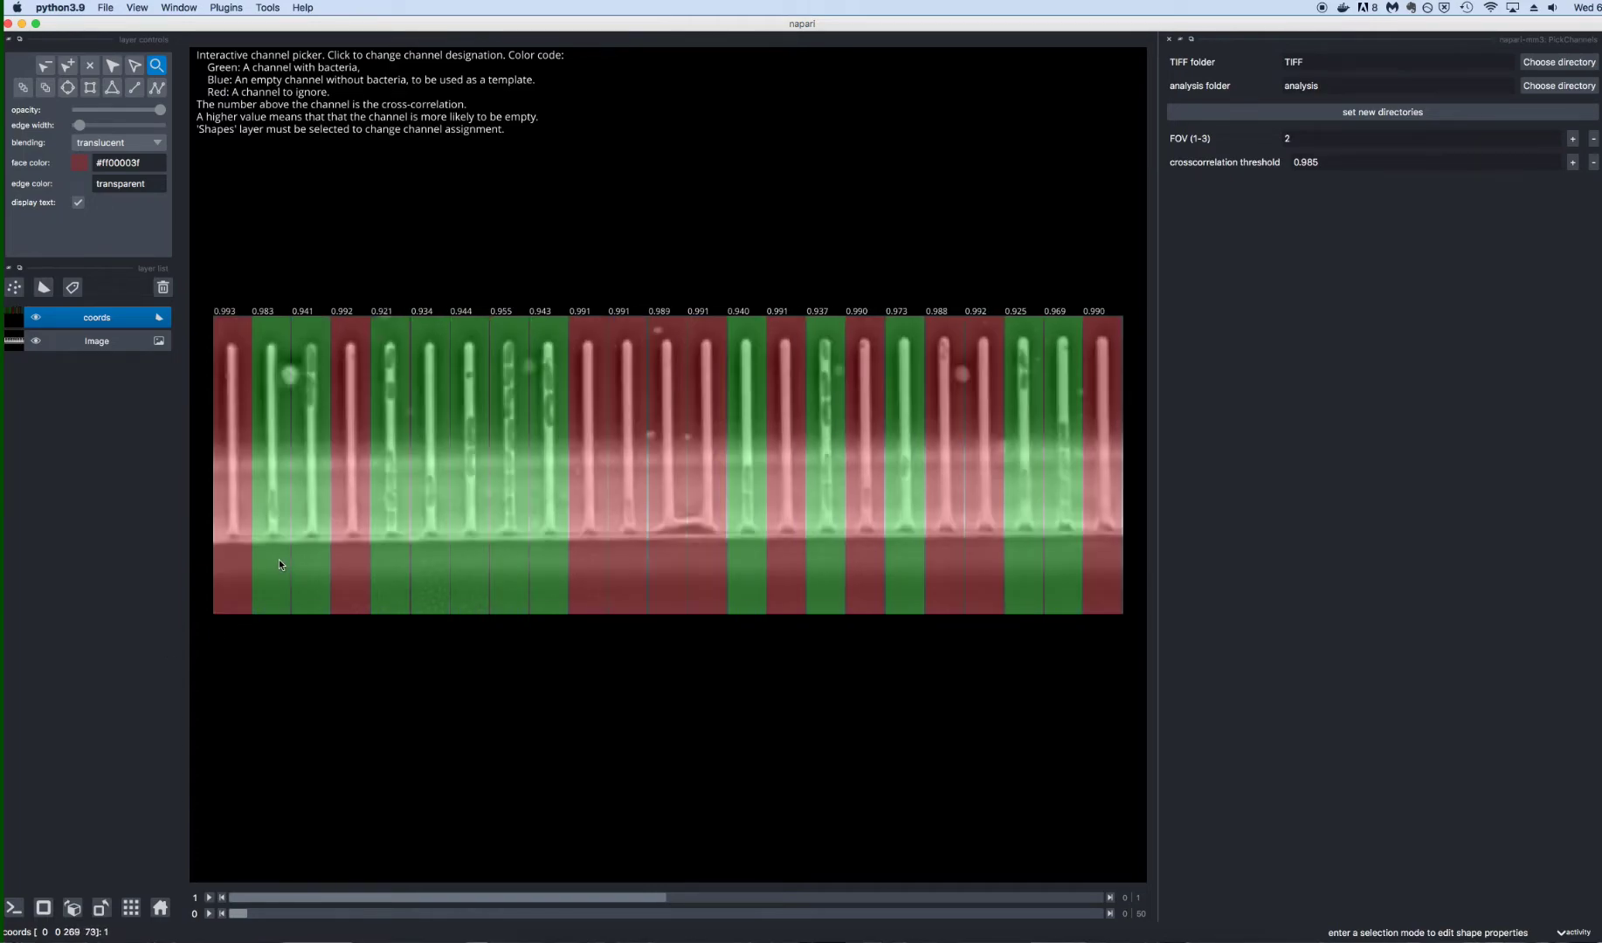
left_click_drag(239, 914, 1183, 875)
left_click(586, 475)
left_click(993, 473)
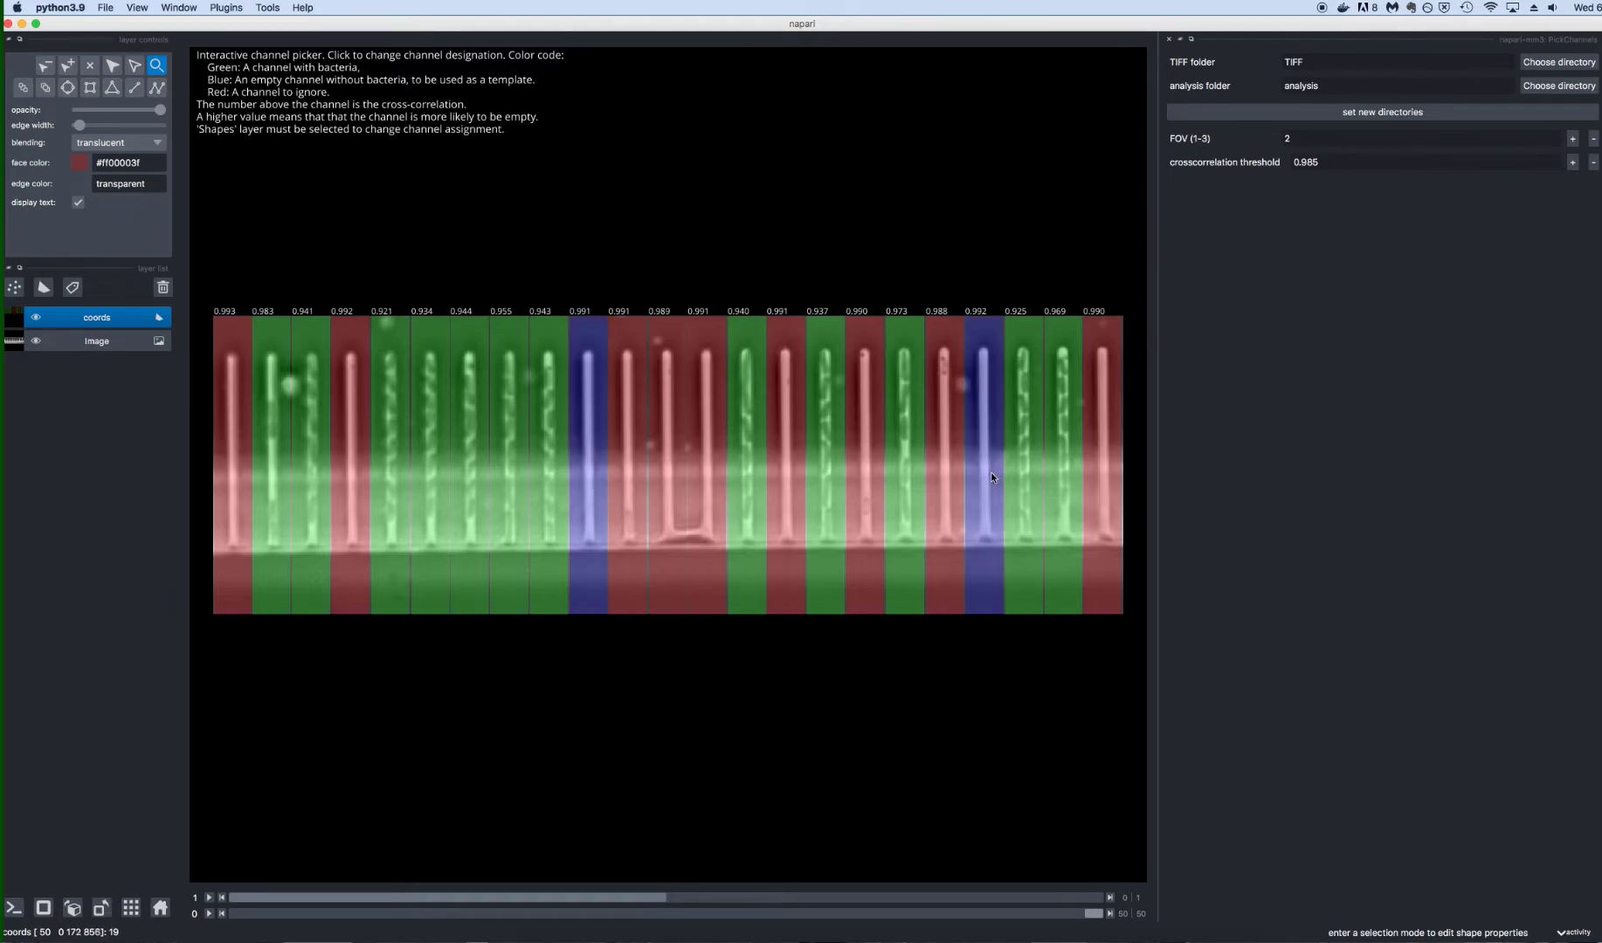
- Switch to FOV 3 and mark the eighth and tenth channels as empty templates
left_click(1572, 138)
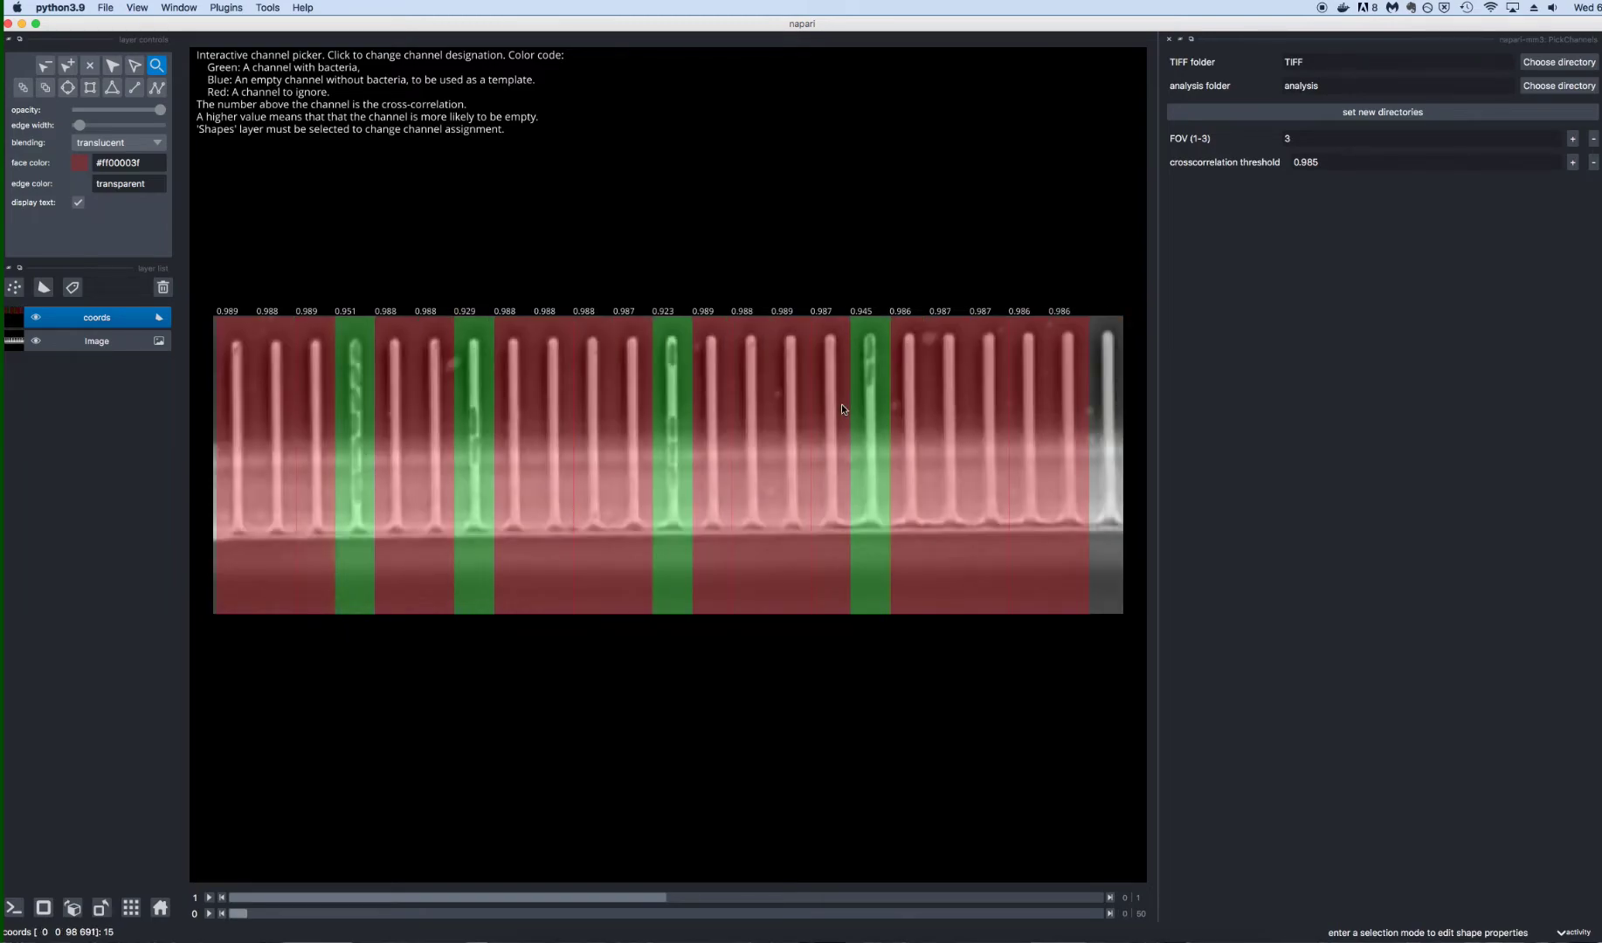
left_click(589, 440)
left_click(511, 454)
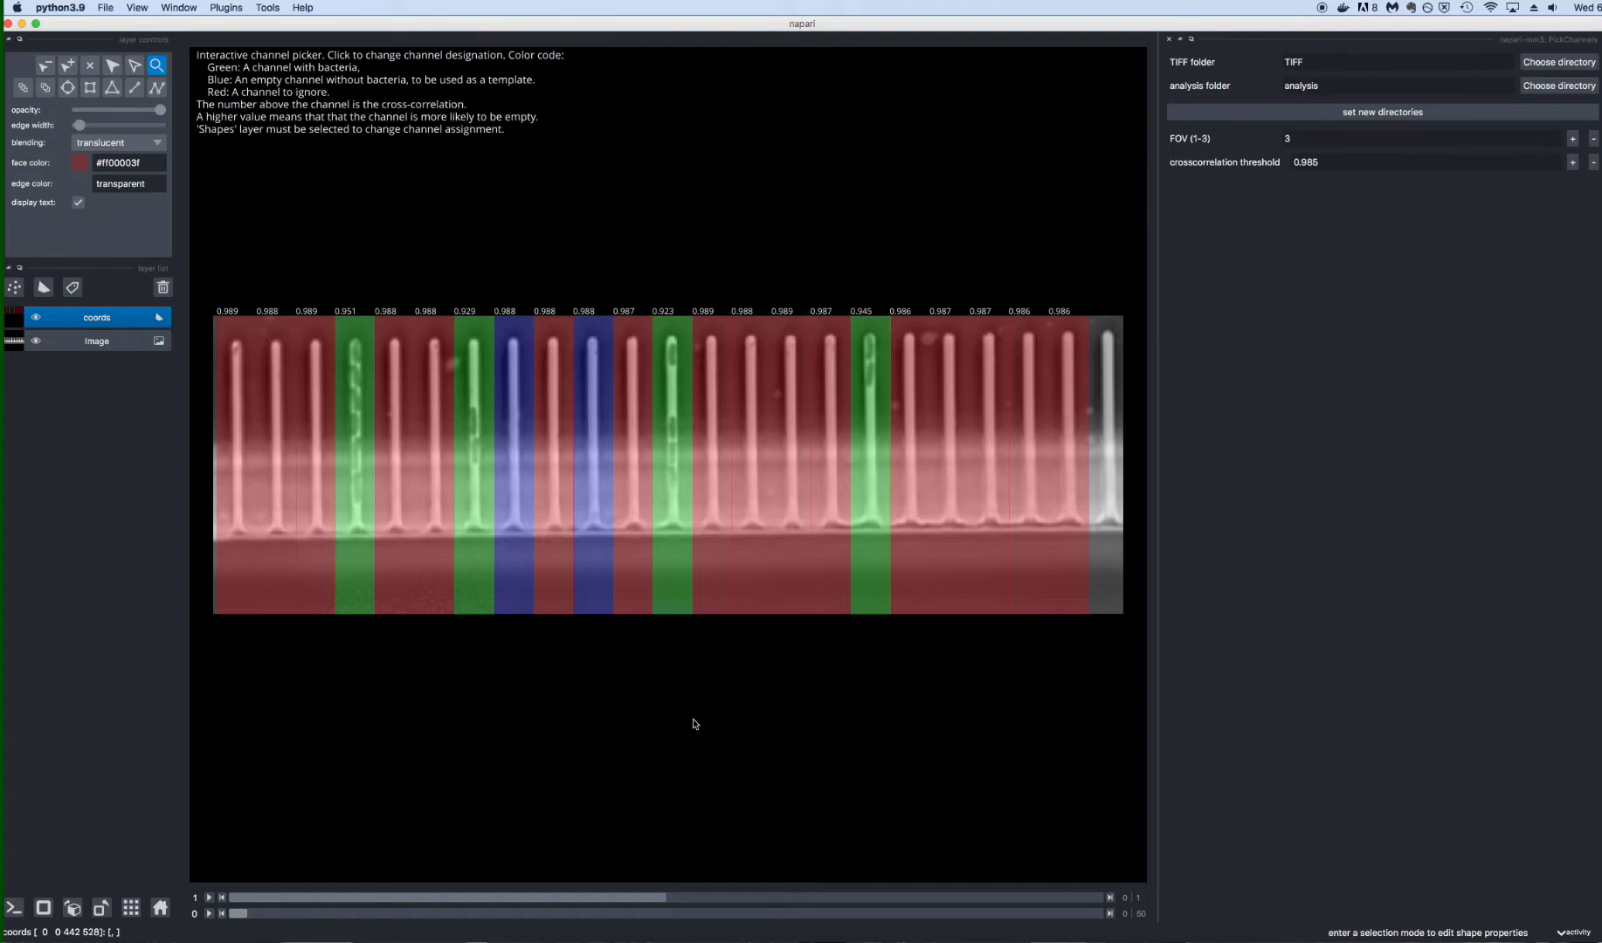
- Check FOV 3's channels in the last frame and open the napari-mm3 Subtract widget
left_click_drag(240, 914, 1104, 869)
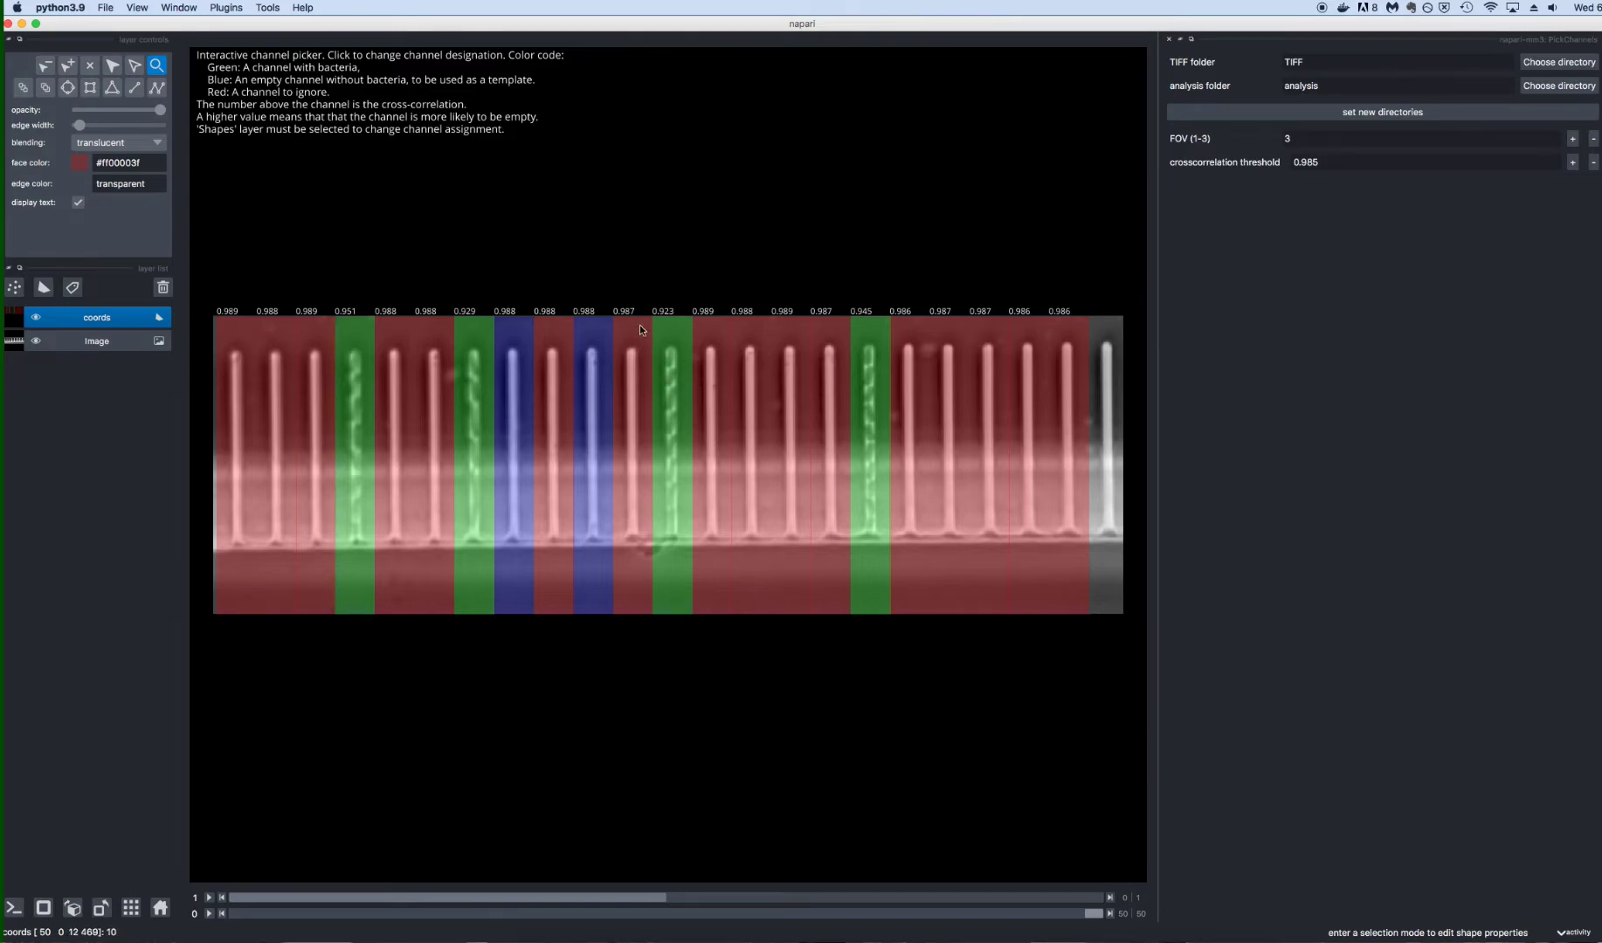
left_click(225, 7)
mouse_move(288, 58)
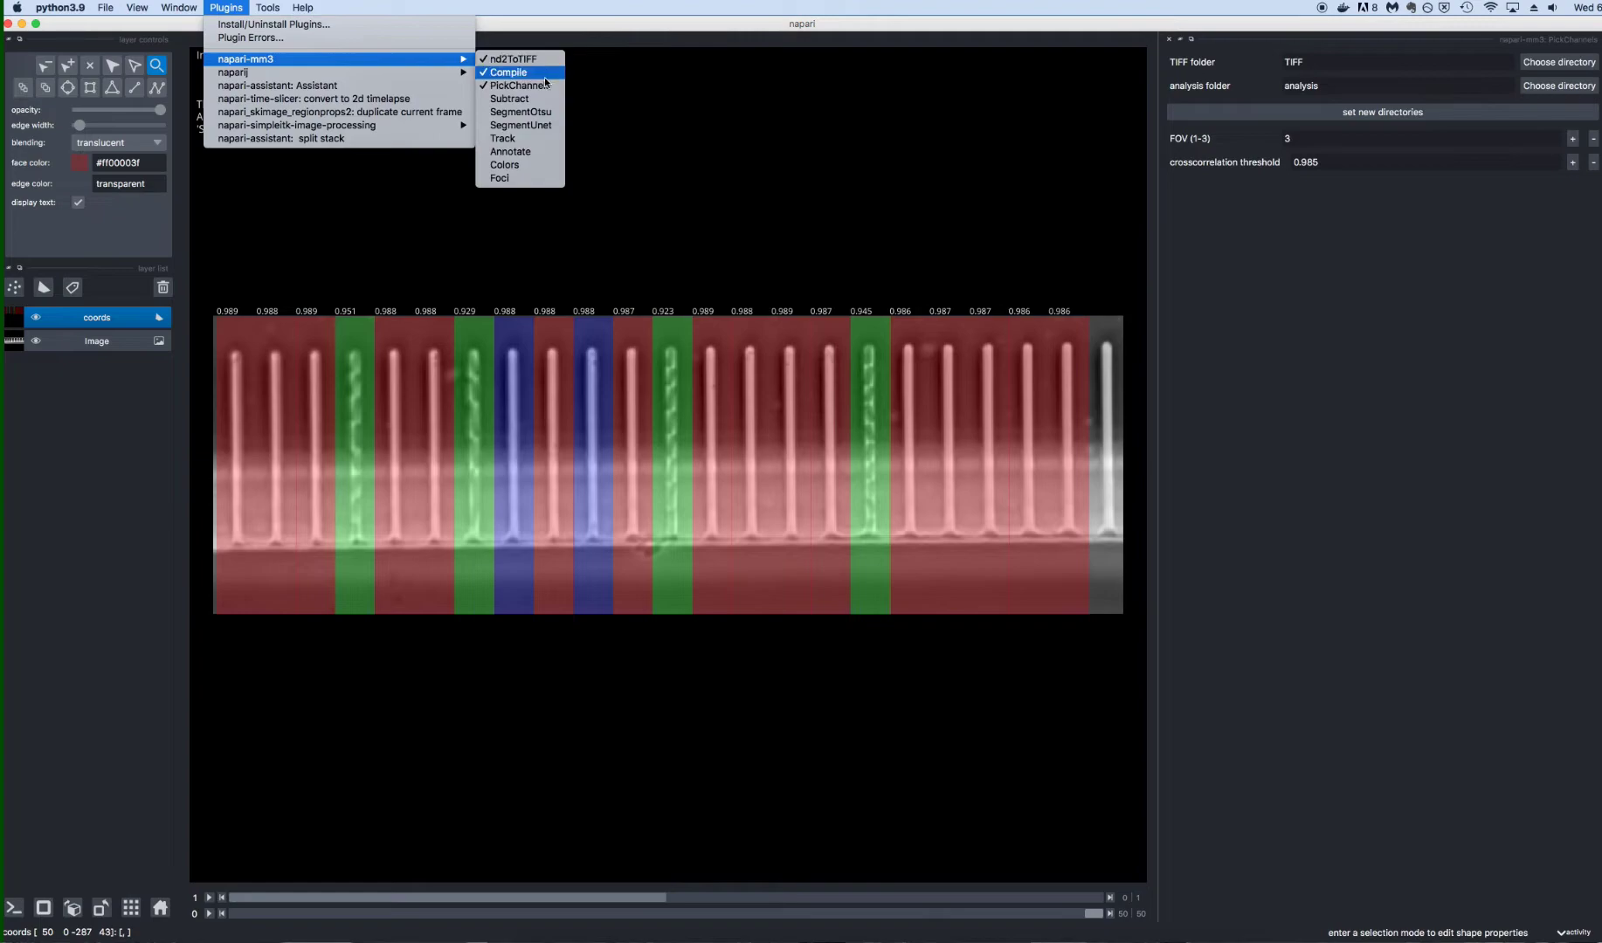
left_click(540, 101)
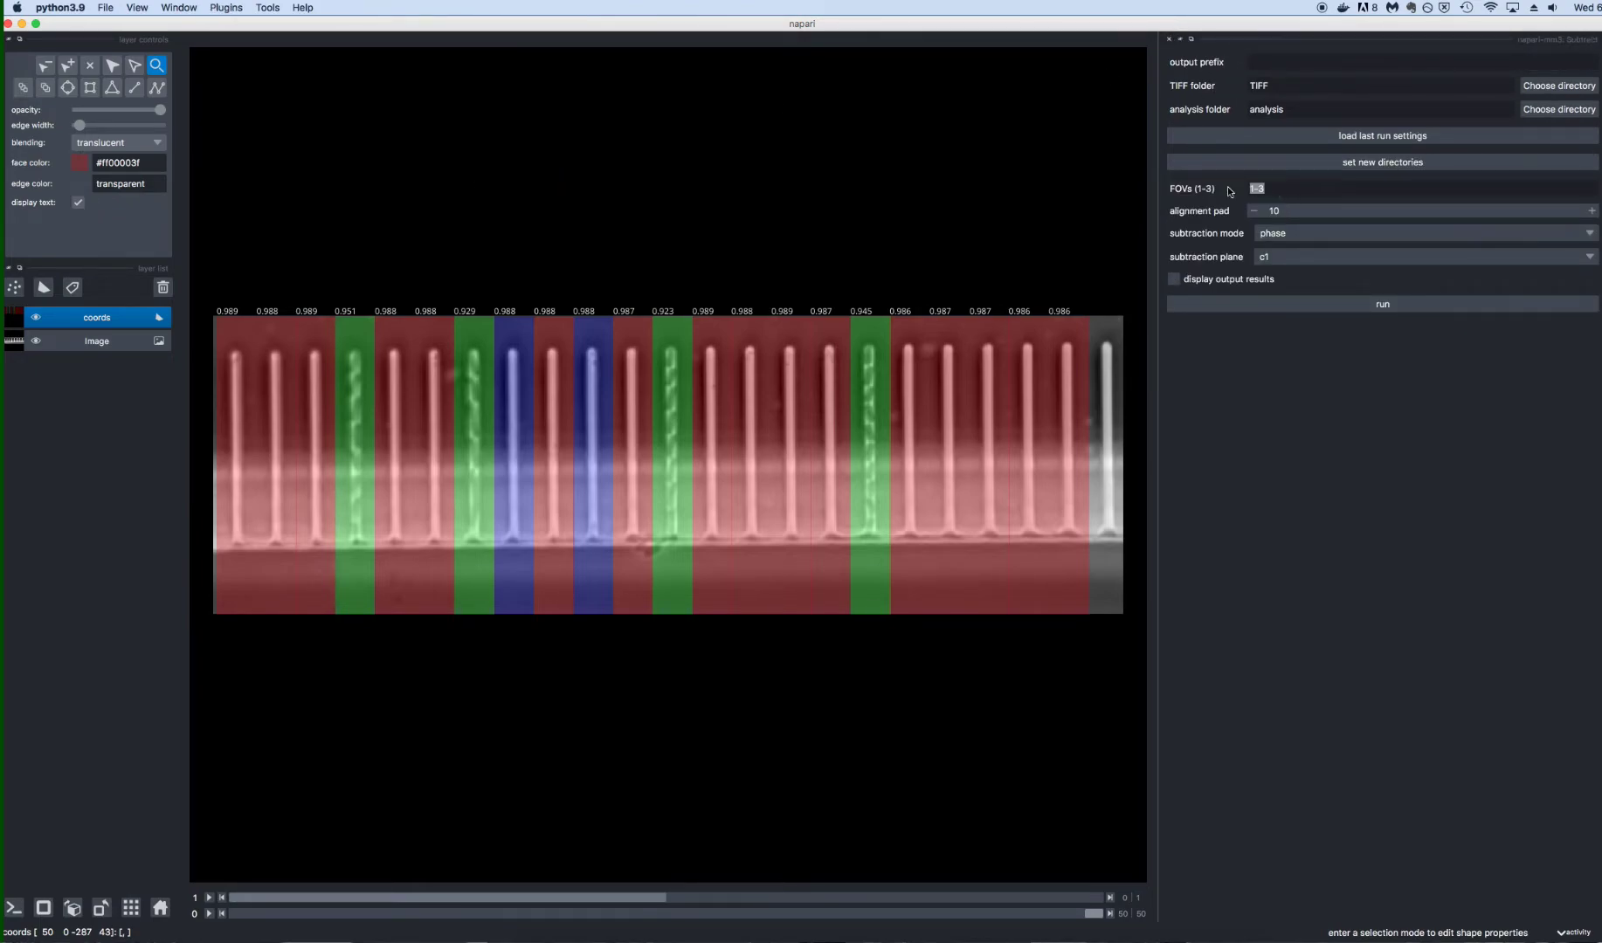
- Subtract FOVs 1-3 in phase mode on plane c1 with output results displayed, and view the subtracted channels
left_click(1287, 230)
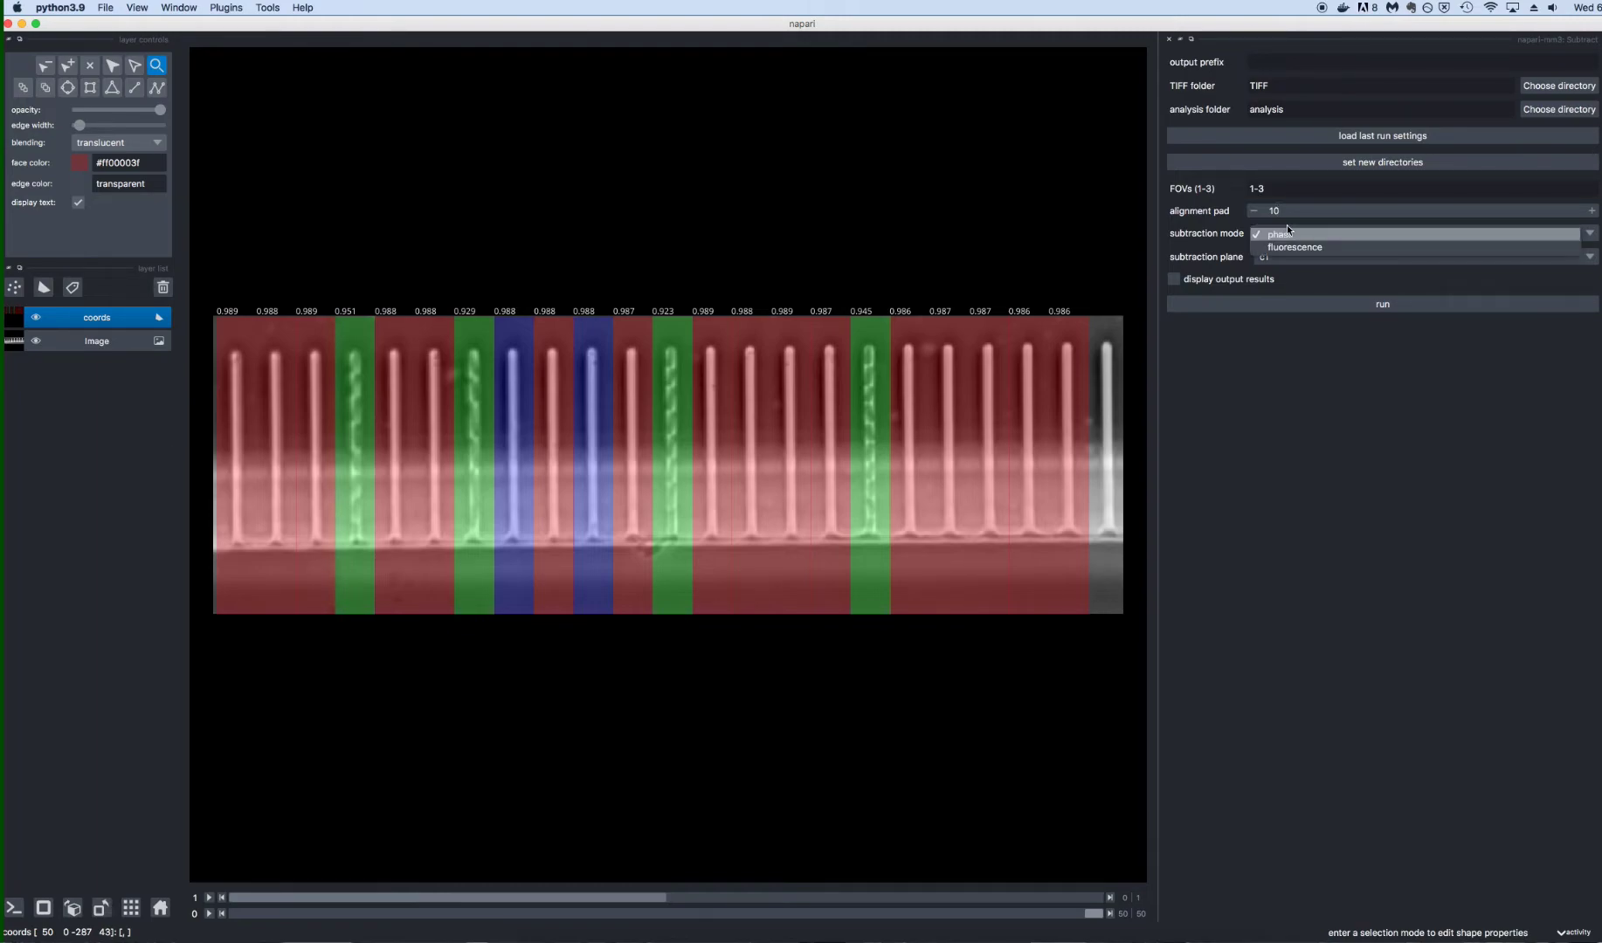
left_click(1287, 232)
left_click(1292, 255)
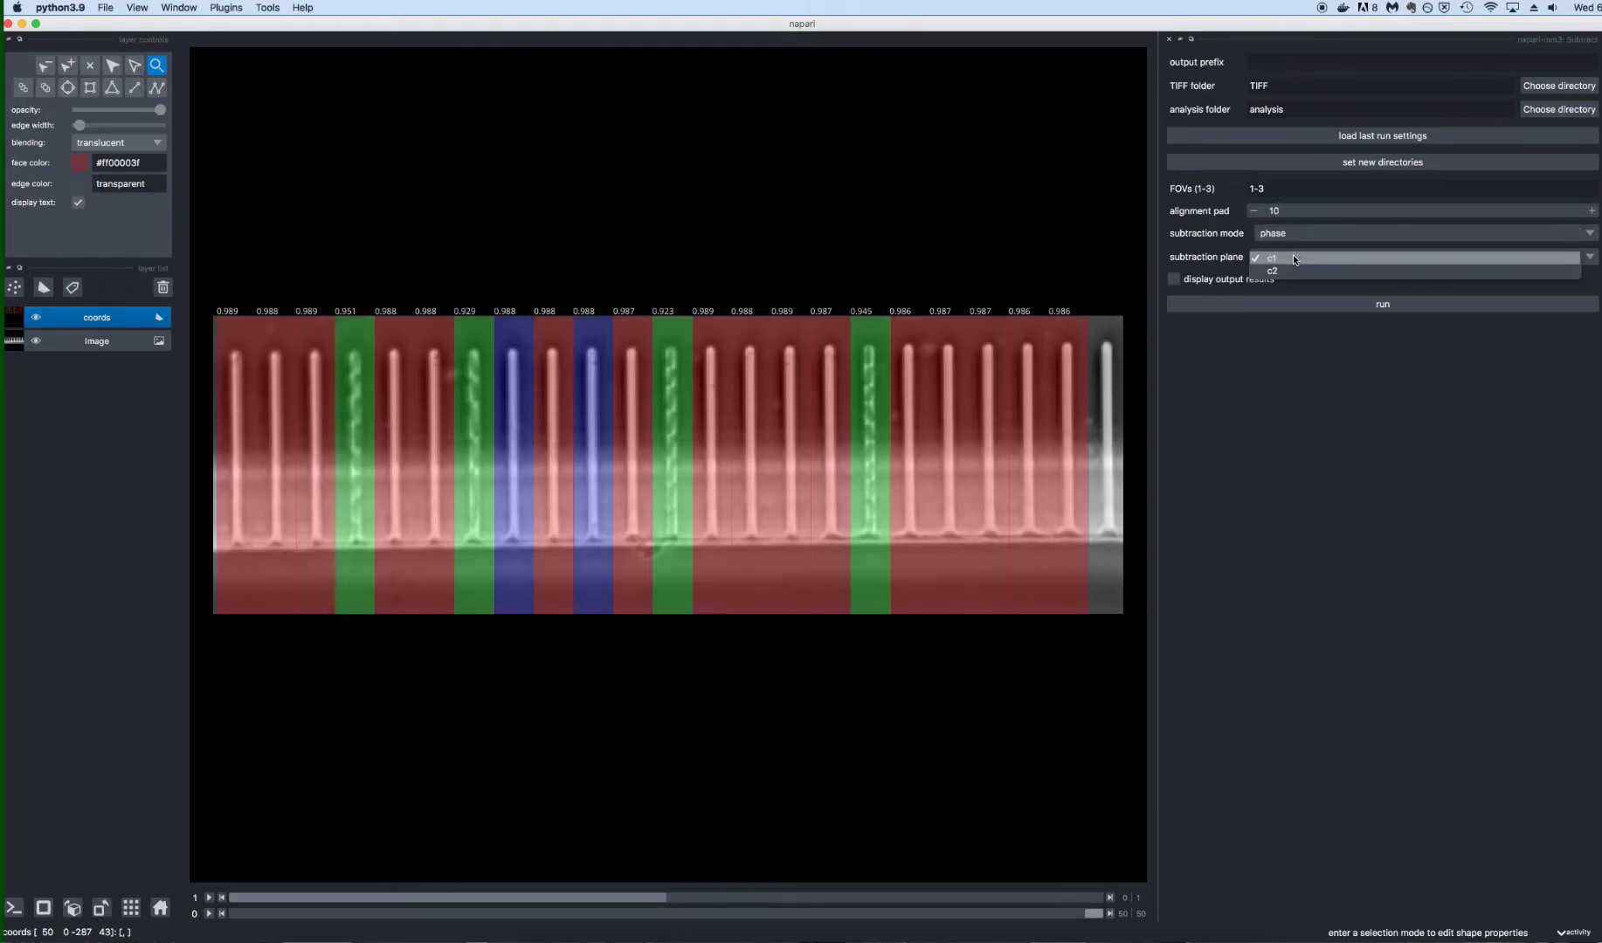
left_click(1292, 255)
left_click(1251, 279)
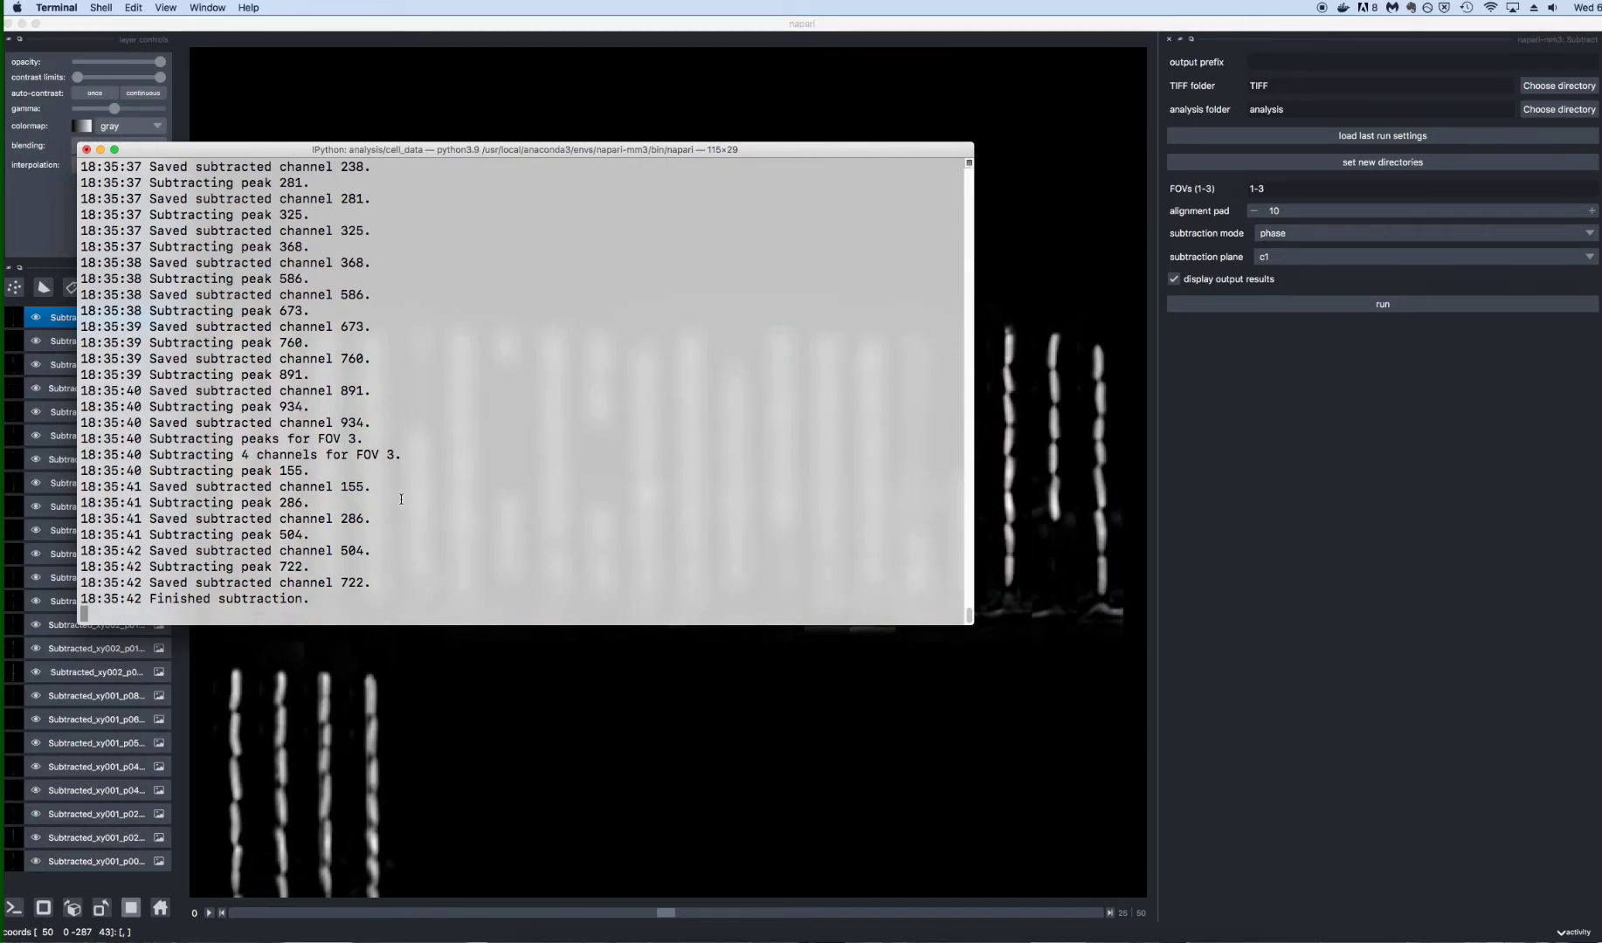
left_click(474, 815)
scroll(445, 687, "up", 3)
scroll(445, 687, "down", 5)
left_click_drag(451, 672, 475, 572)
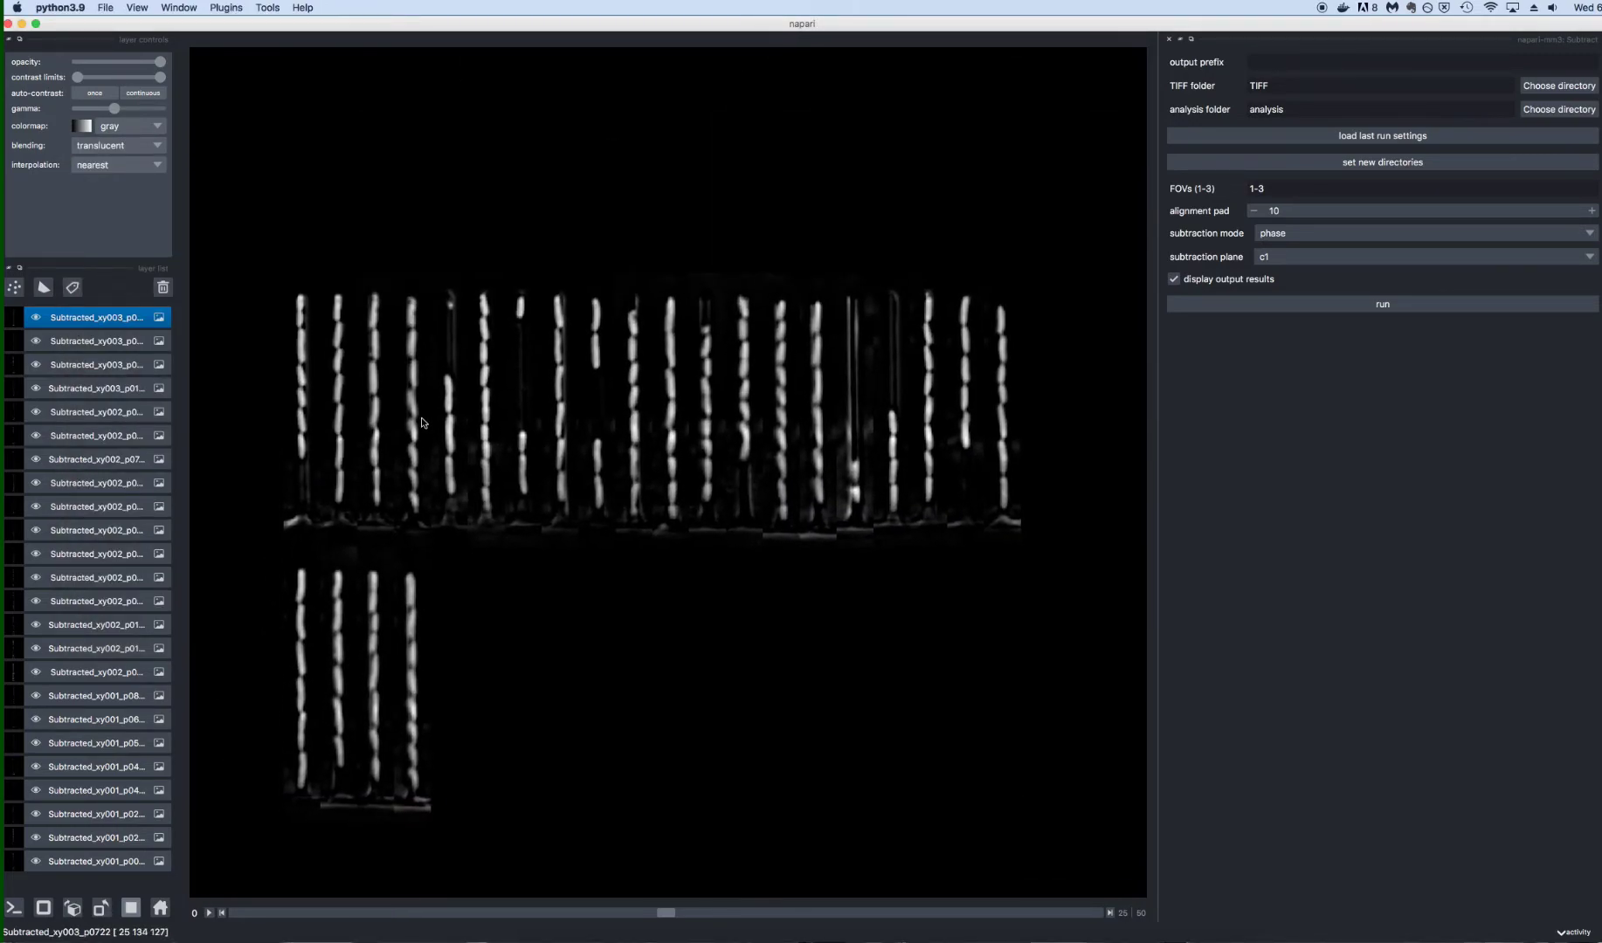
- Open the SegmentOtsu widget and close the Subtract widget
left_click(226, 7)
mouse_move(310, 60)
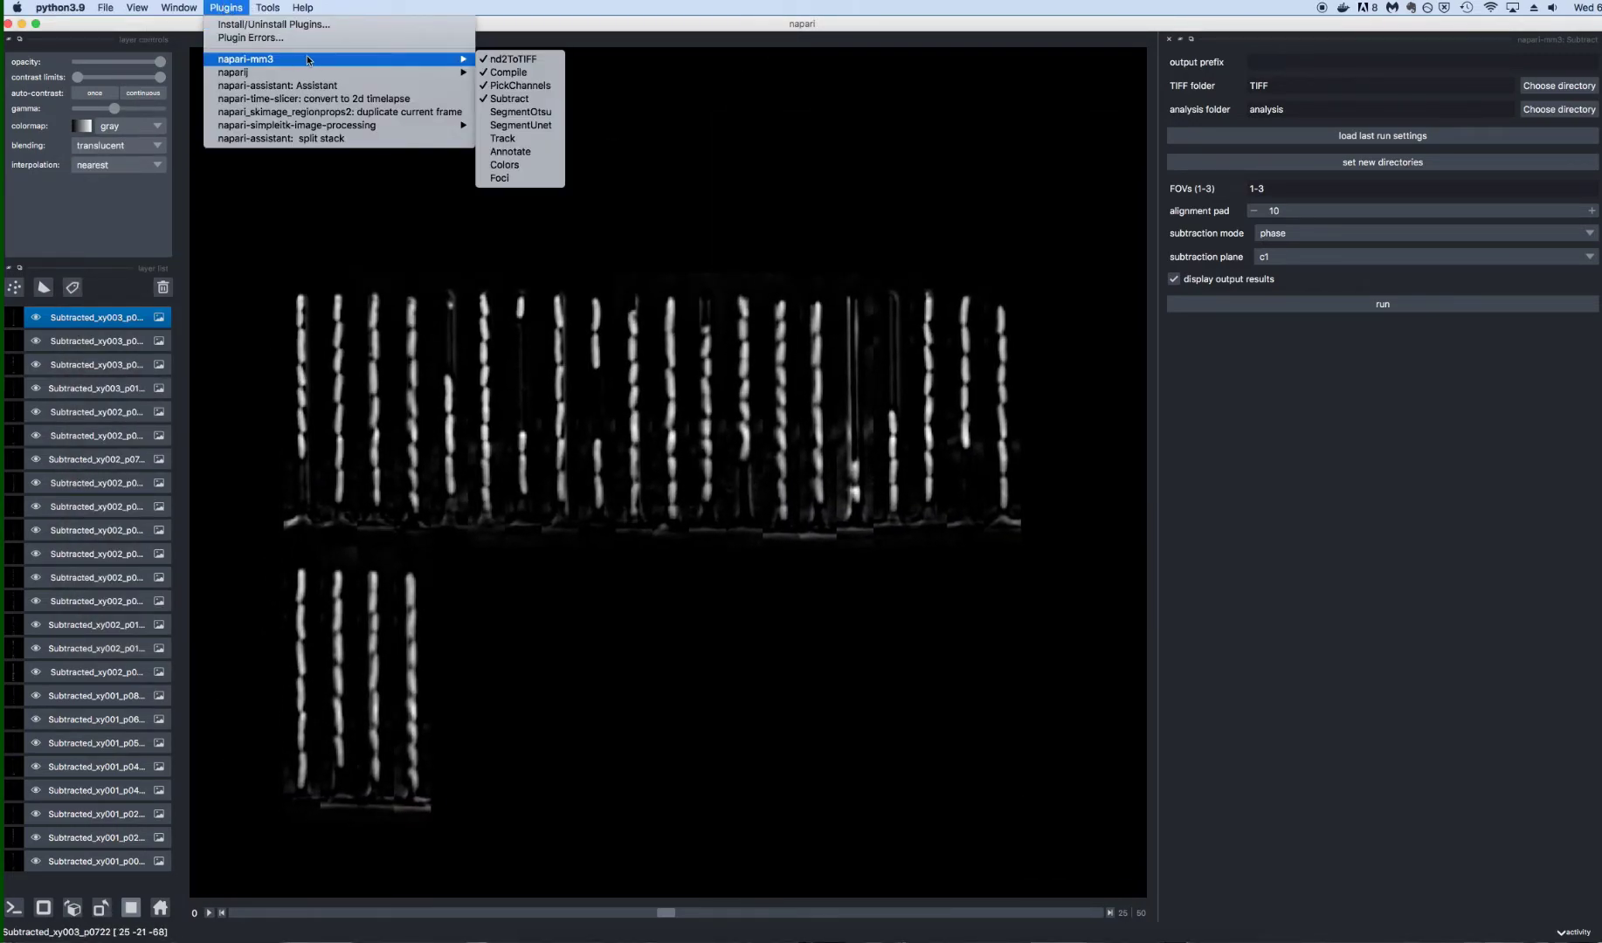
left_click(521, 112)
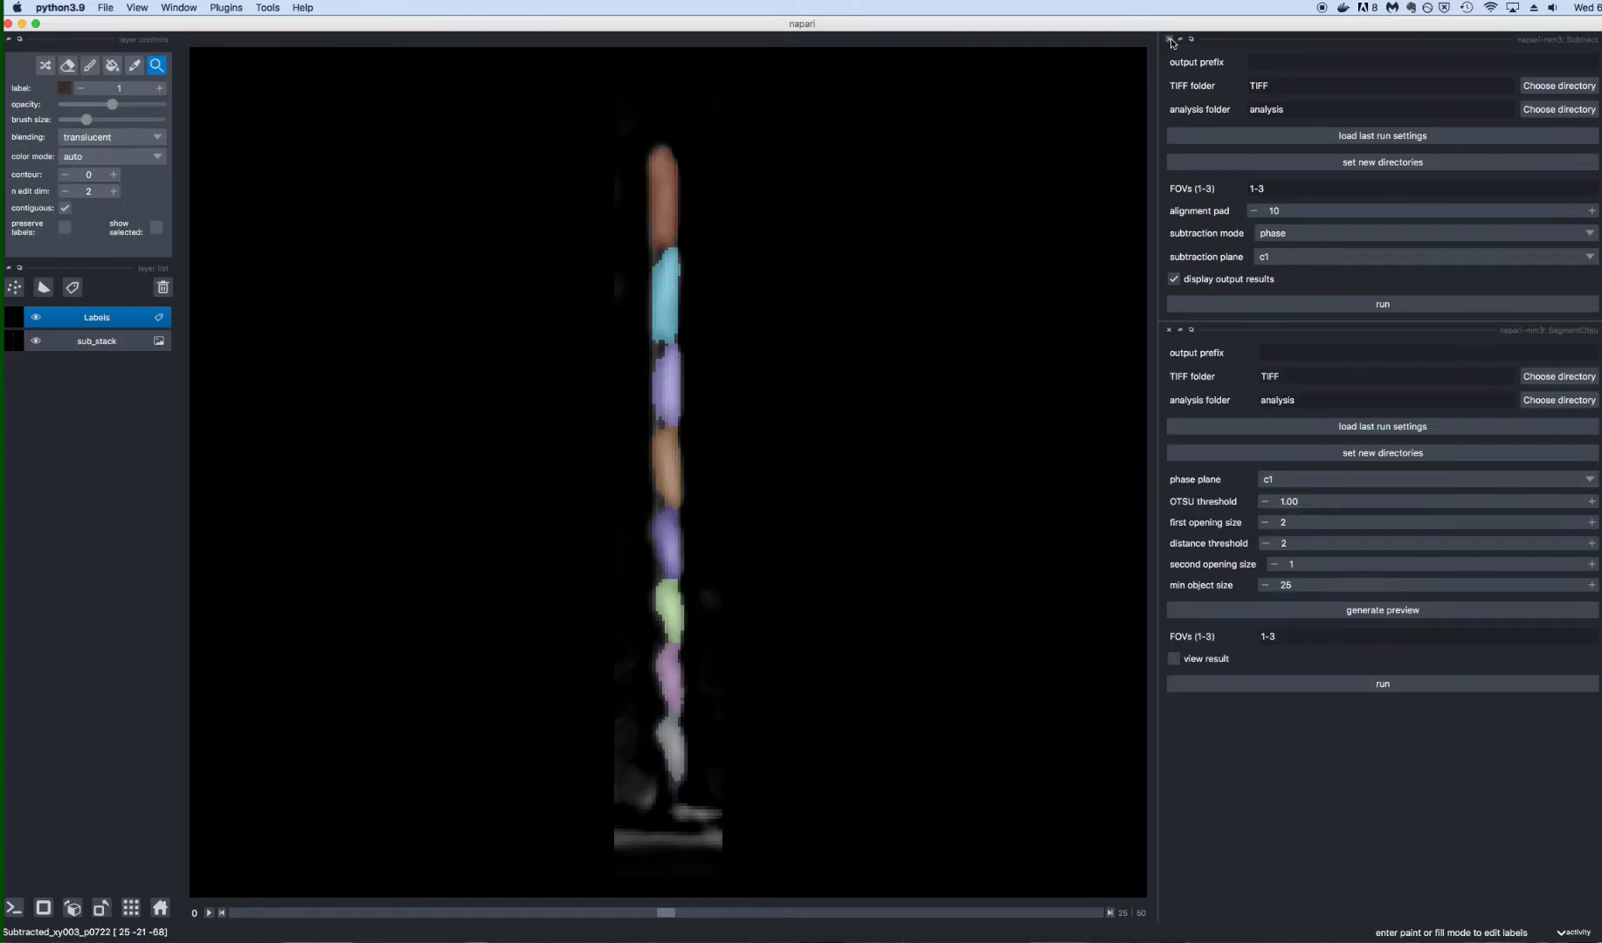
left_click(1168, 39)
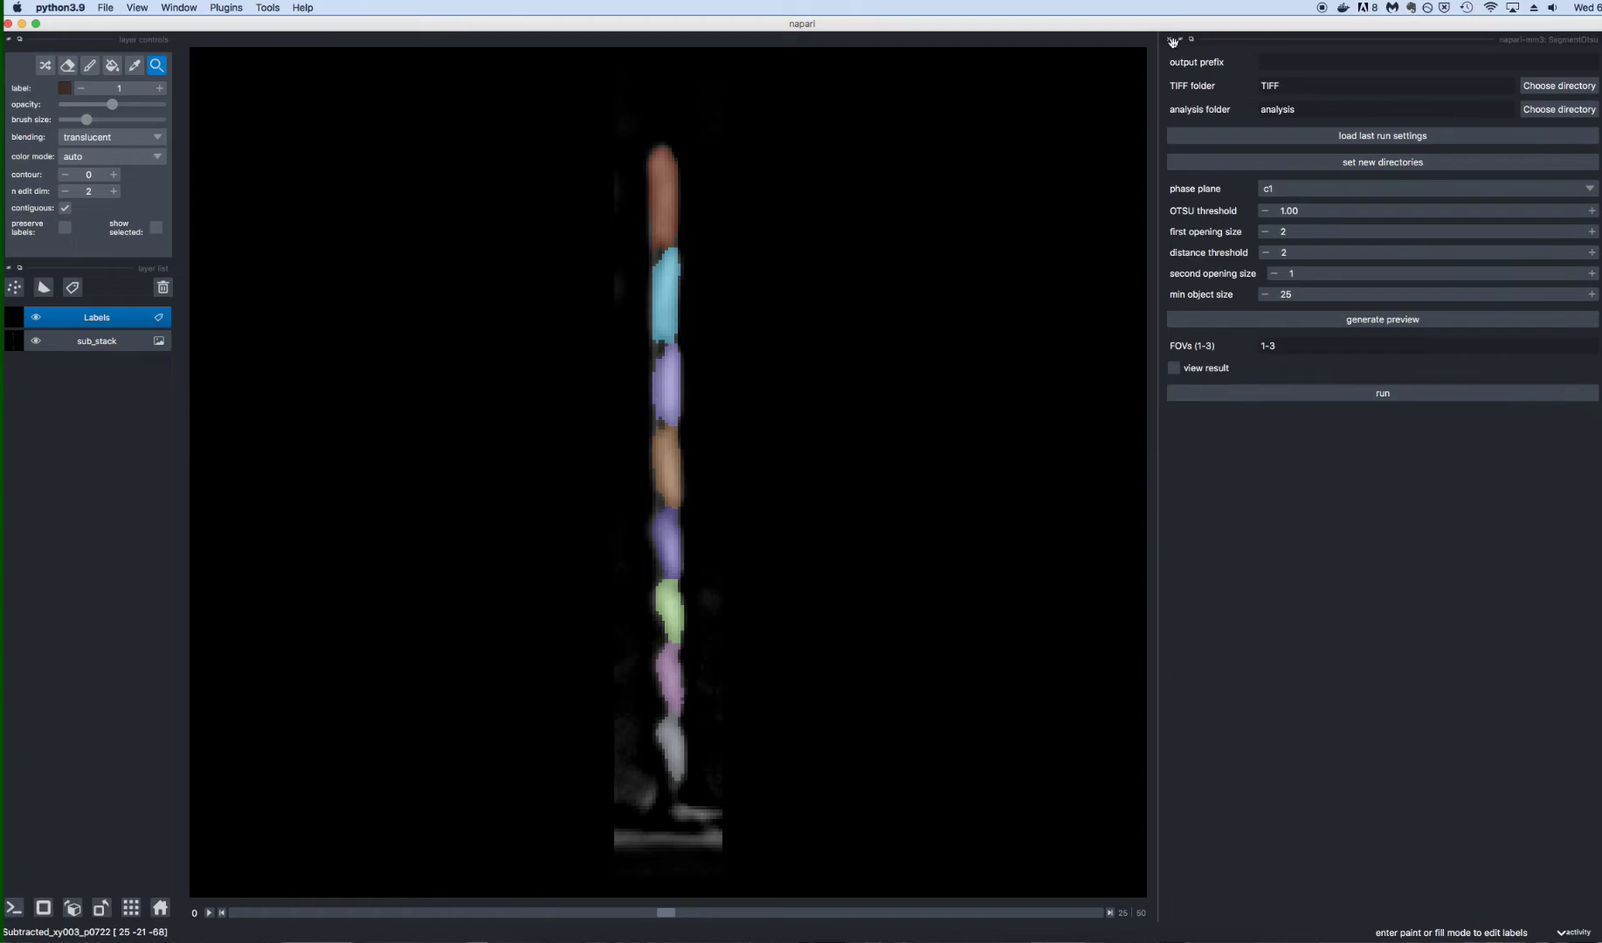
- Segment FOVs 1-3 with phase plane c1 and a second opening size of 2, and check the terminal log
left_click(1337, 193)
left_click(1335, 194)
left_click(1592, 274)
left_click(1272, 393)
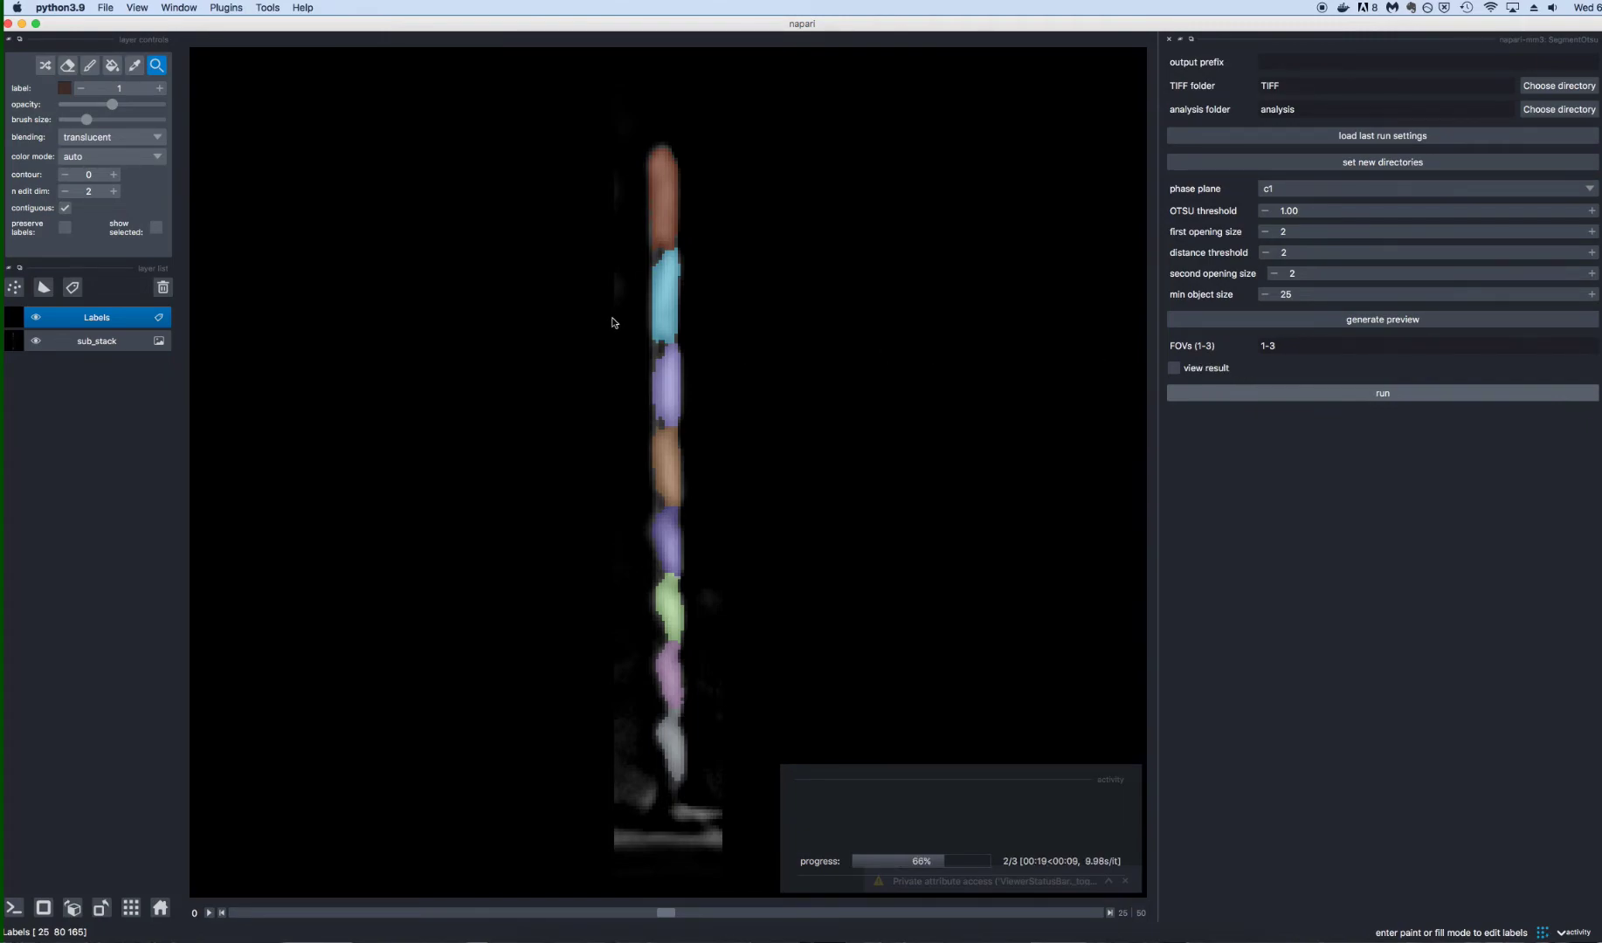
left_click(874, 935)
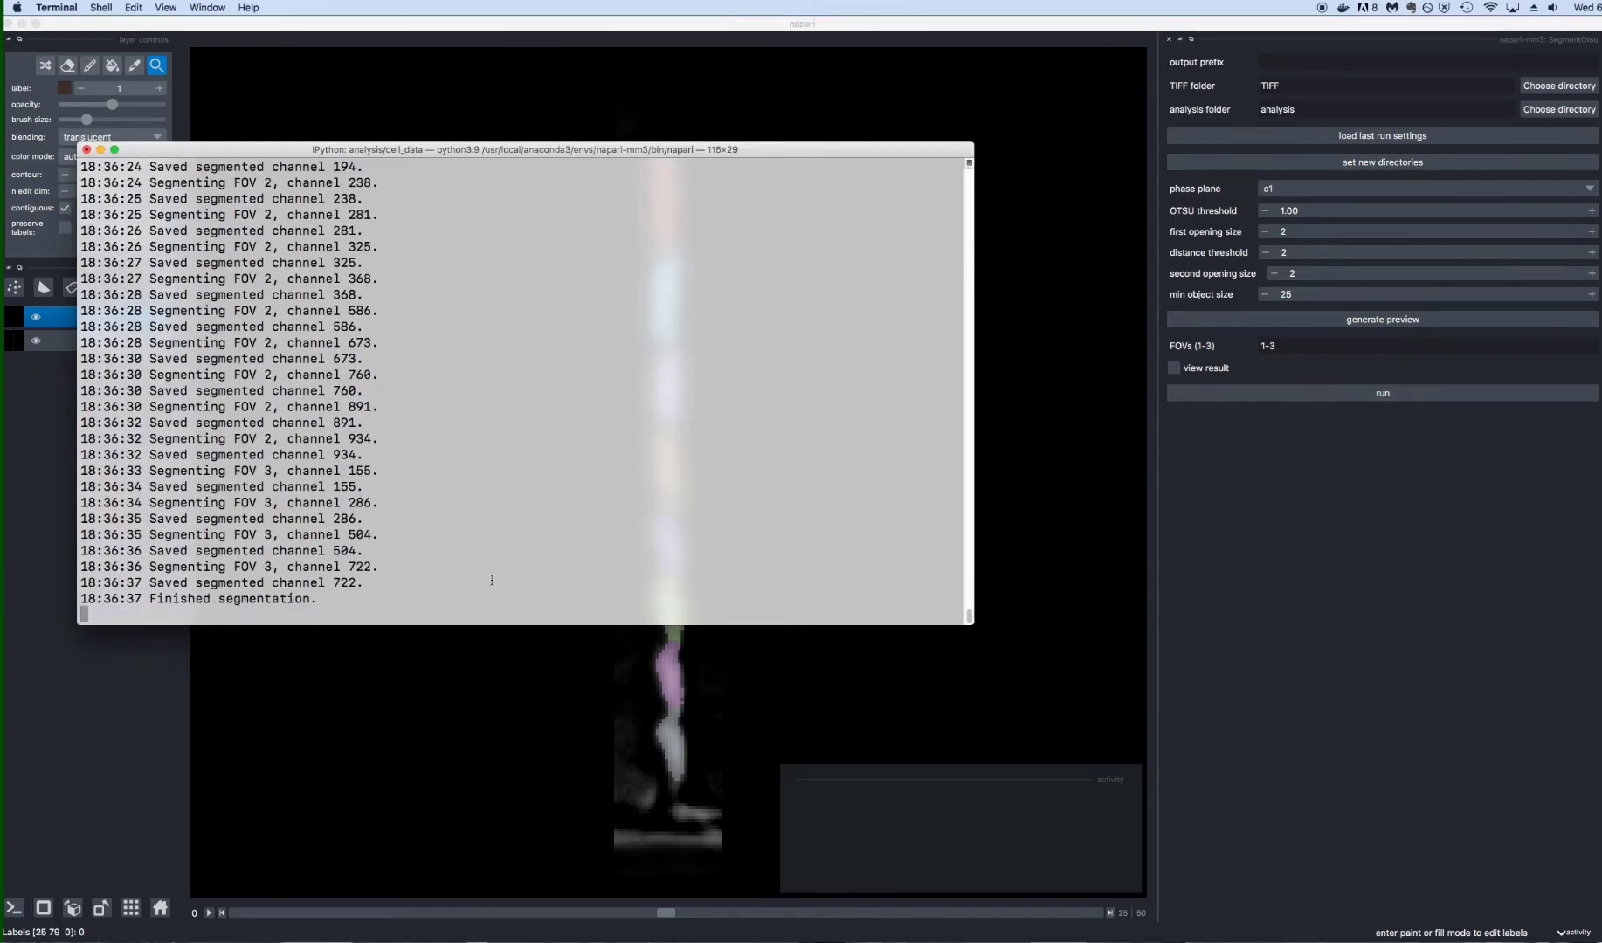
left_click(572, 740)
- Open the Track widget and close the SegmentOtsu widget
left_click(225, 7)
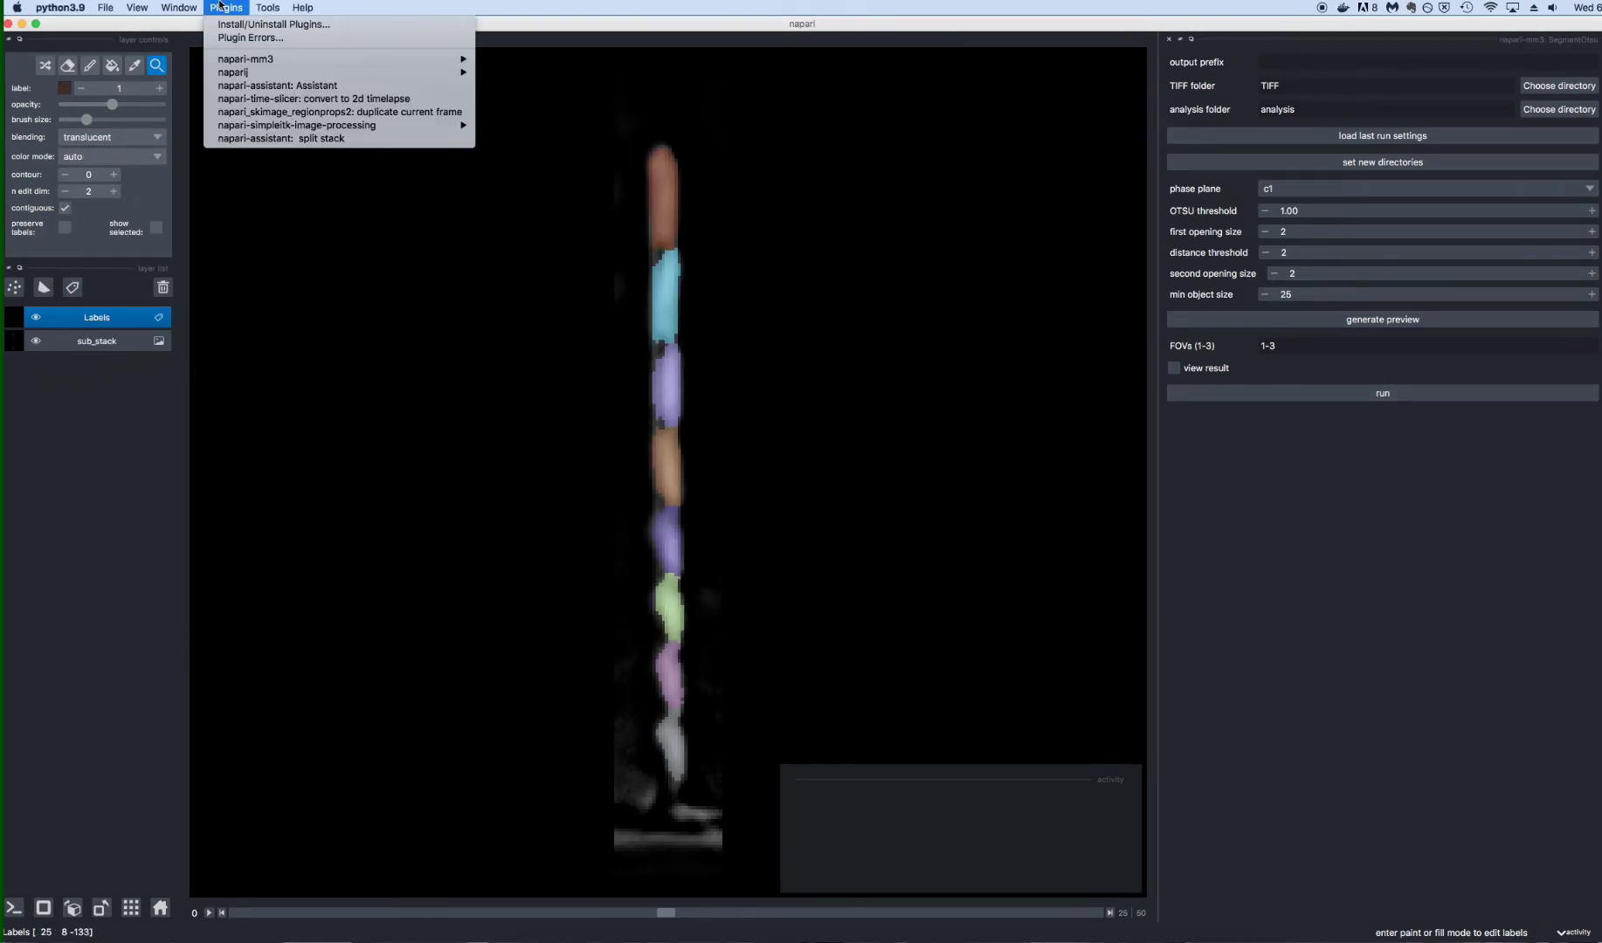
mouse_move(426, 59)
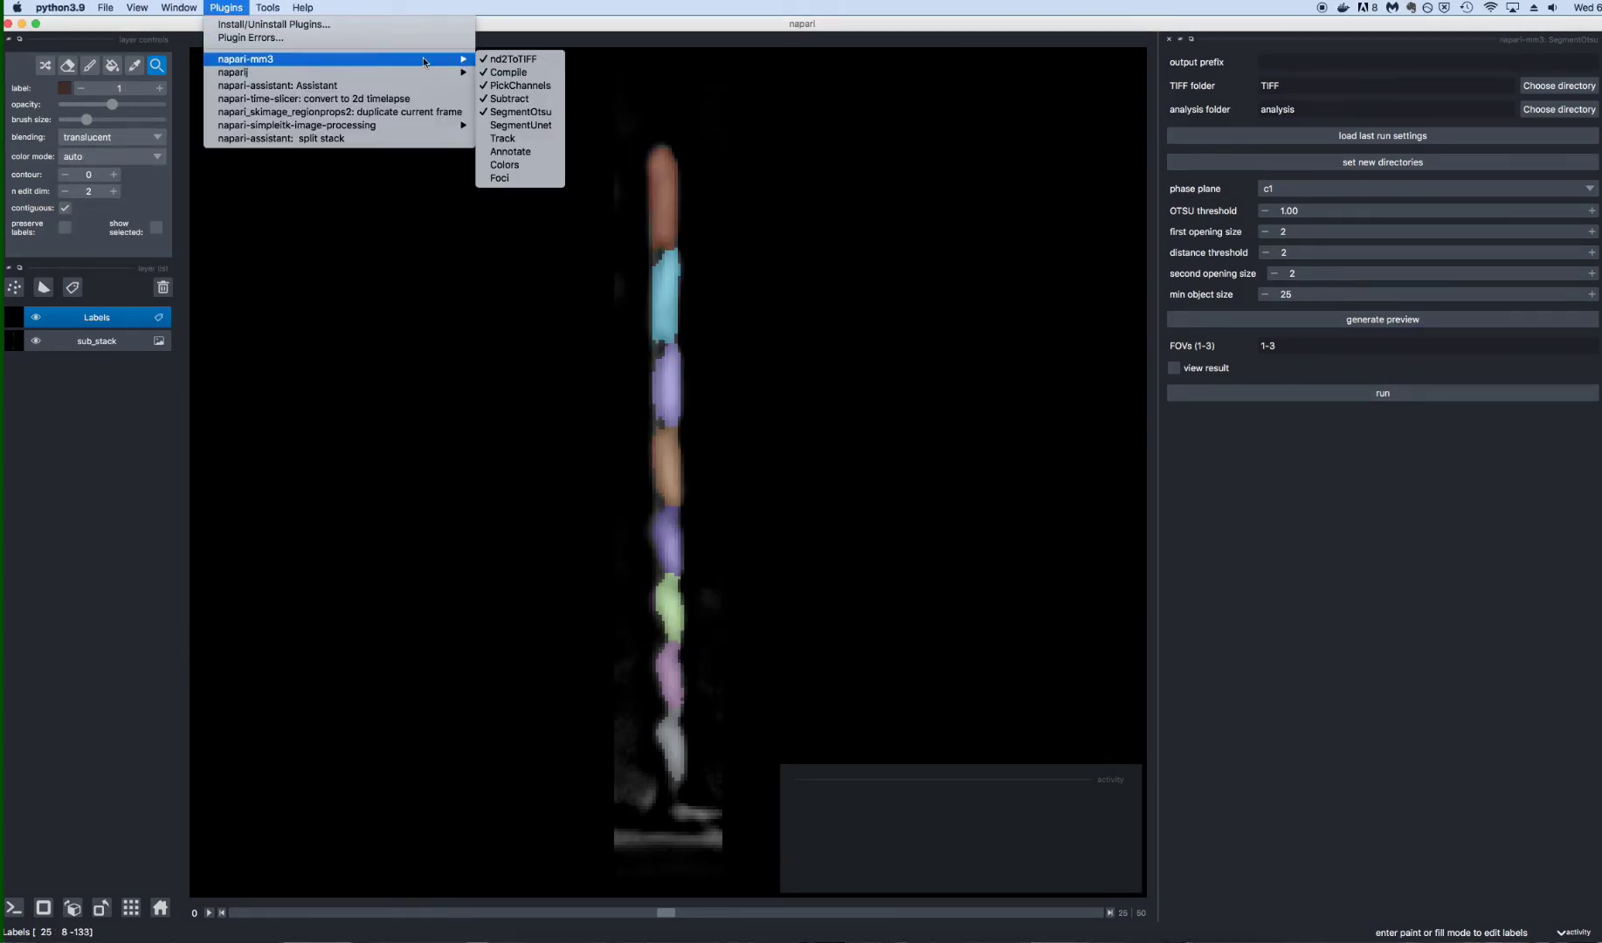
left_click(516, 141)
left_click(1168, 40)
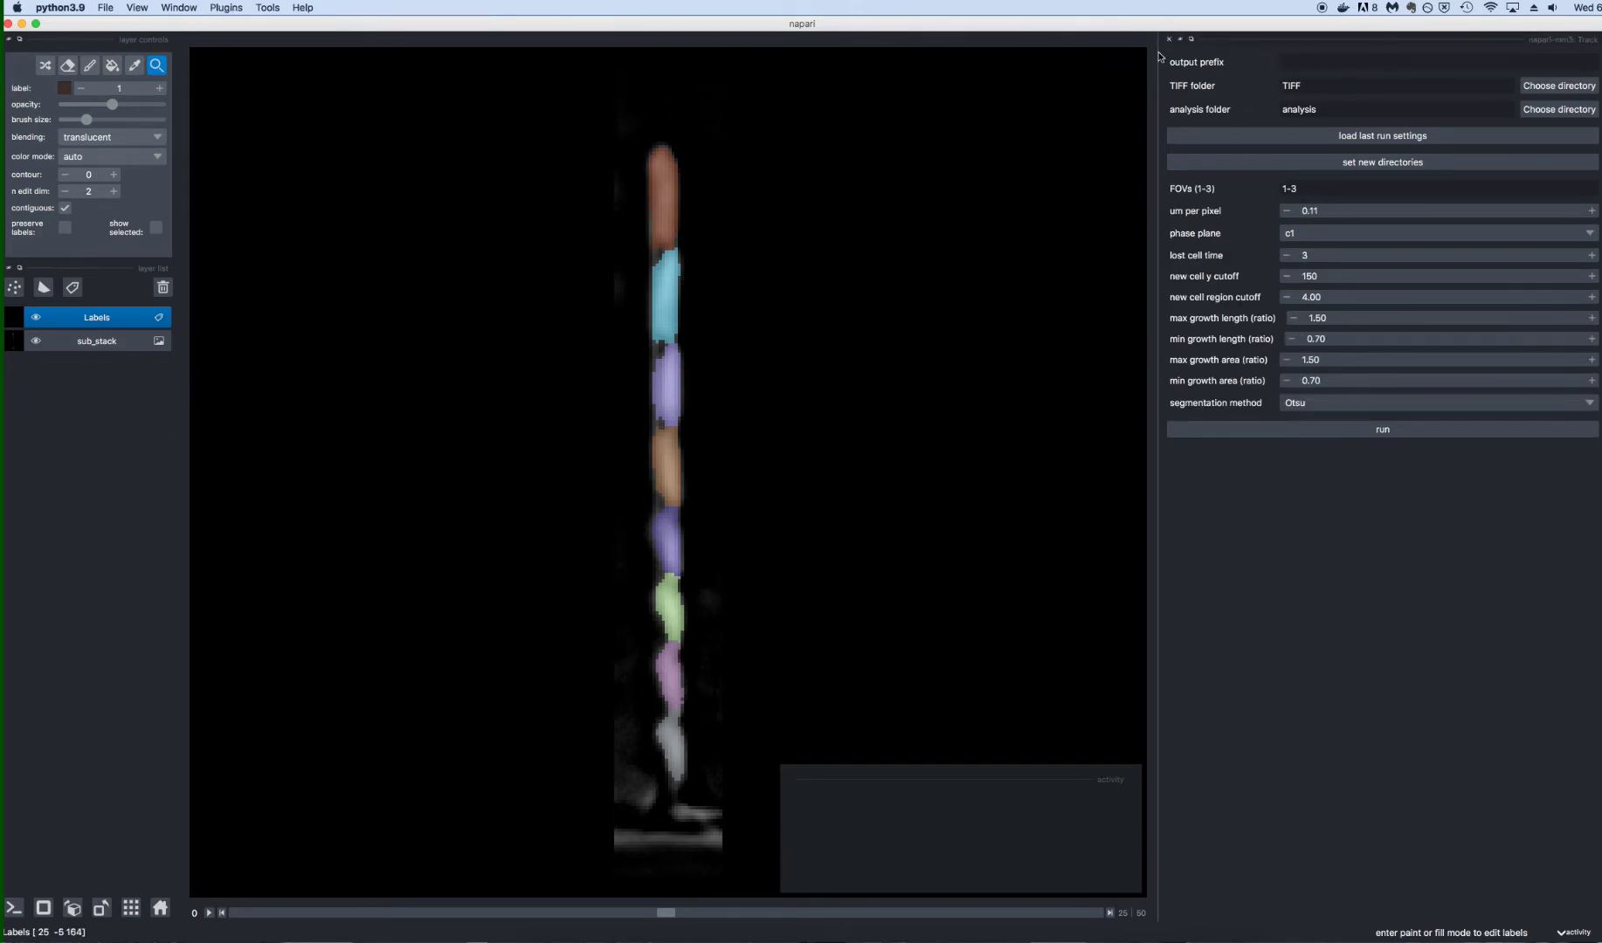
- Track cells in FOVs 1-3 using phase plane c1 and Otsu segmentation, and view the lineage image's final frames
left_click(1389, 242)
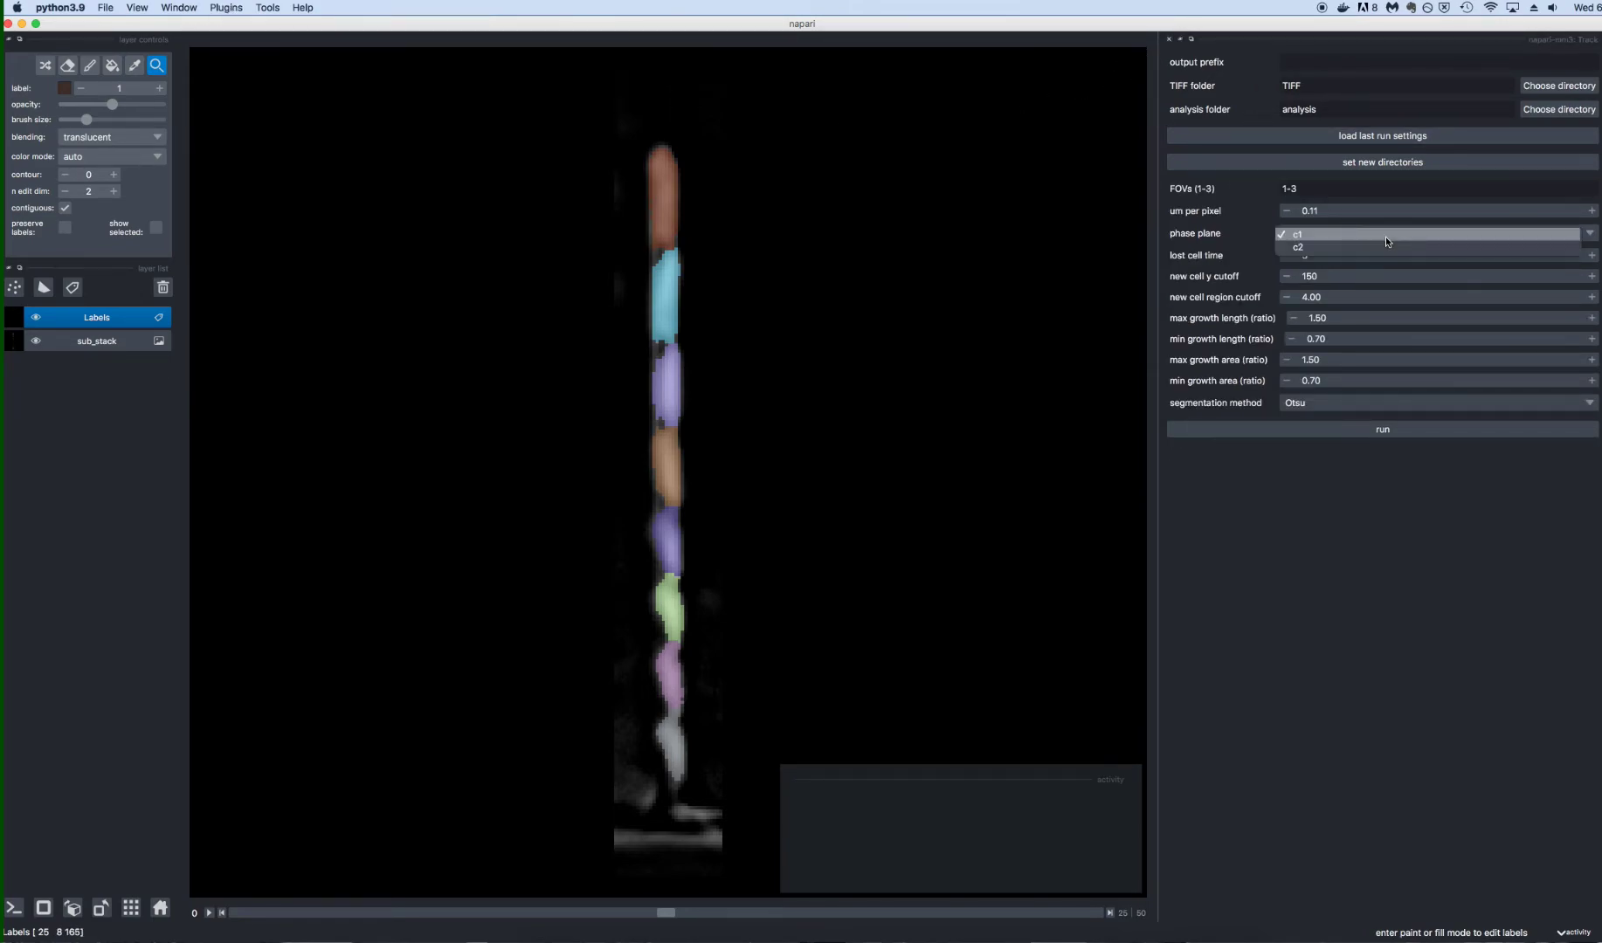
left_click(1387, 237)
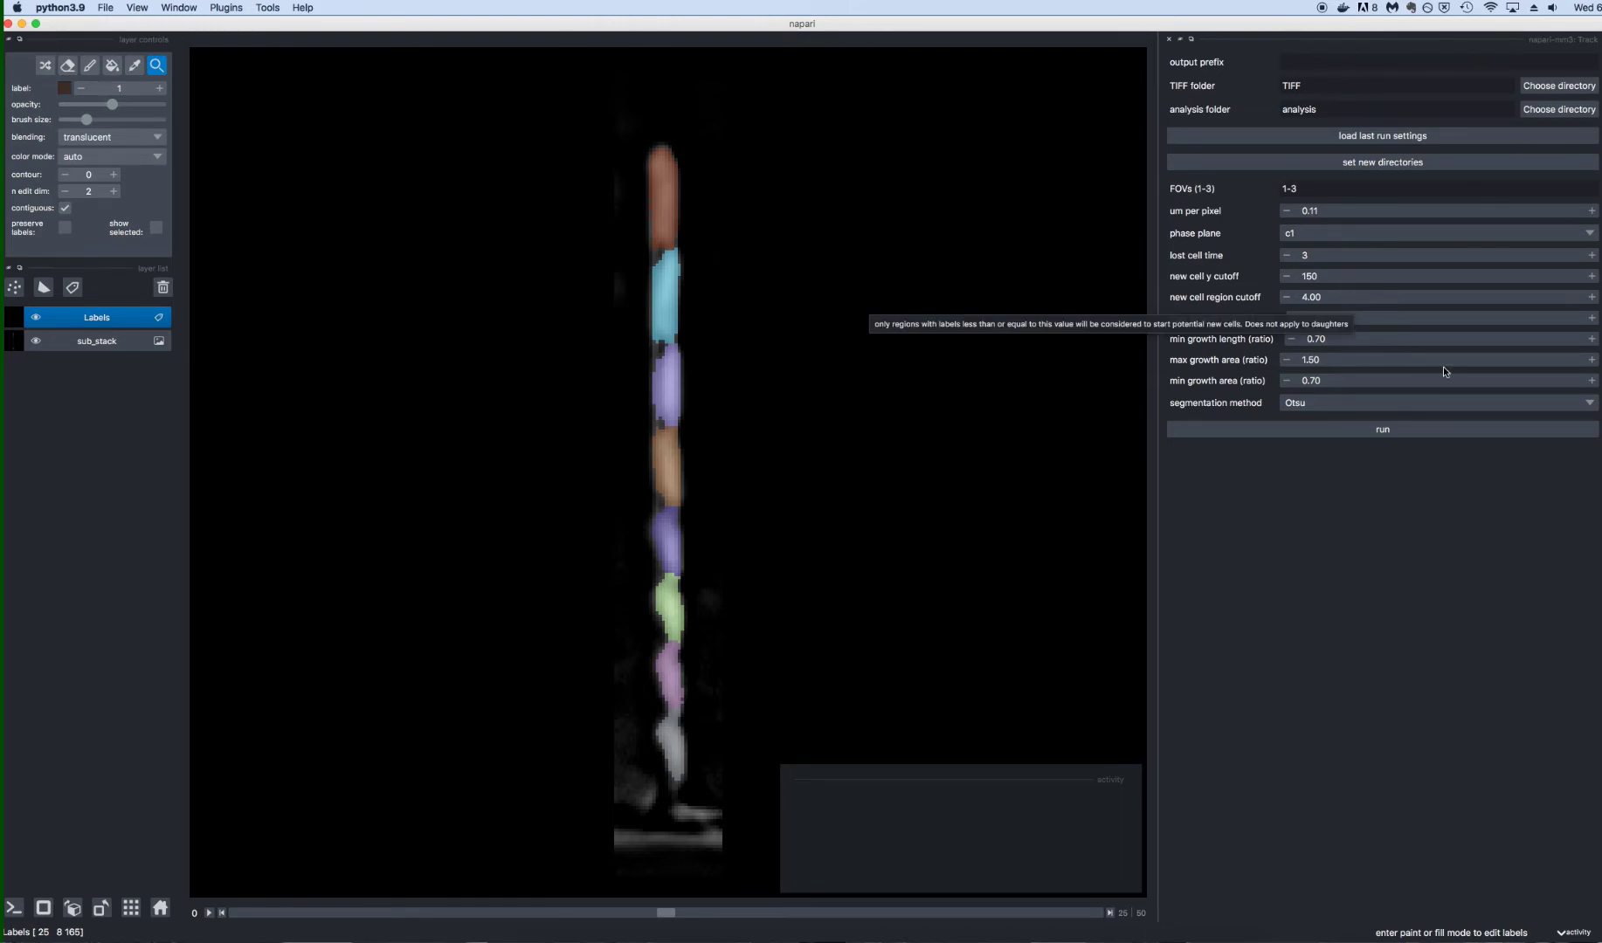
left_click(1329, 433)
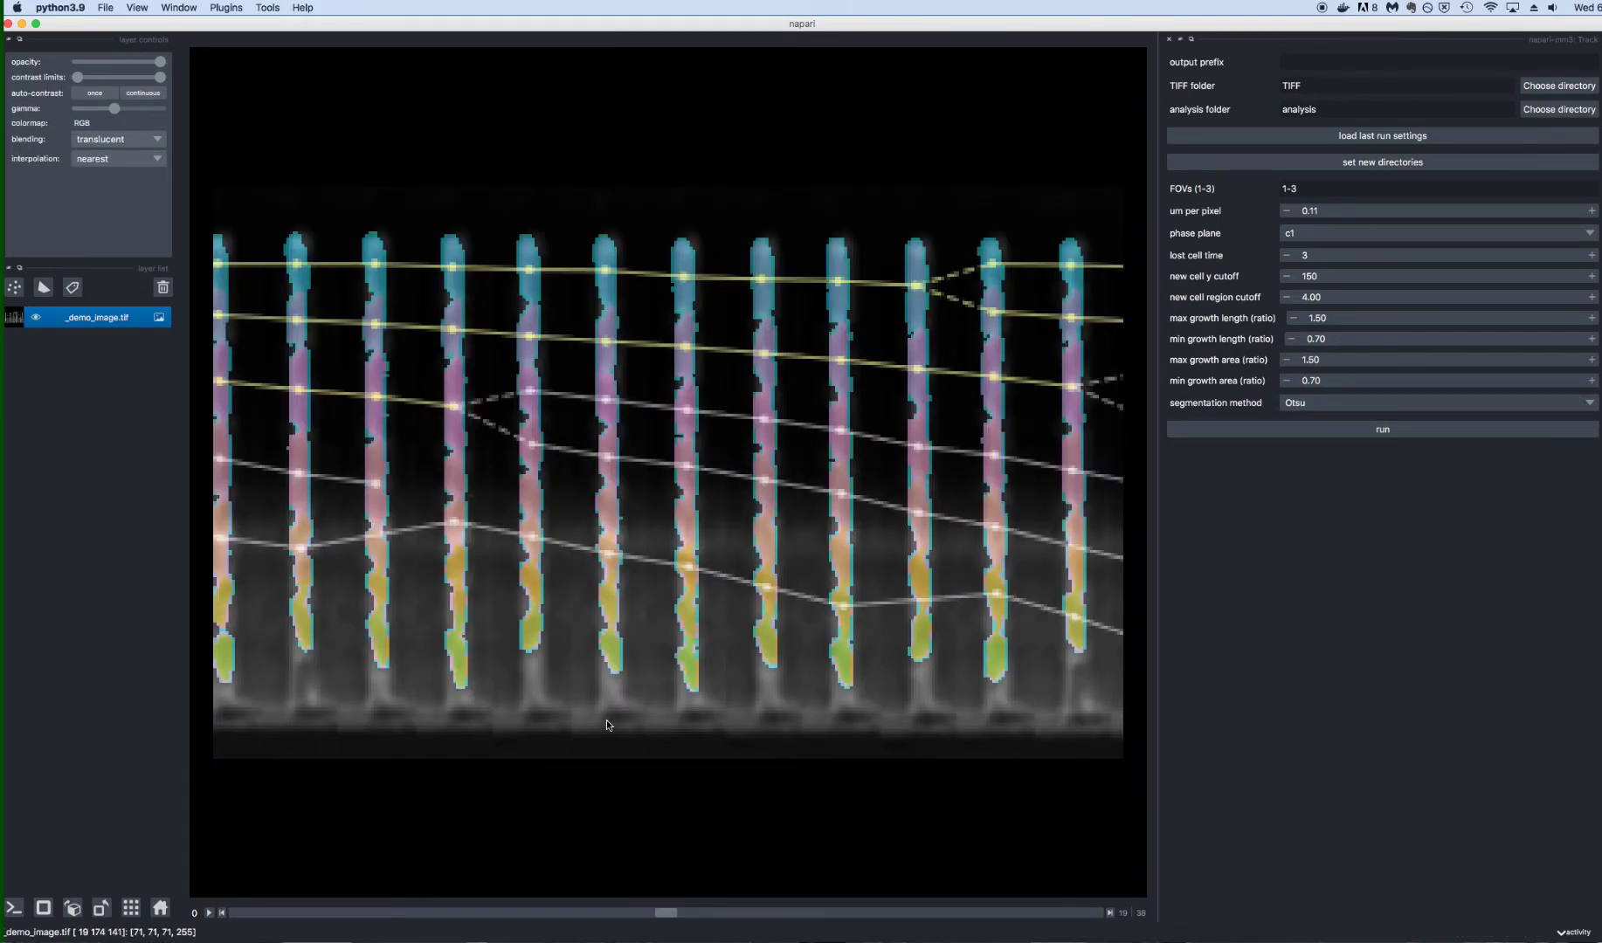
left_click_drag(667, 913, 1135, 748)
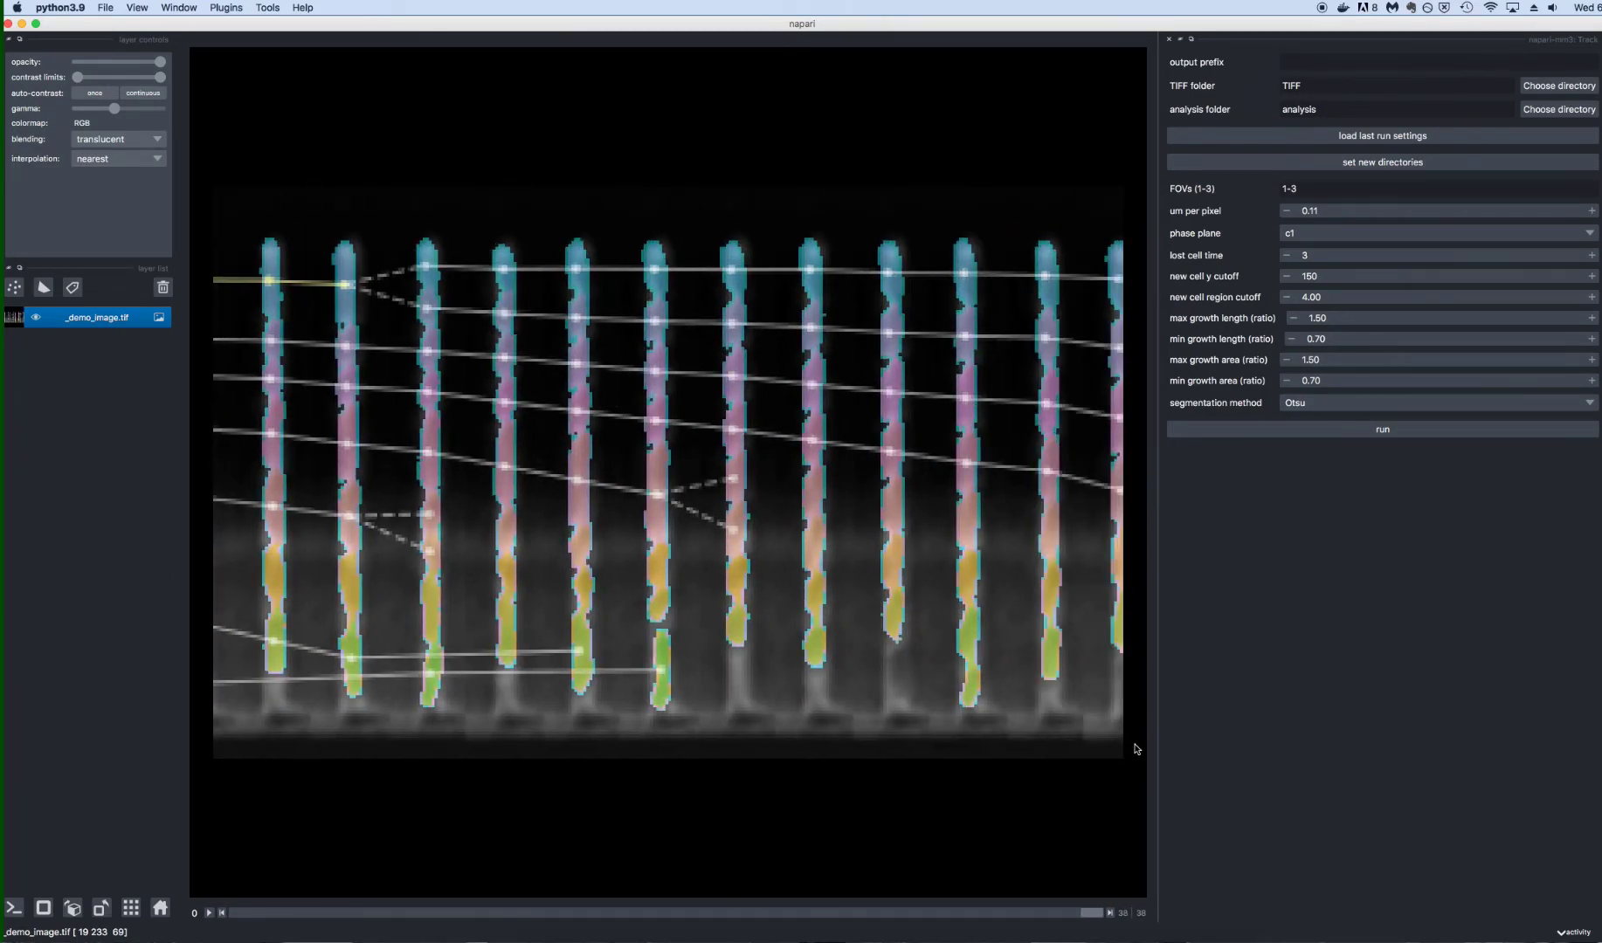
- Close the Track widget and reopen the Subtract widget
left_click(1168, 39)
left_click(225, 7)
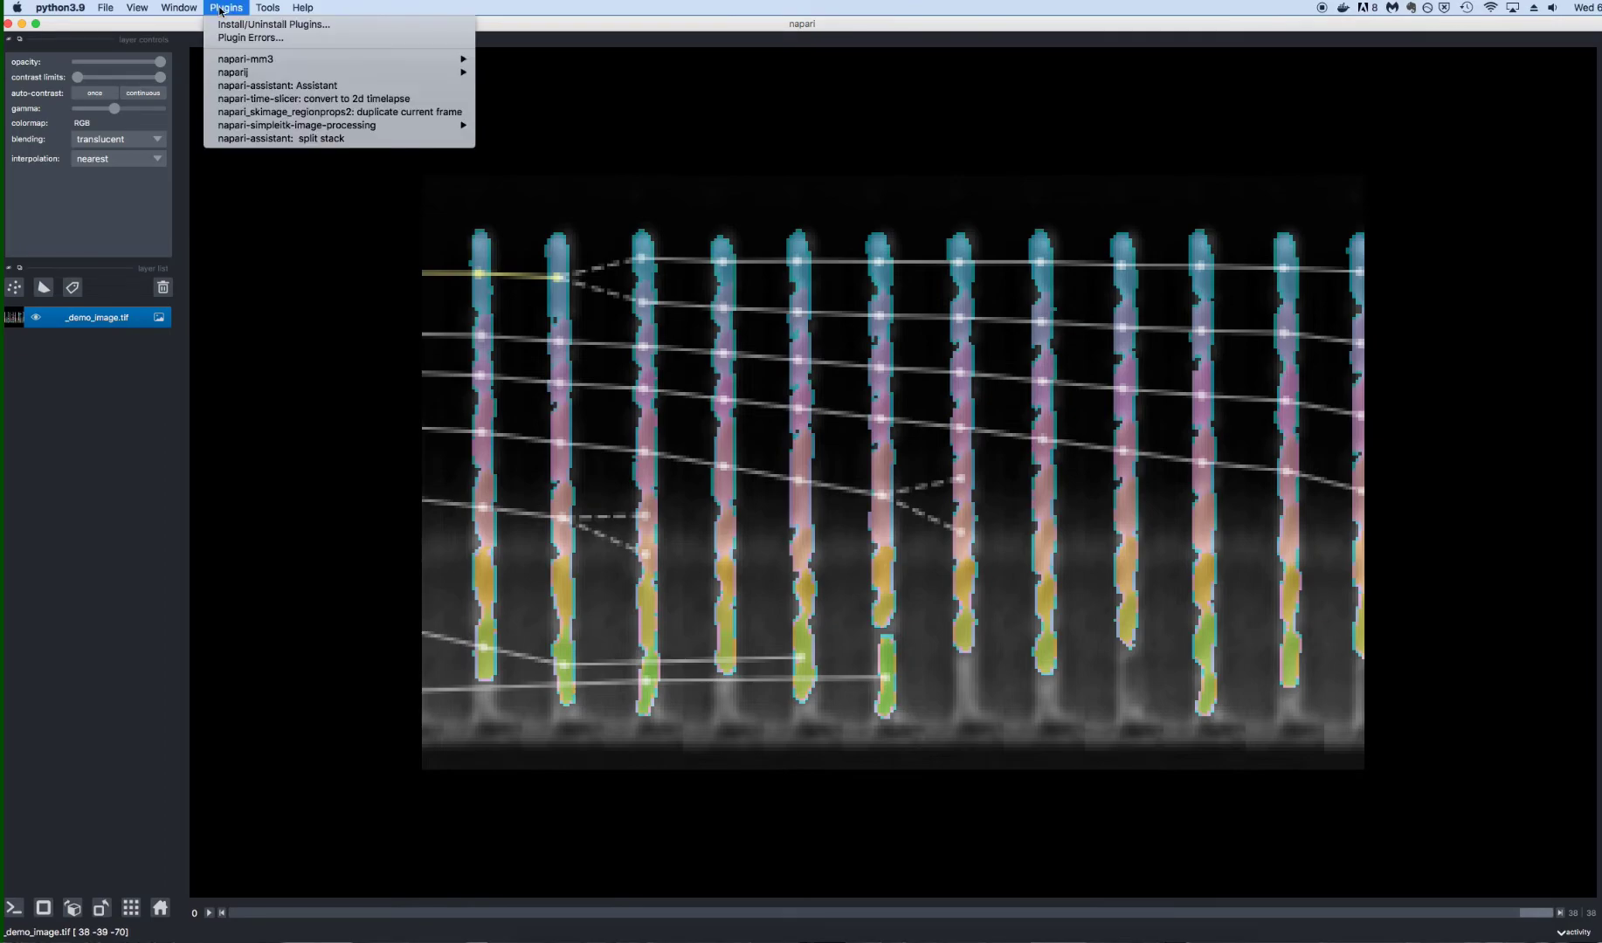
mouse_move(419, 59)
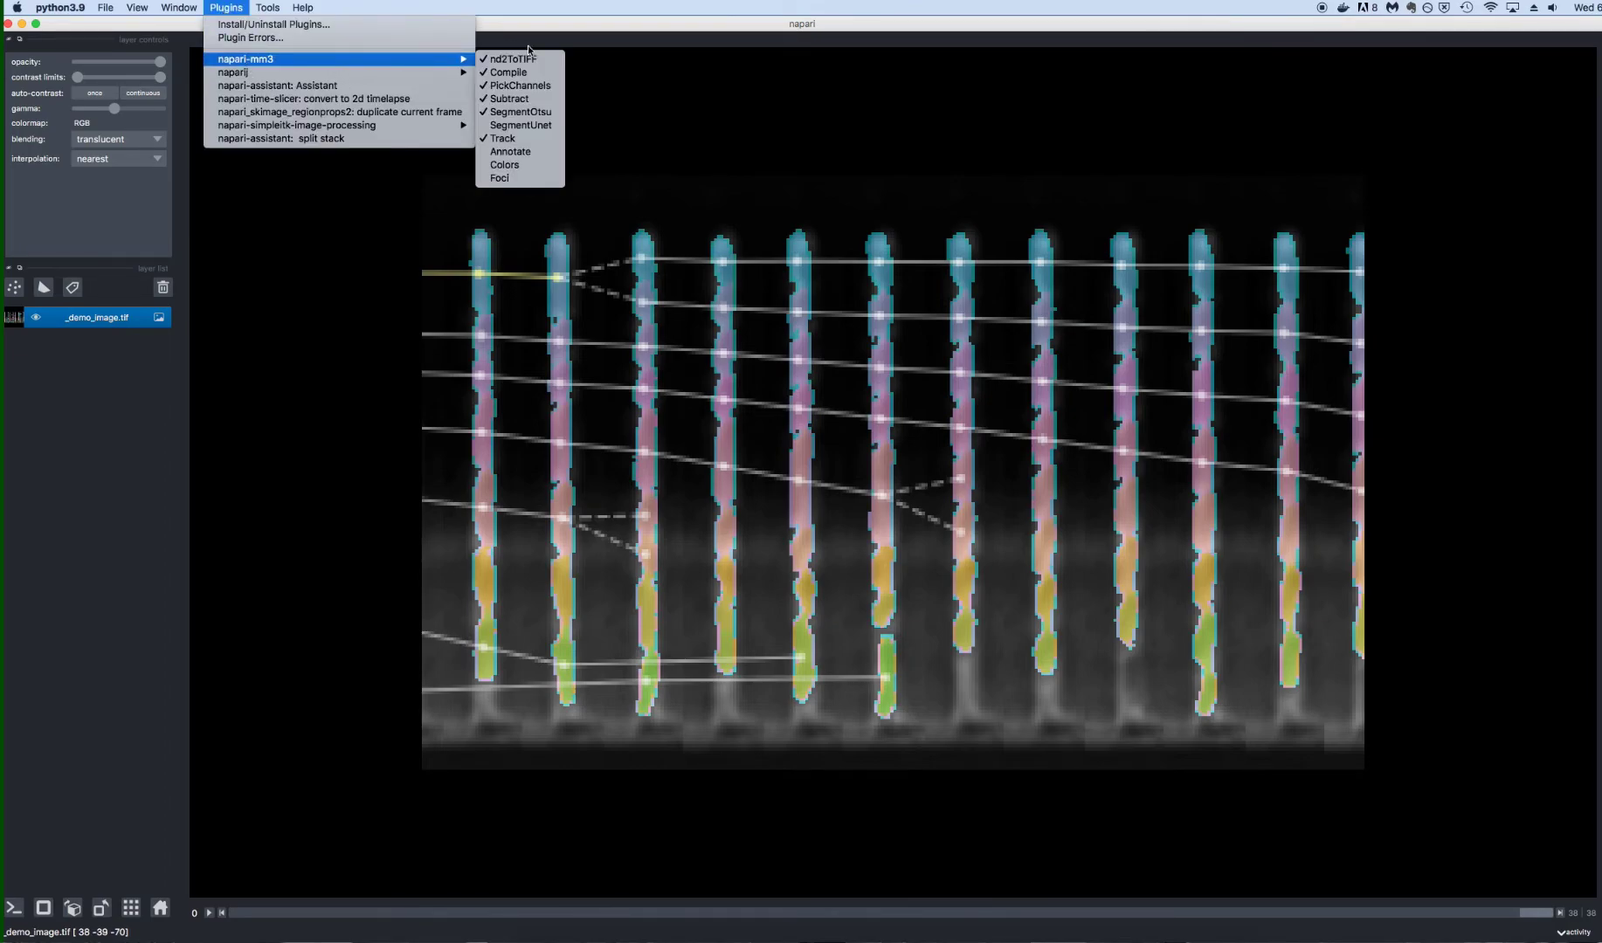
left_click(536, 99)
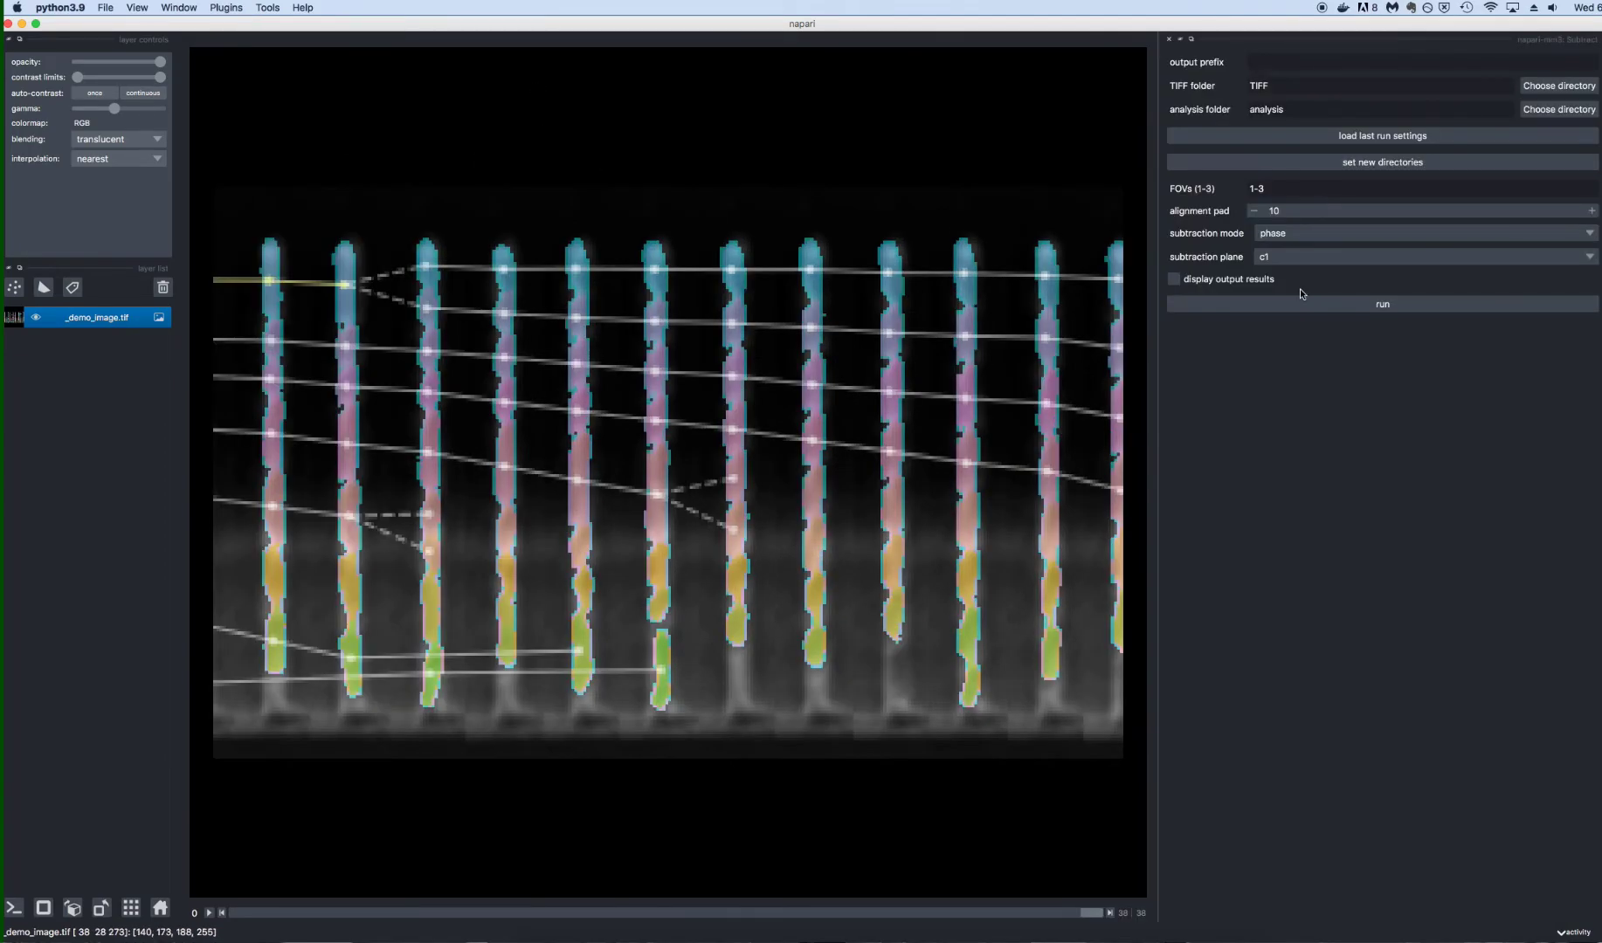
- Subtract plane c2 in fluorescence mode for FOVs 1-3
left_click(1285, 260)
left_click(1285, 270)
left_click(1284, 233)
left_click(1285, 251)
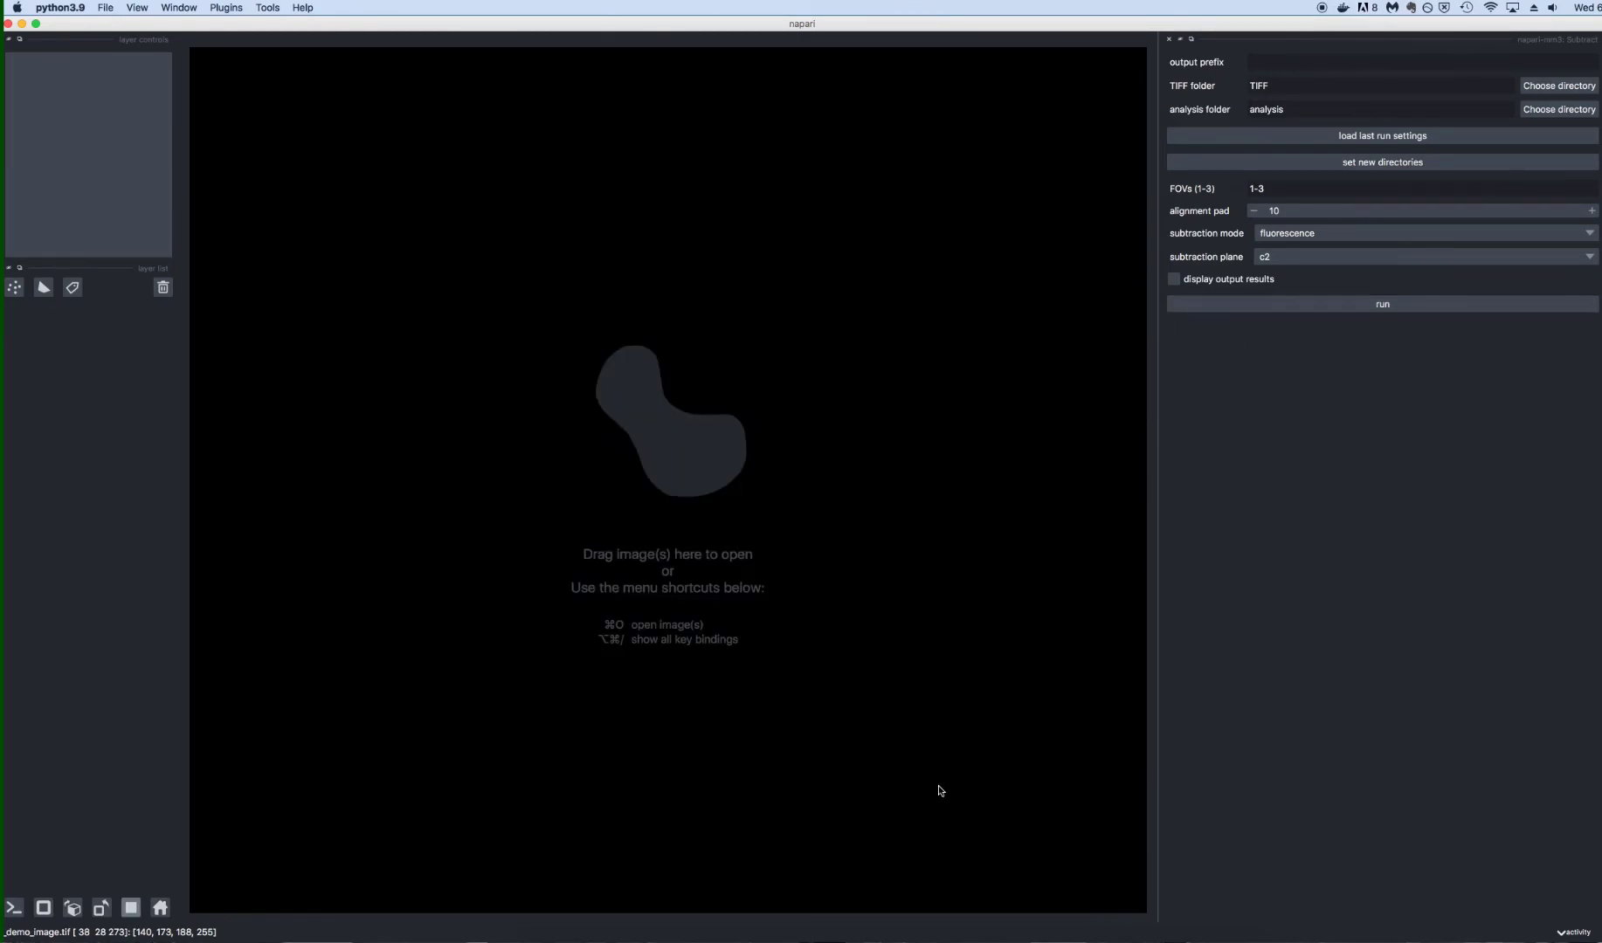
- Open the Colors widget and close the Subtract widget
left_click(227, 8)
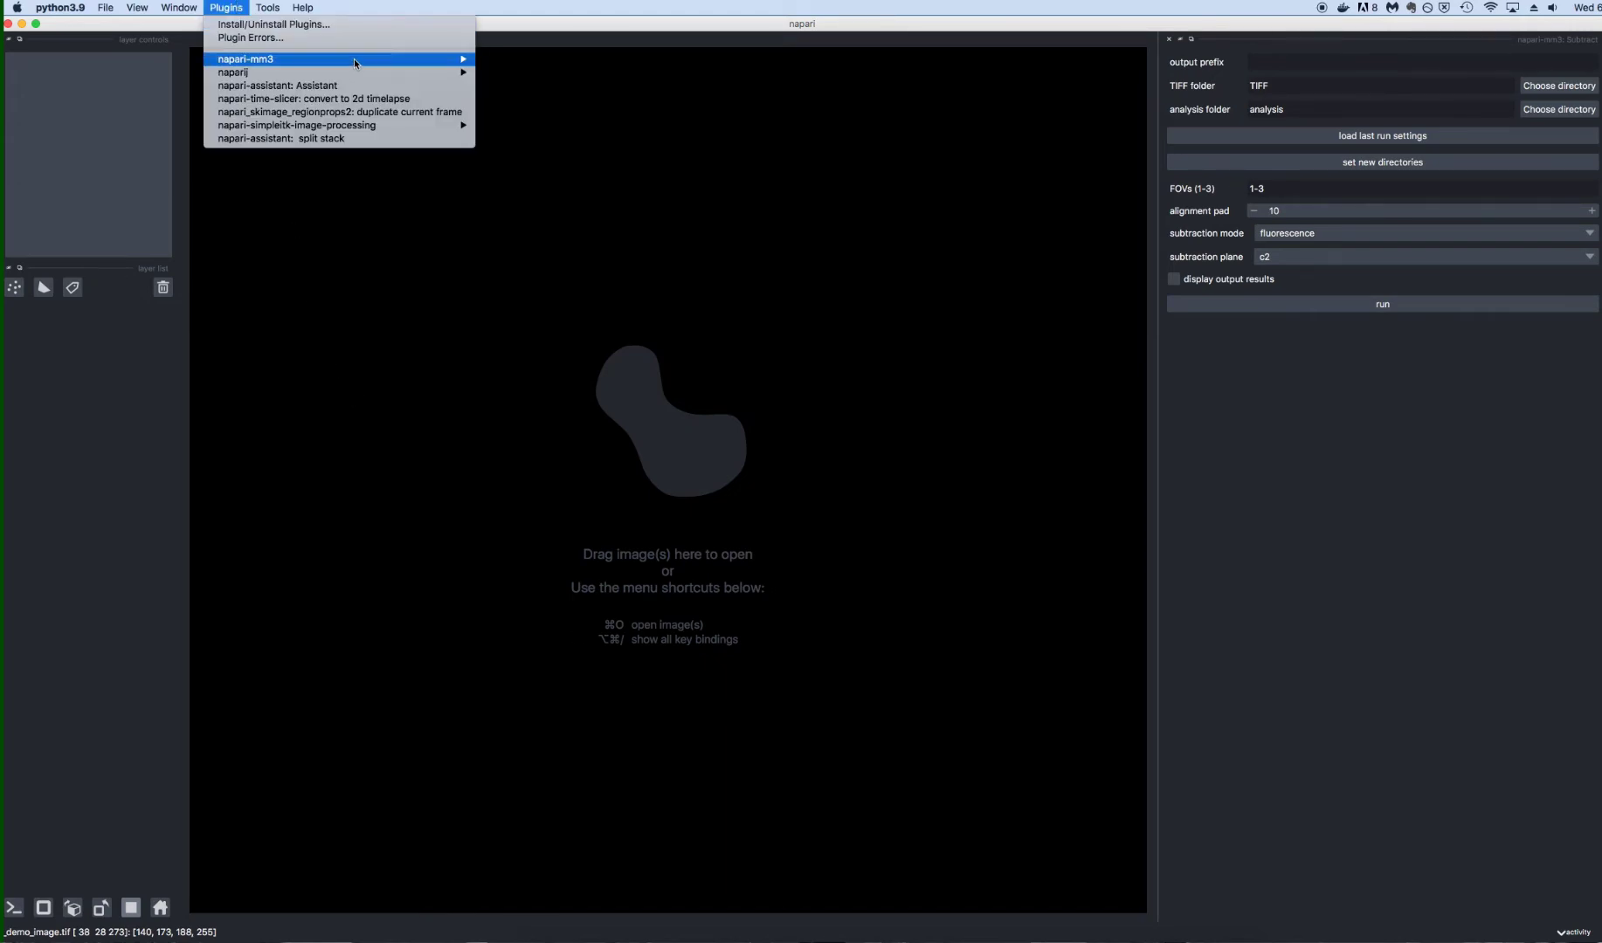
mouse_move(355, 59)
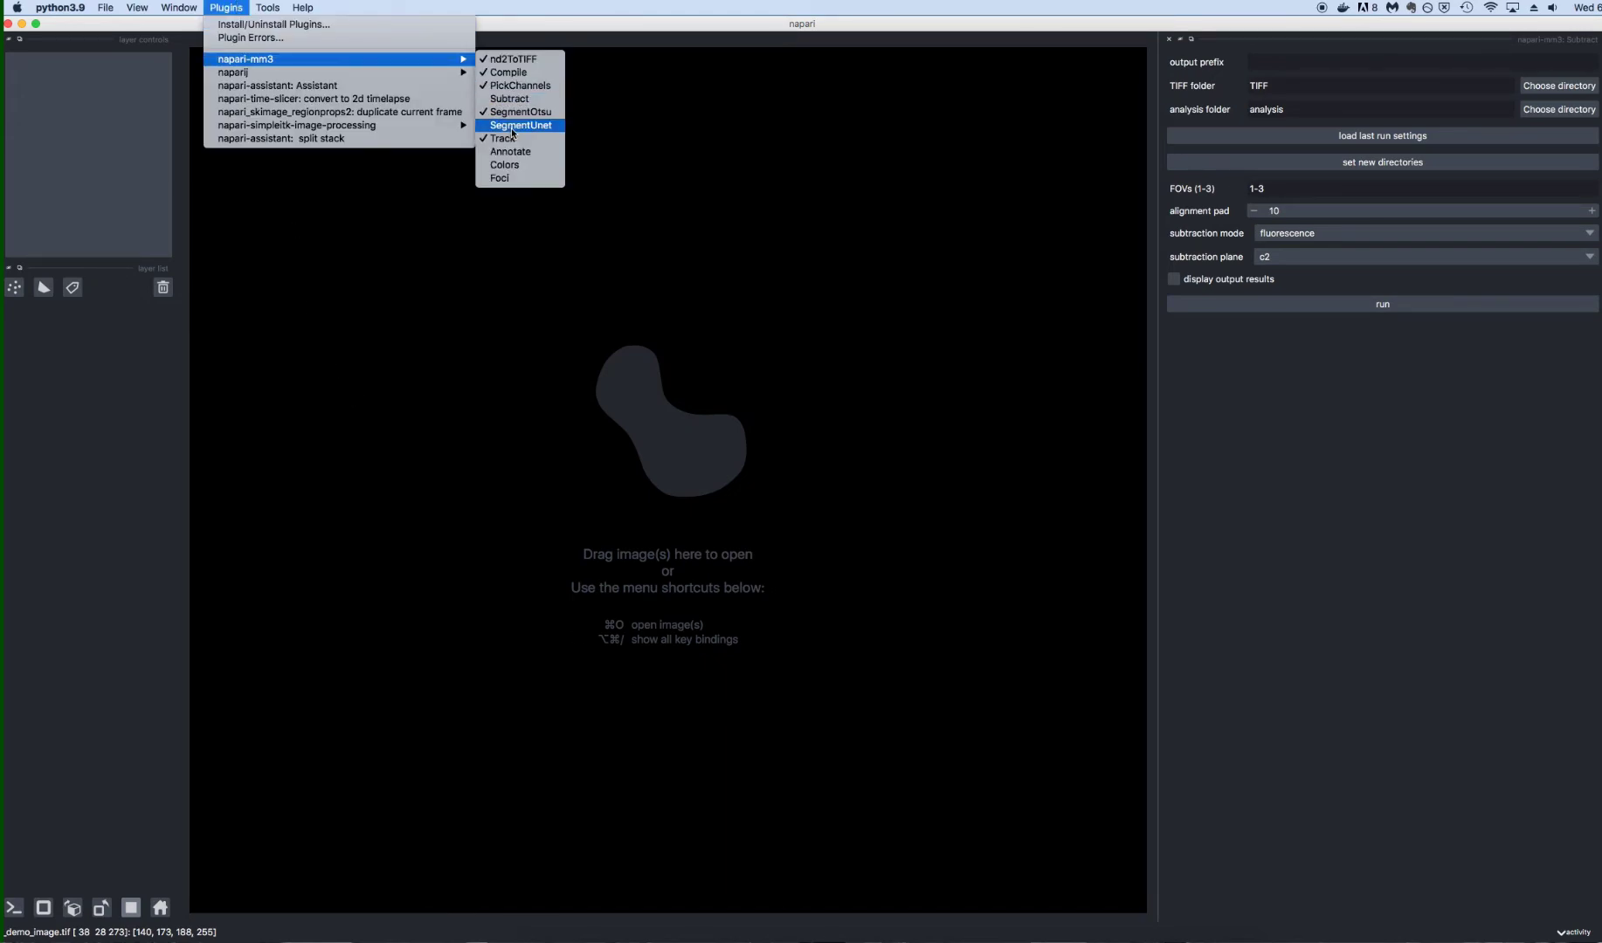
left_click(515, 165)
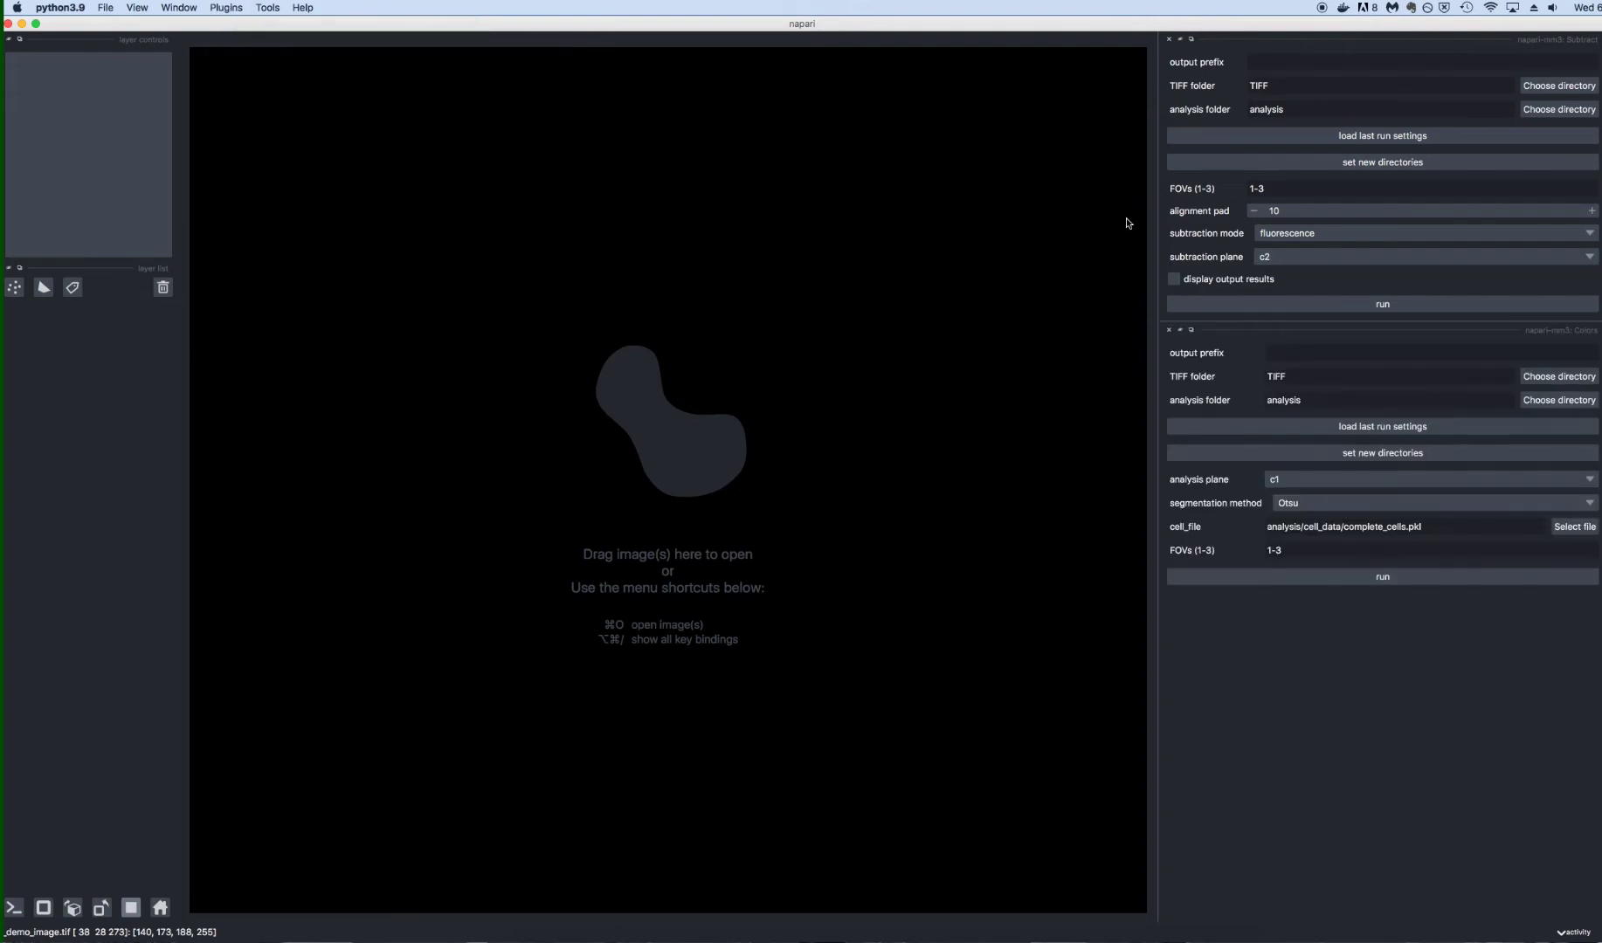
left_click(1169, 38)
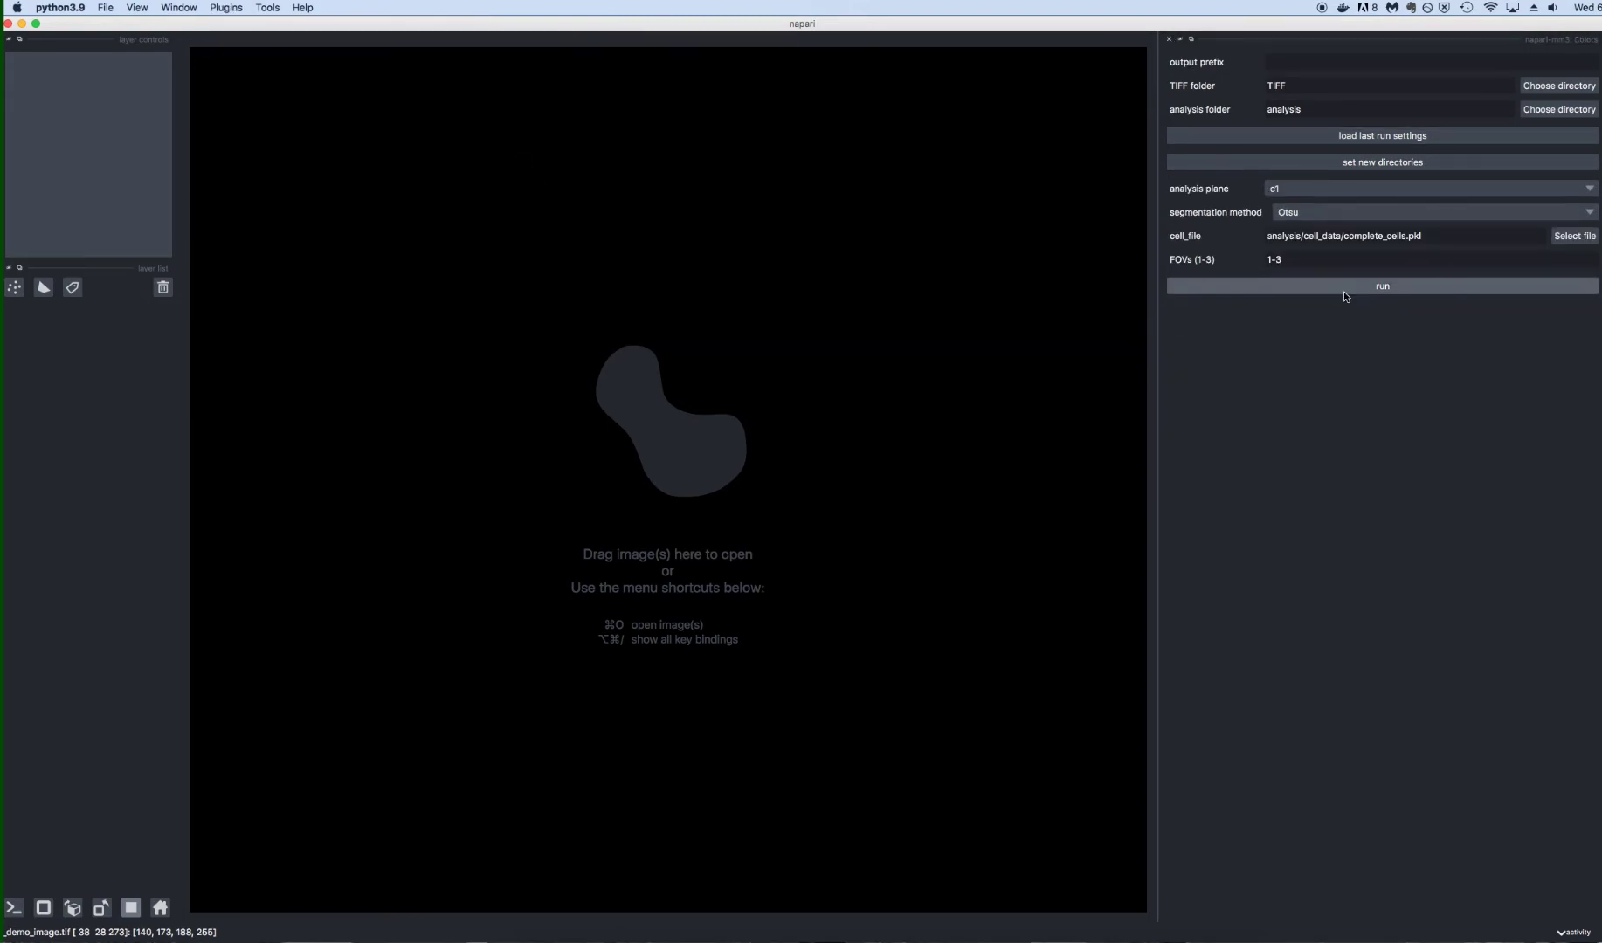
- Run the Colors analysis on FOVs 1-3 with plane c1, Otsu segmentation and complete_cells.pkl, and check the terminal log
left_click(1342, 290)
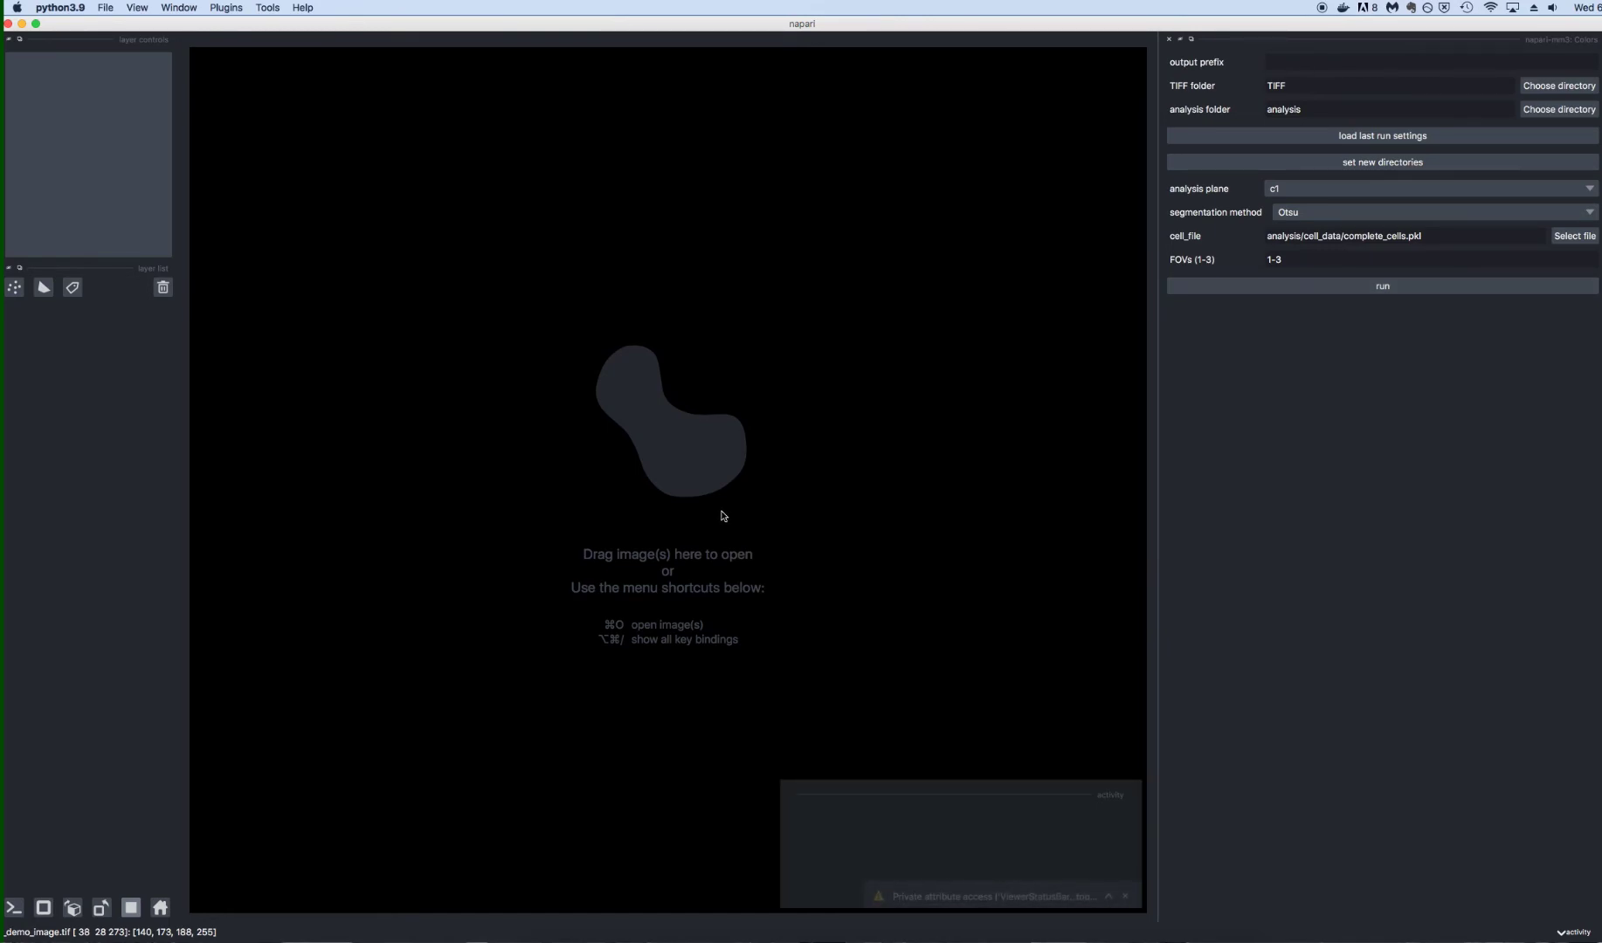
left_click(874, 940)
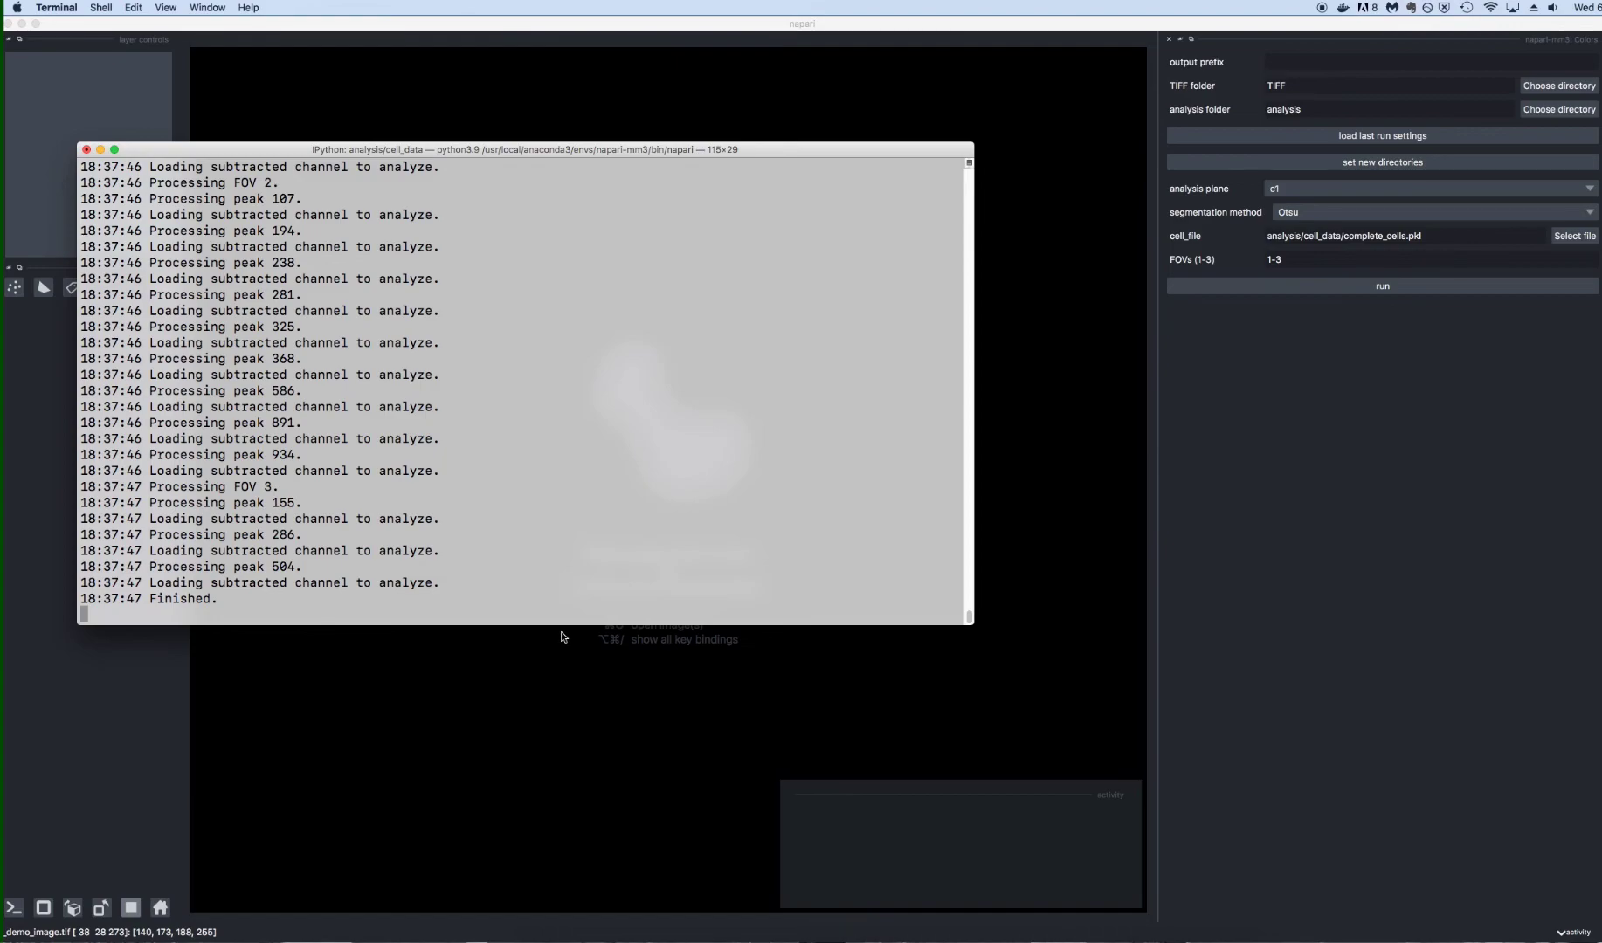
left_click(1368, 469)
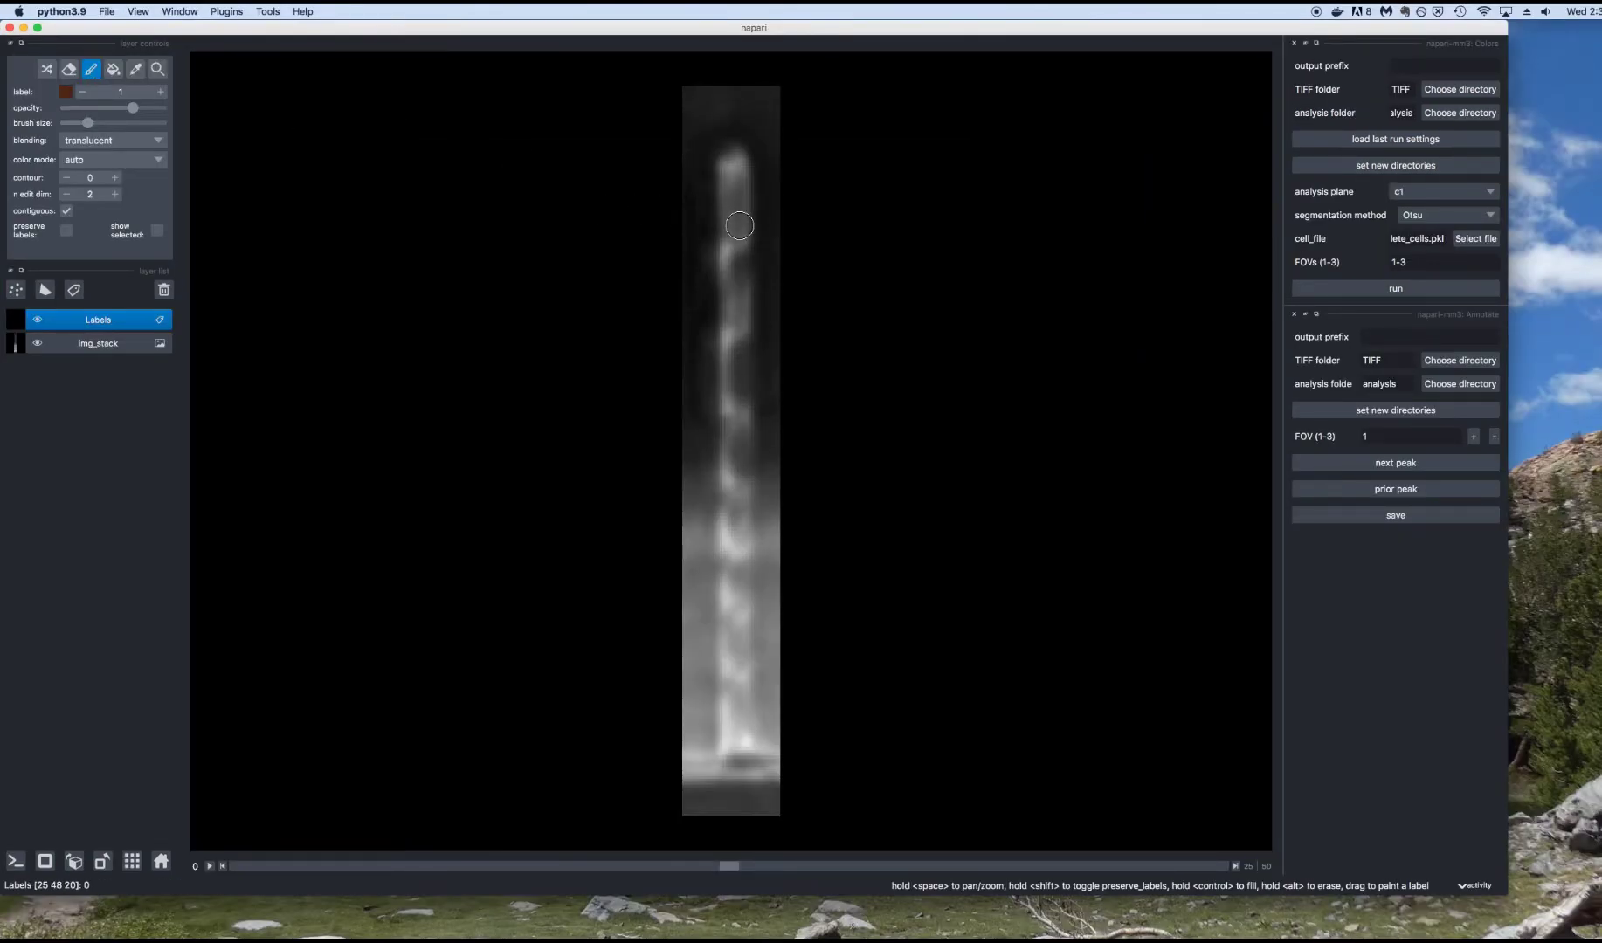
- Paint label 1 over the topmost cell in the FOV 1 channel and adjust the brush
left_click_drag(739, 226, 737, 184)
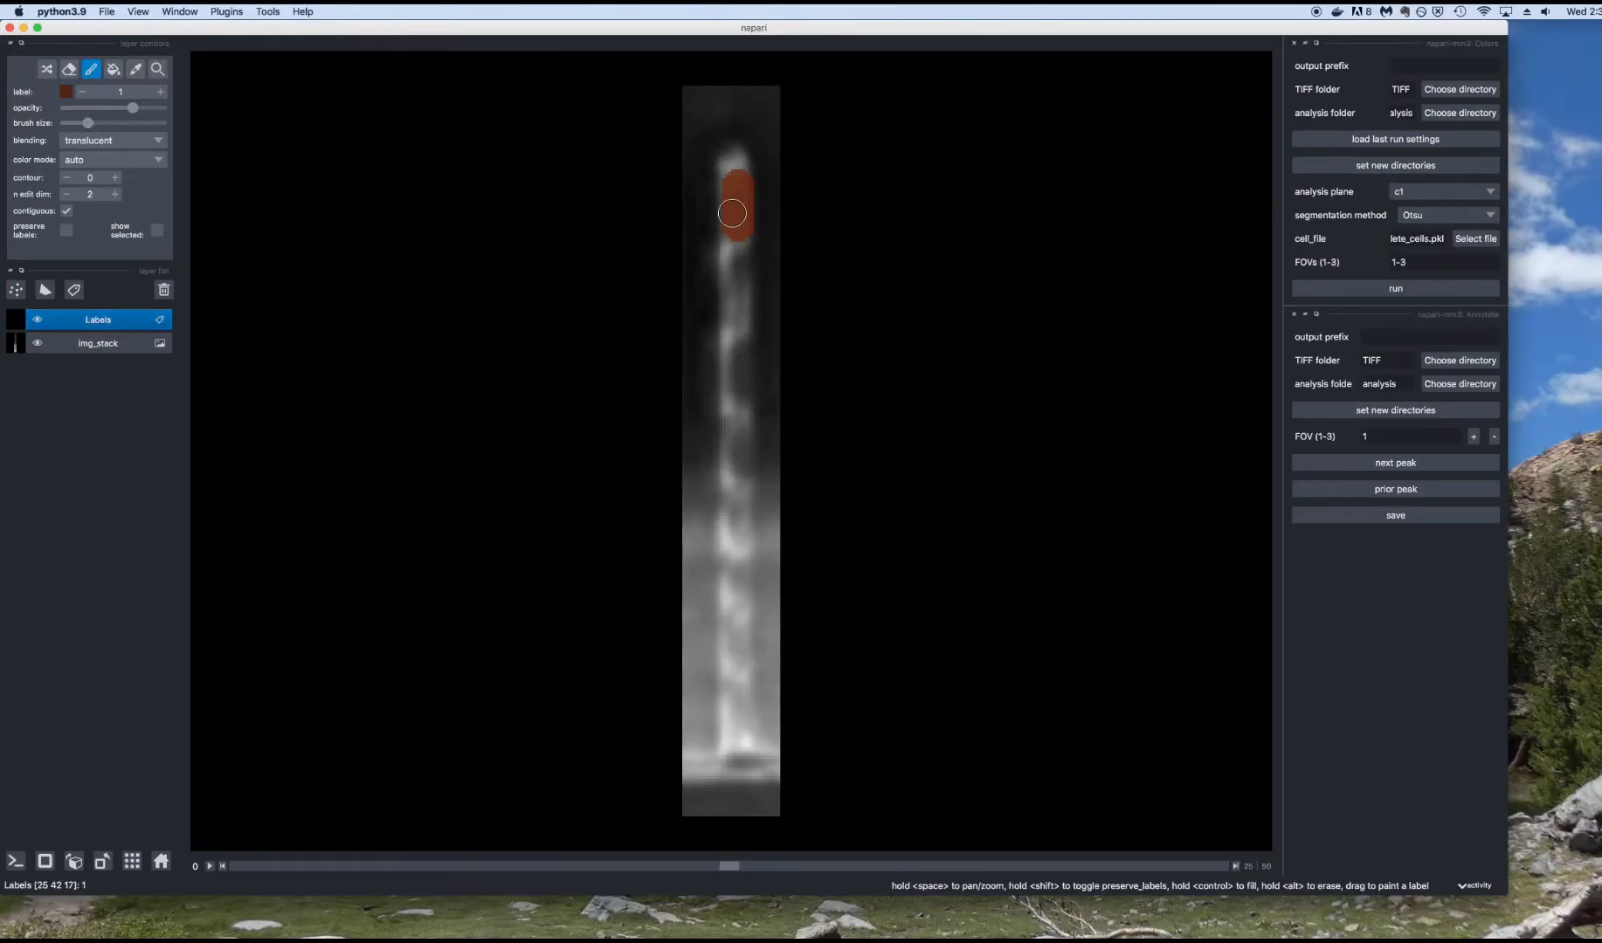
left_click(116, 177)
left_click(116, 177)
key("bracketleft")
key("bracketleft")
key("bracketleft")
key("bracketleft")
key("bracketleft")
- Paint the second and third cells from the top of the channel, each with its own new label number
left_click(163, 92)
left_click_drag(74, 123, 79, 123)
left_click_drag(735, 320, 737, 255)
left_click(160, 90)
mouse_move(735, 401)
left_mouse_down()
mouse_move(741, 345)
mouse_move(735, 373)
left_mouse_up()
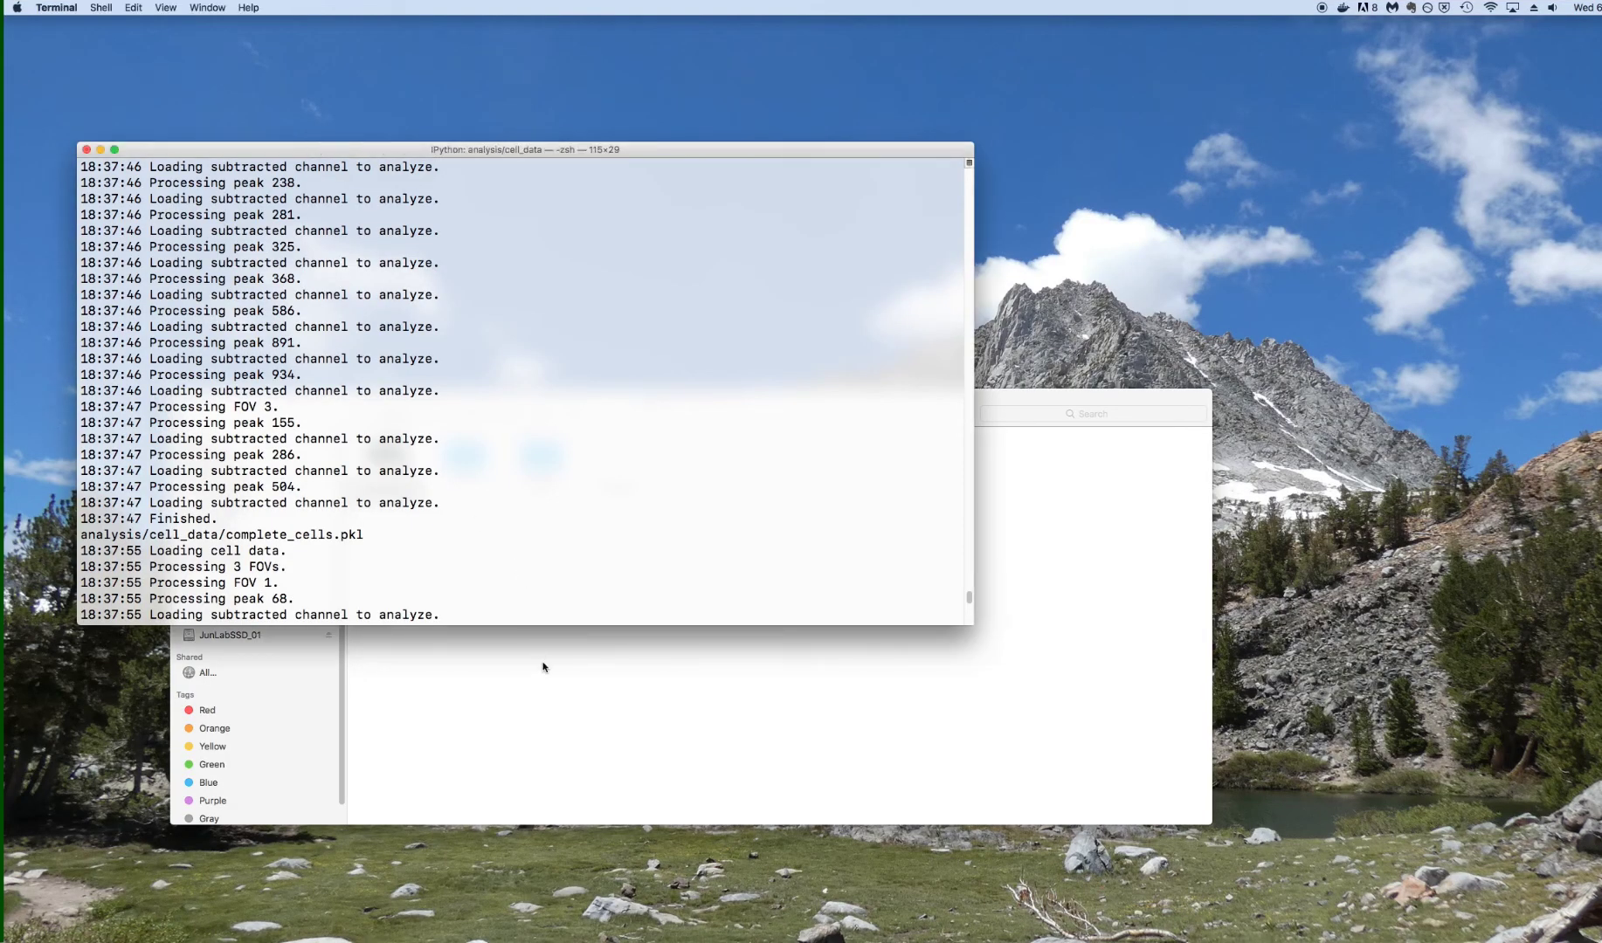
- Switch to Finder, view the contents of the analysis folder and return to its parent folder
left_click(542, 667)
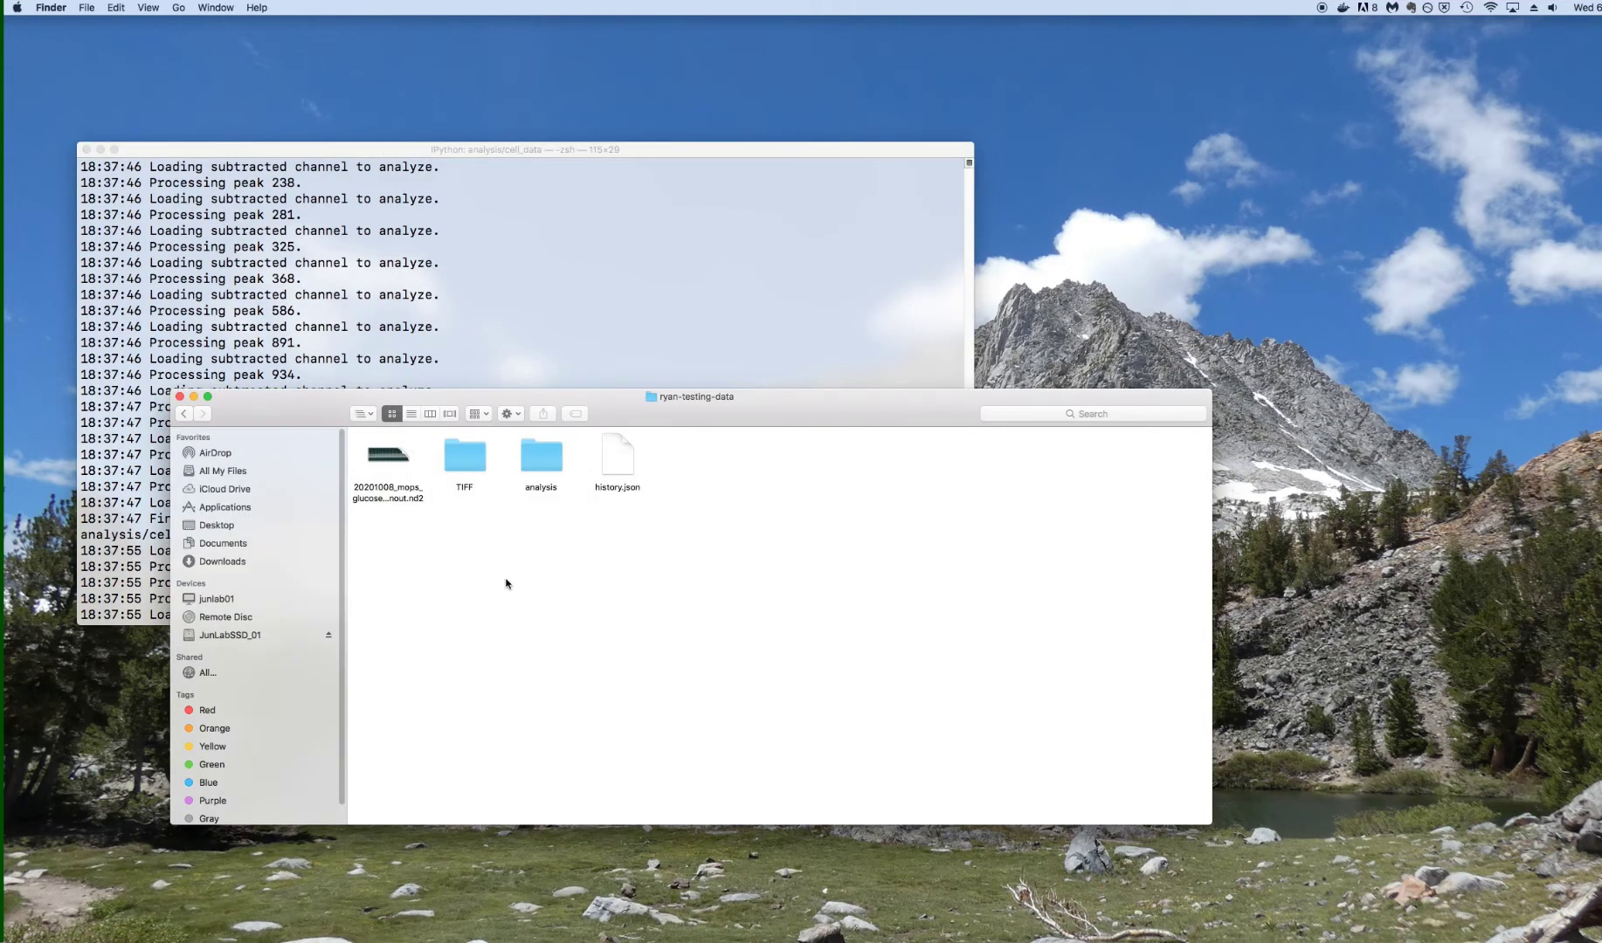
double_click(532, 475)
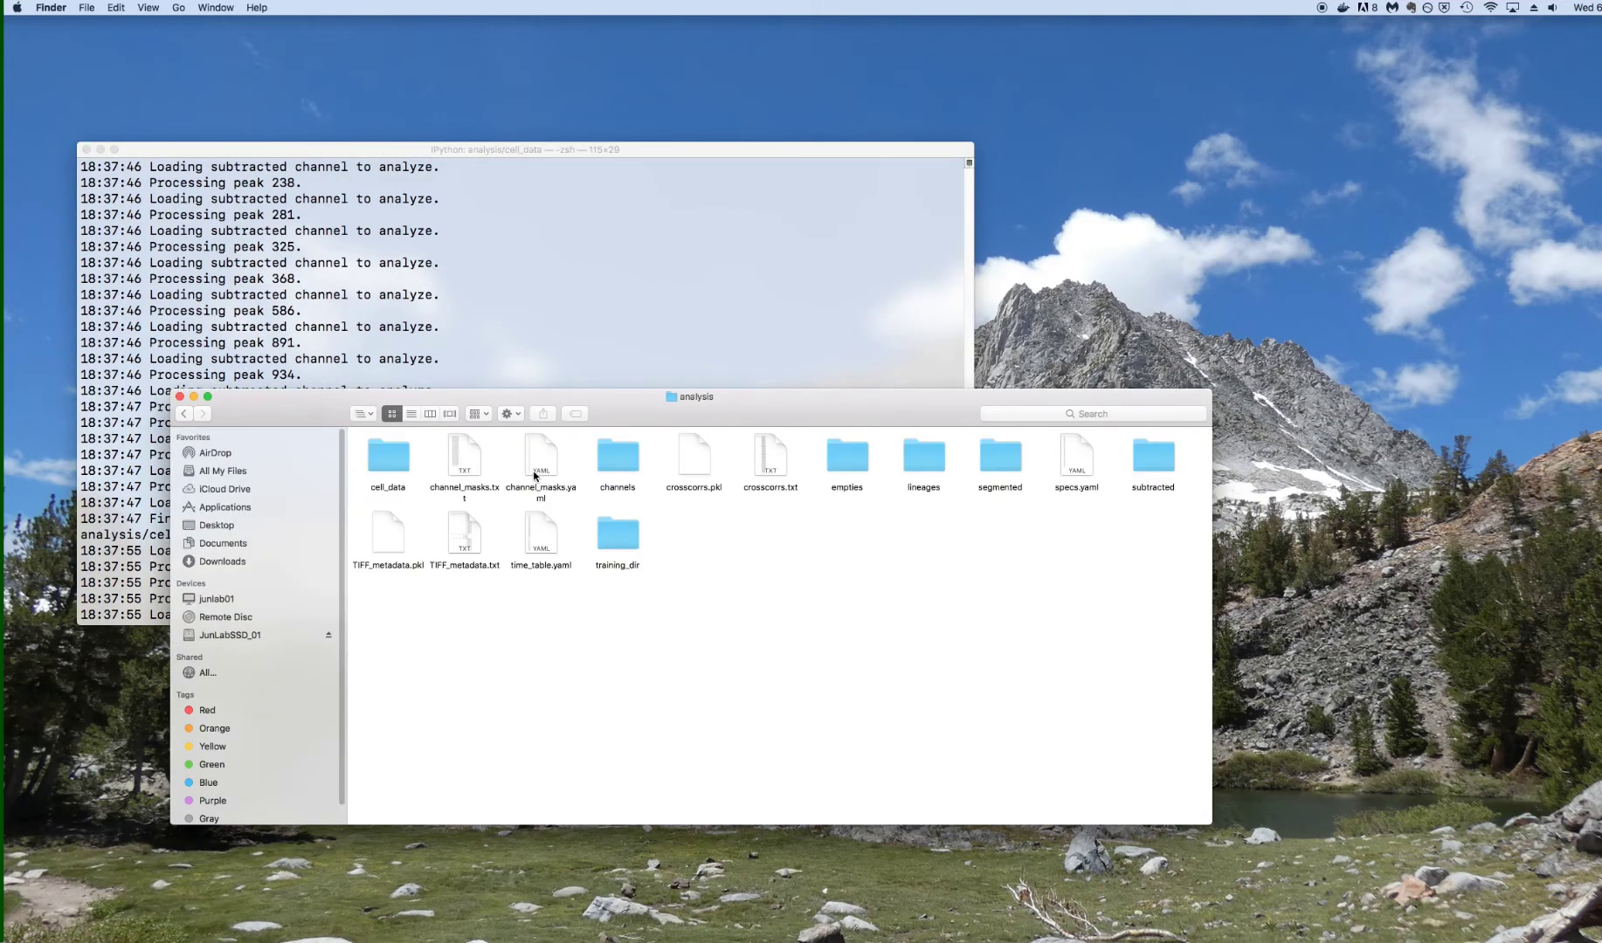
left_click(179, 415)
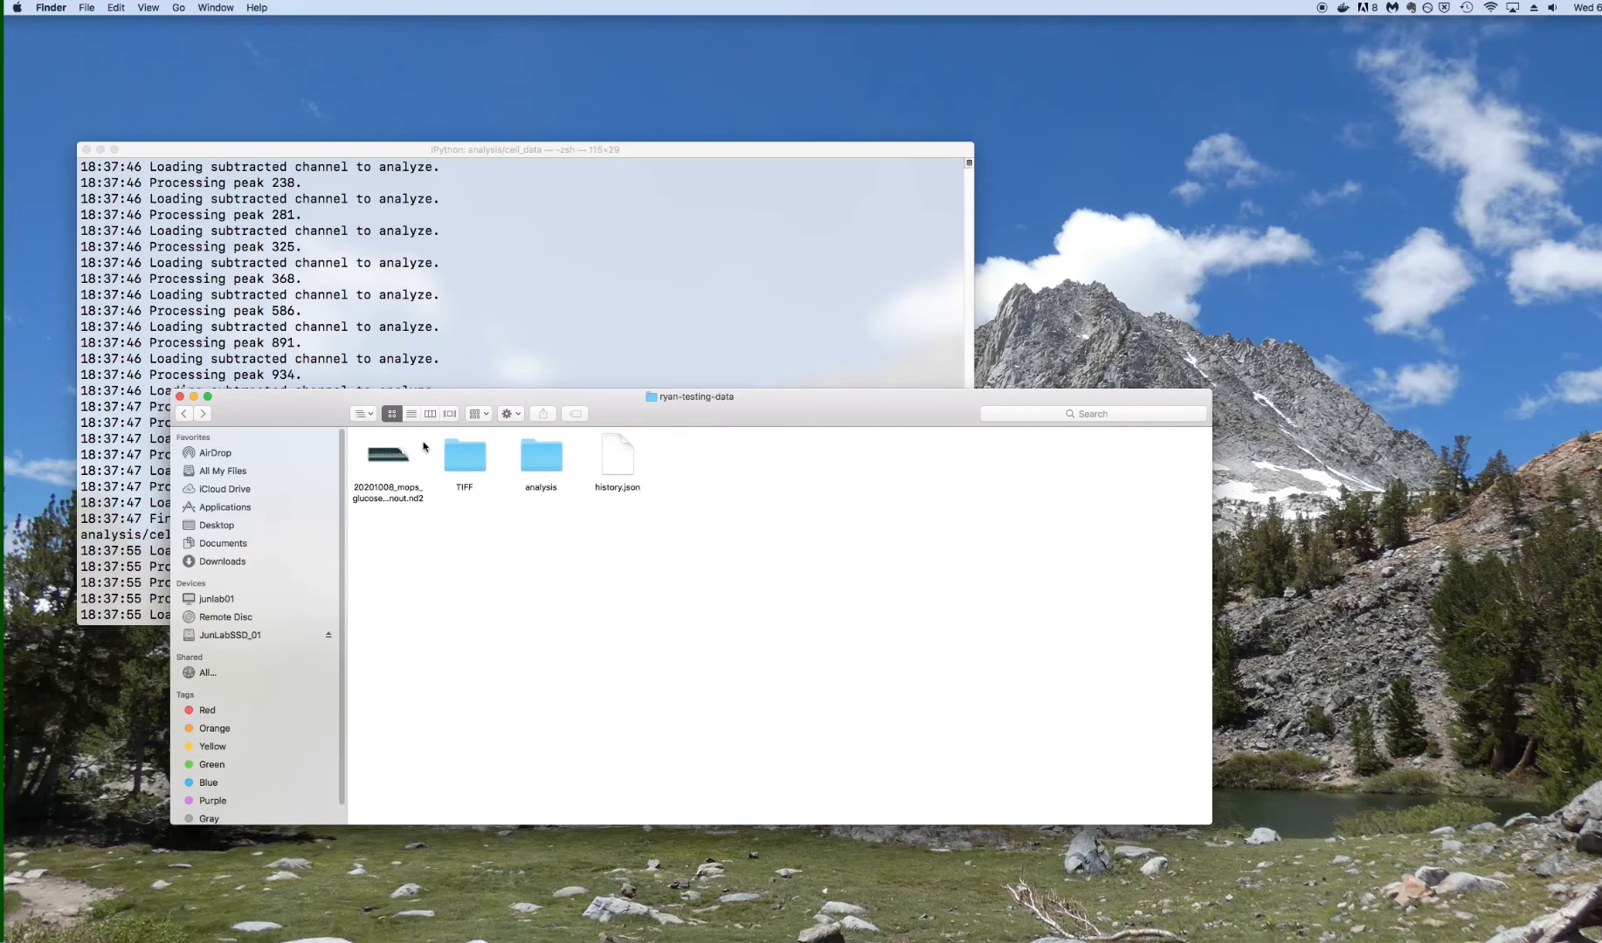
- Look through the exported images in the TIFF folder and return to the parent folder
double_click(464, 457)
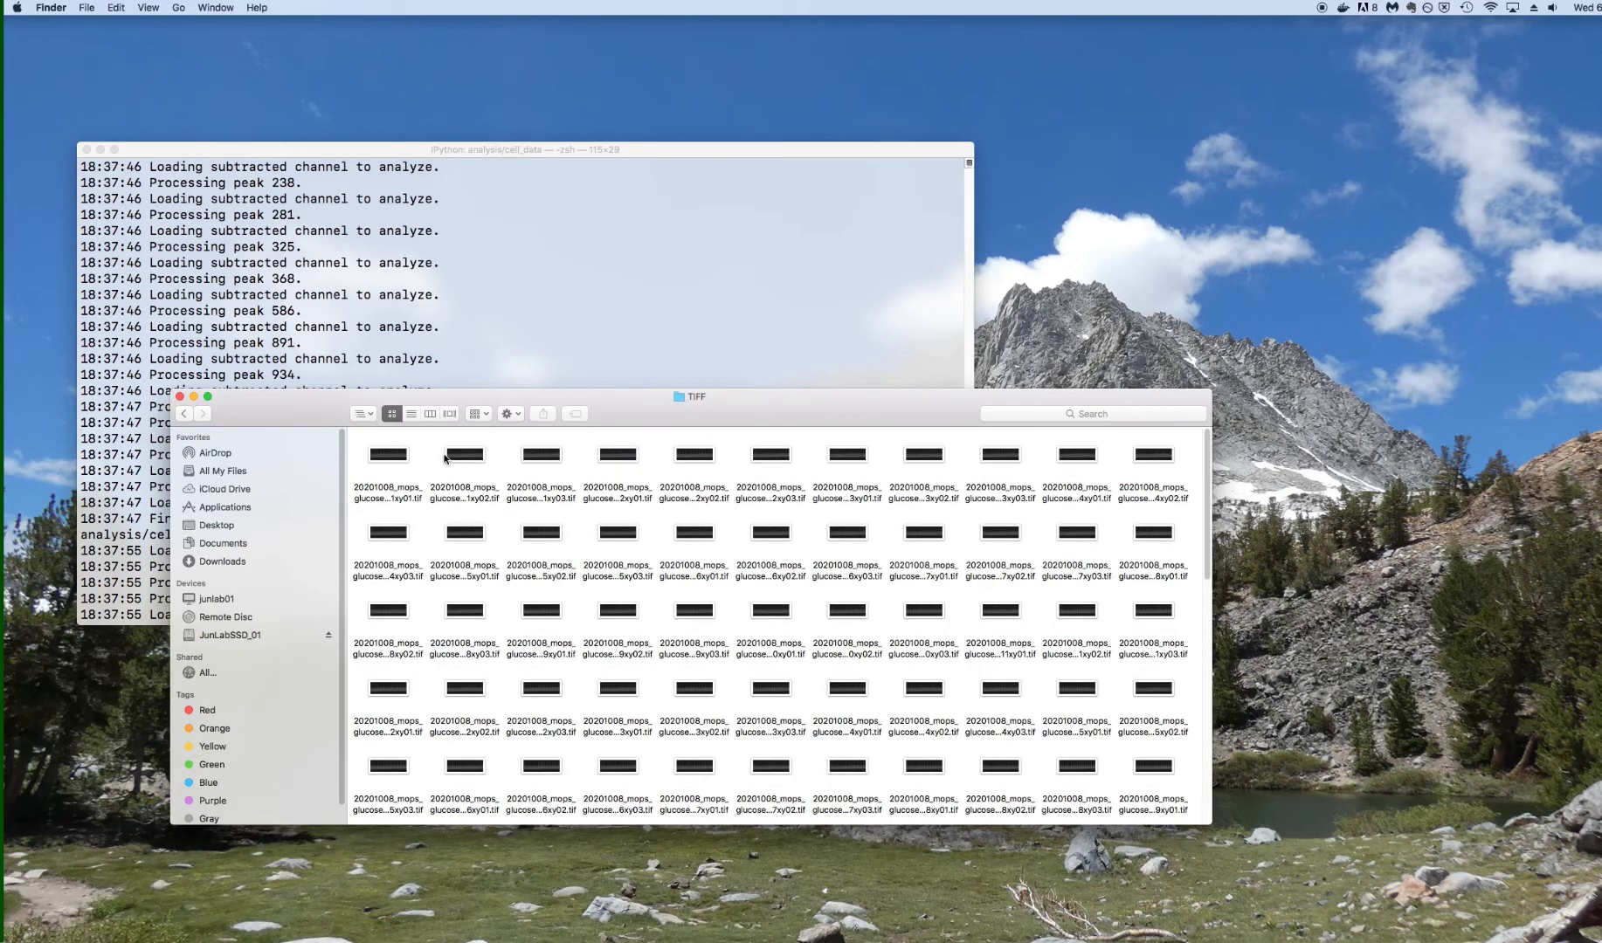
scroll(444, 457, "down", 10)
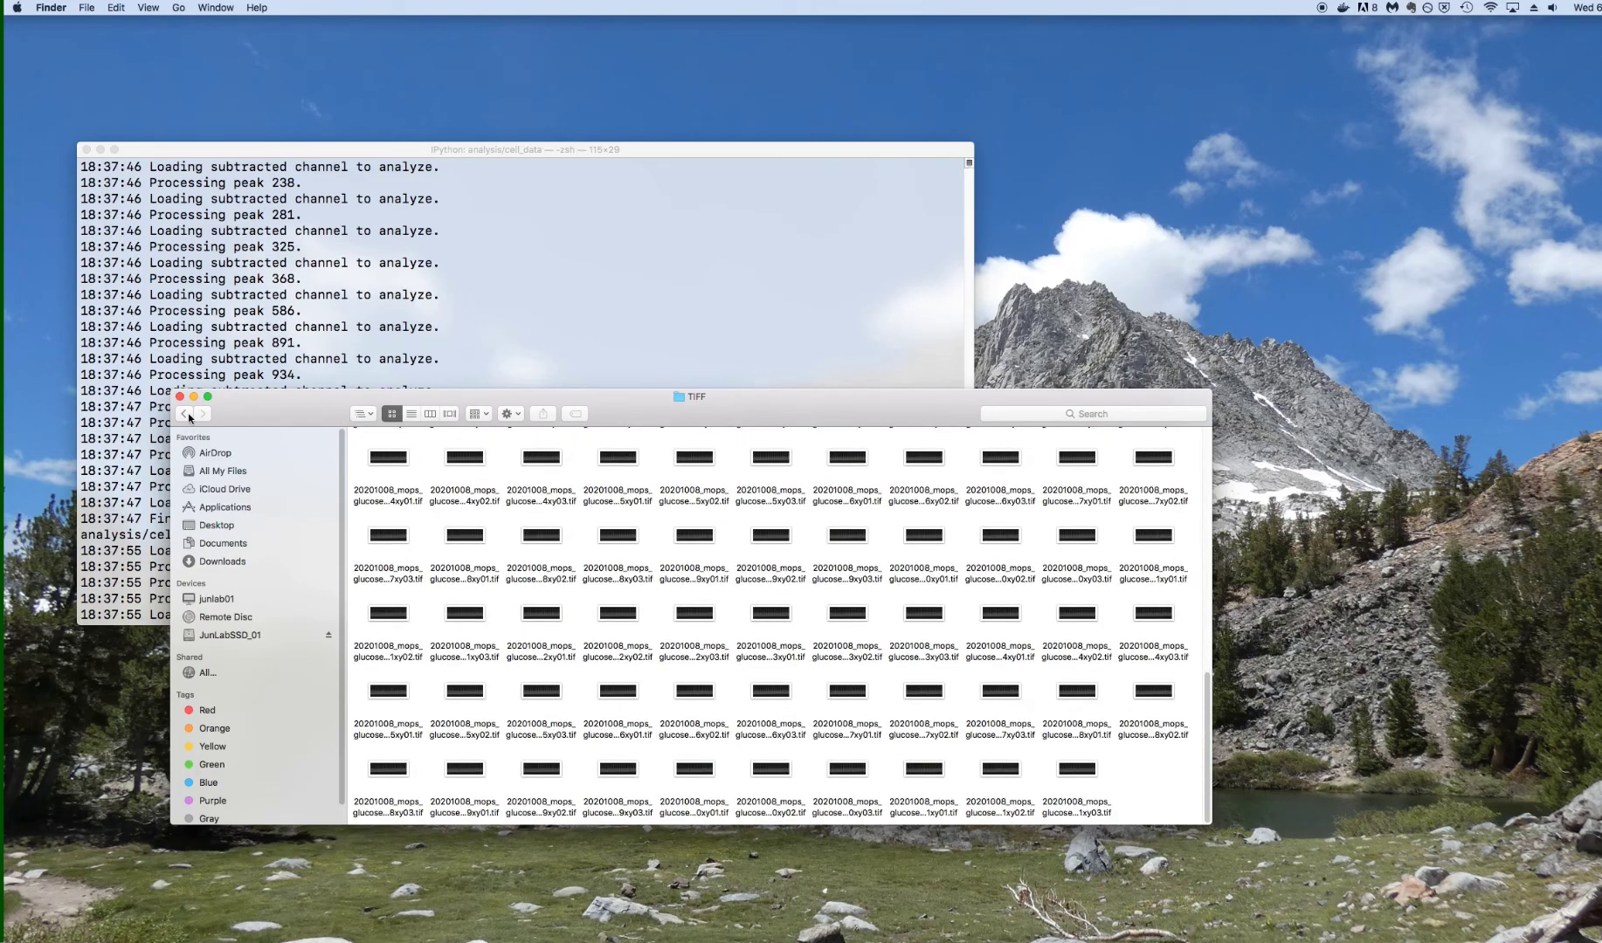
left_click(186, 414)
- View the cell_data folder inside the analysis folder, select the complete_cells_fl.pkl file and return to analysis
double_click(524, 466)
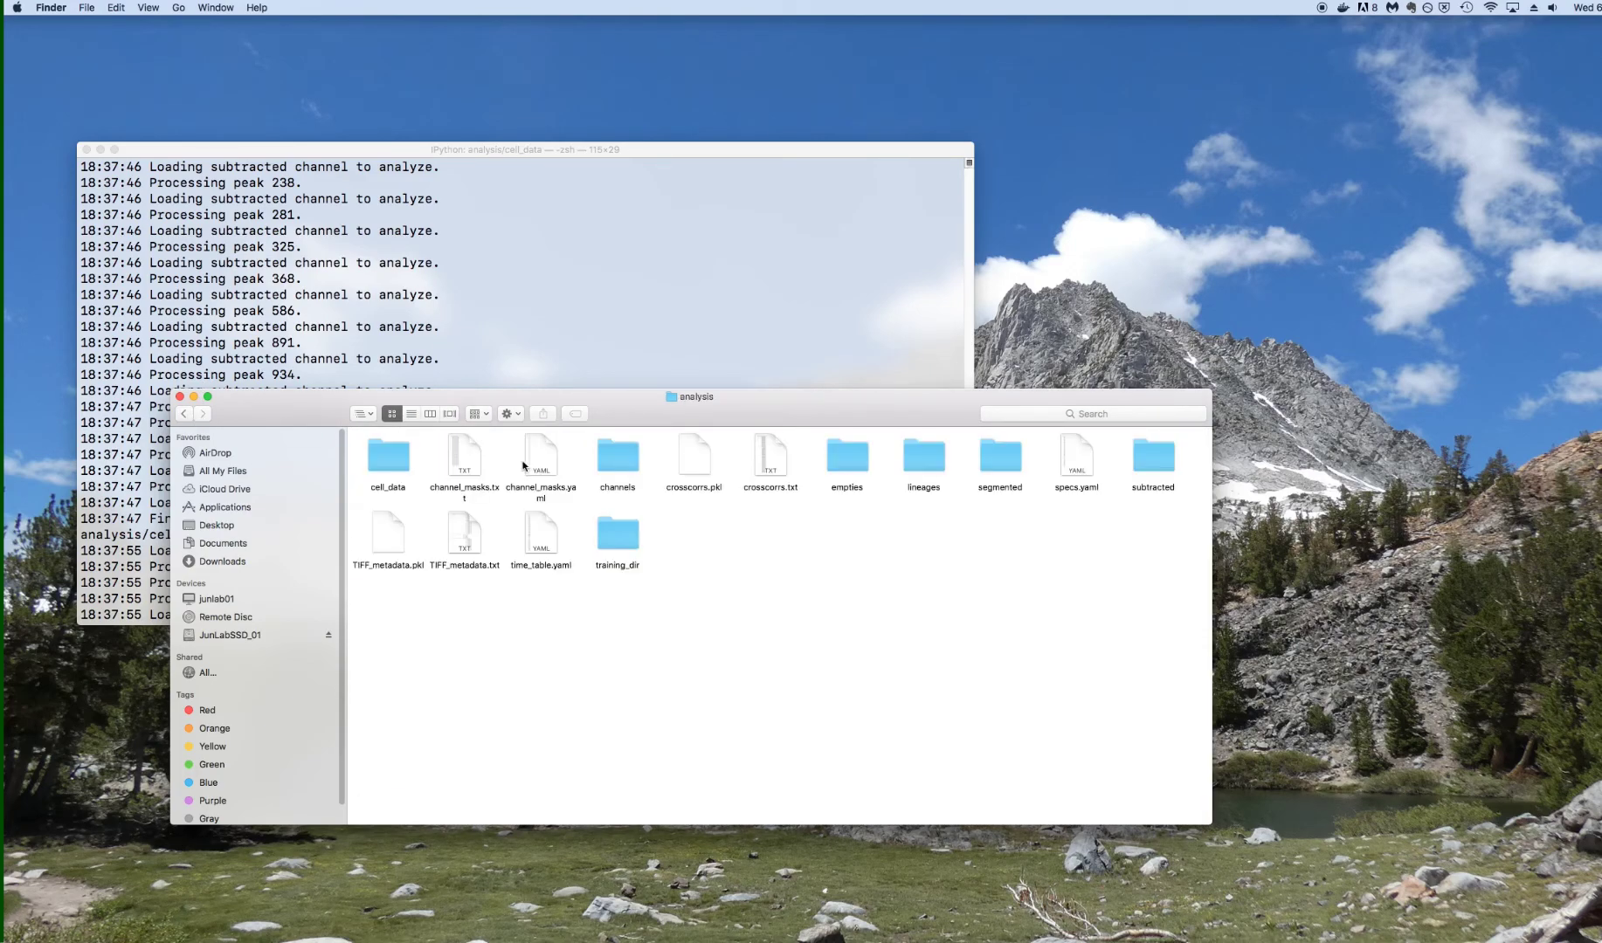
double_click(398, 467)
left_click(462, 468)
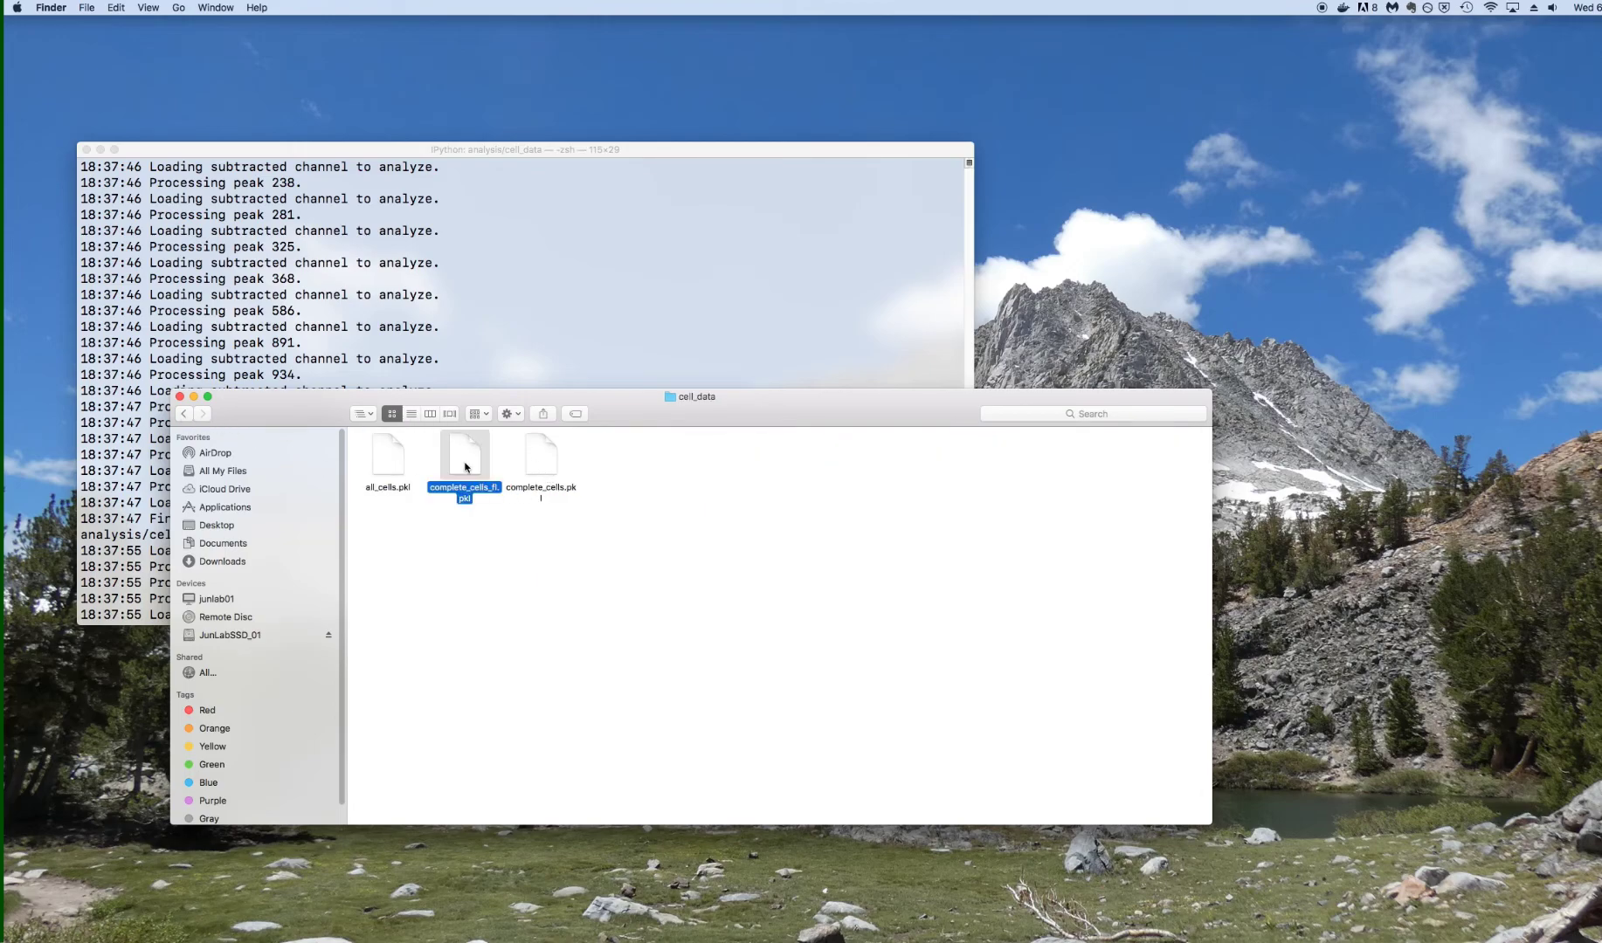
left_click(182, 413)
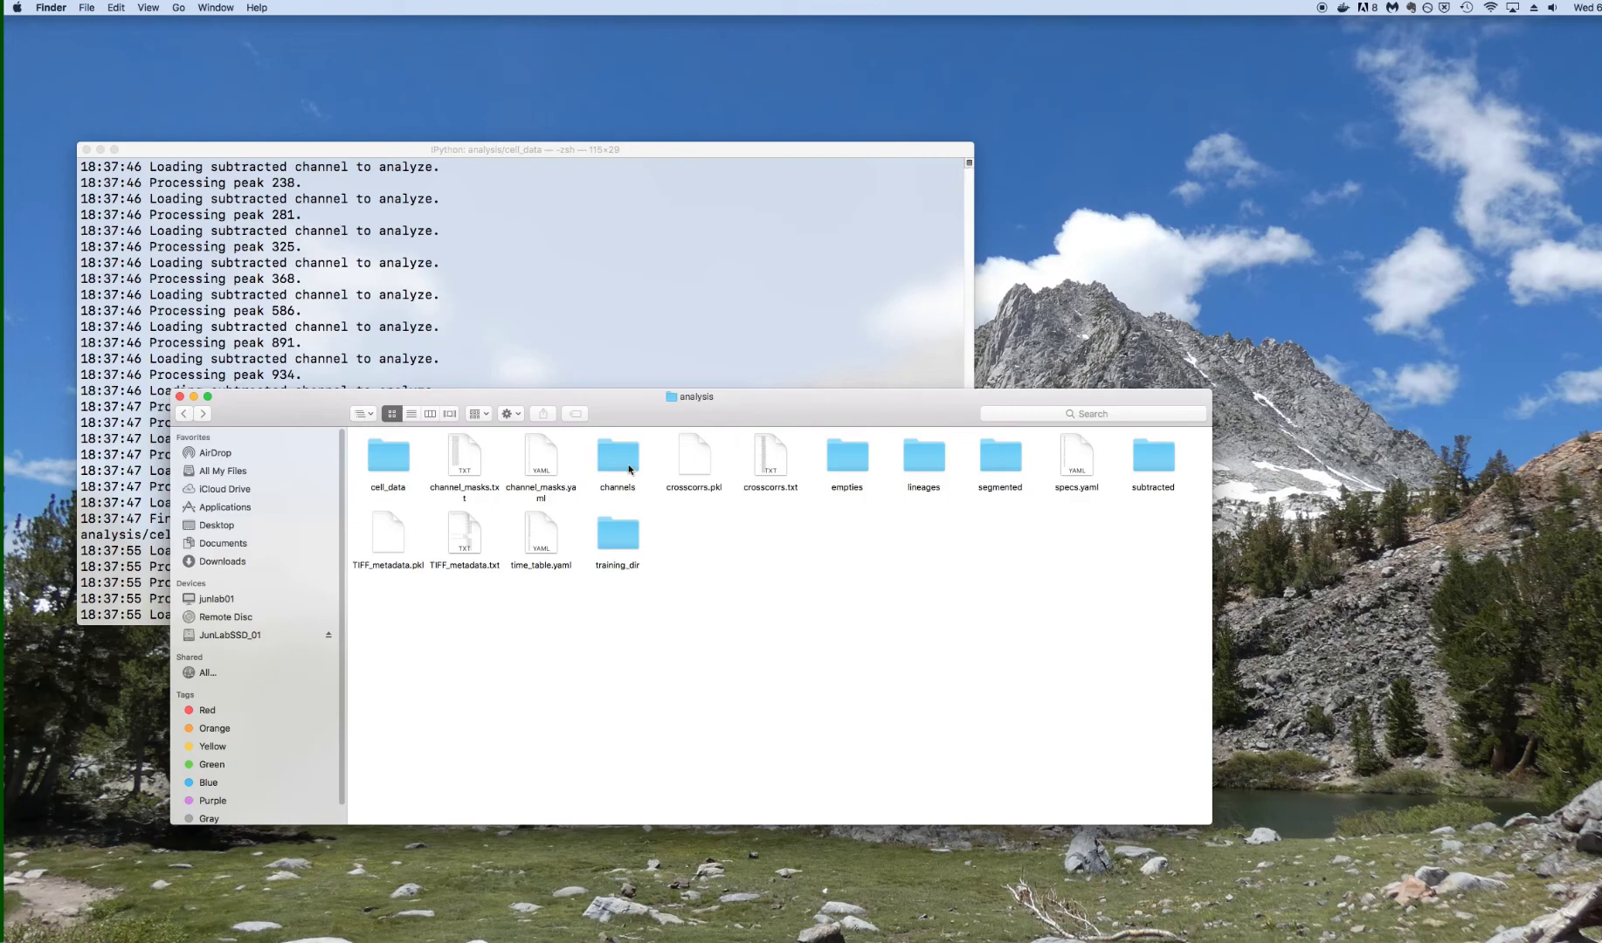
- Open the channel stack _xy001_p0111_c1.tif from the channels folder in Fiji, close it and return to the analysis folder
double_click(629, 469)
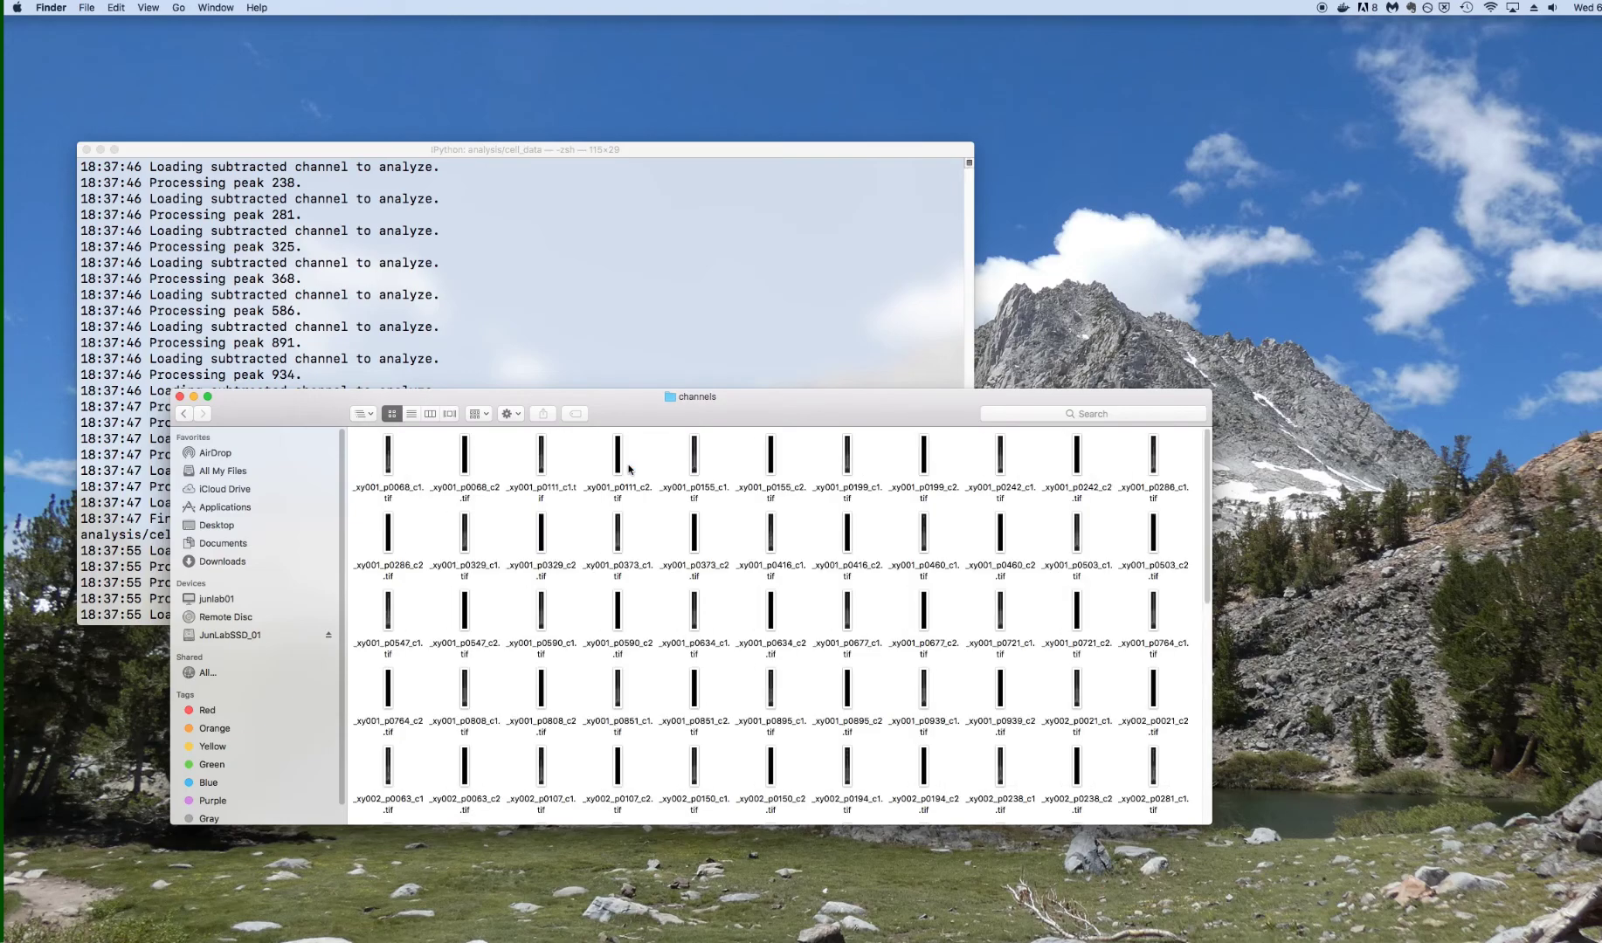
left_click(543, 471)
double_click(543, 469)
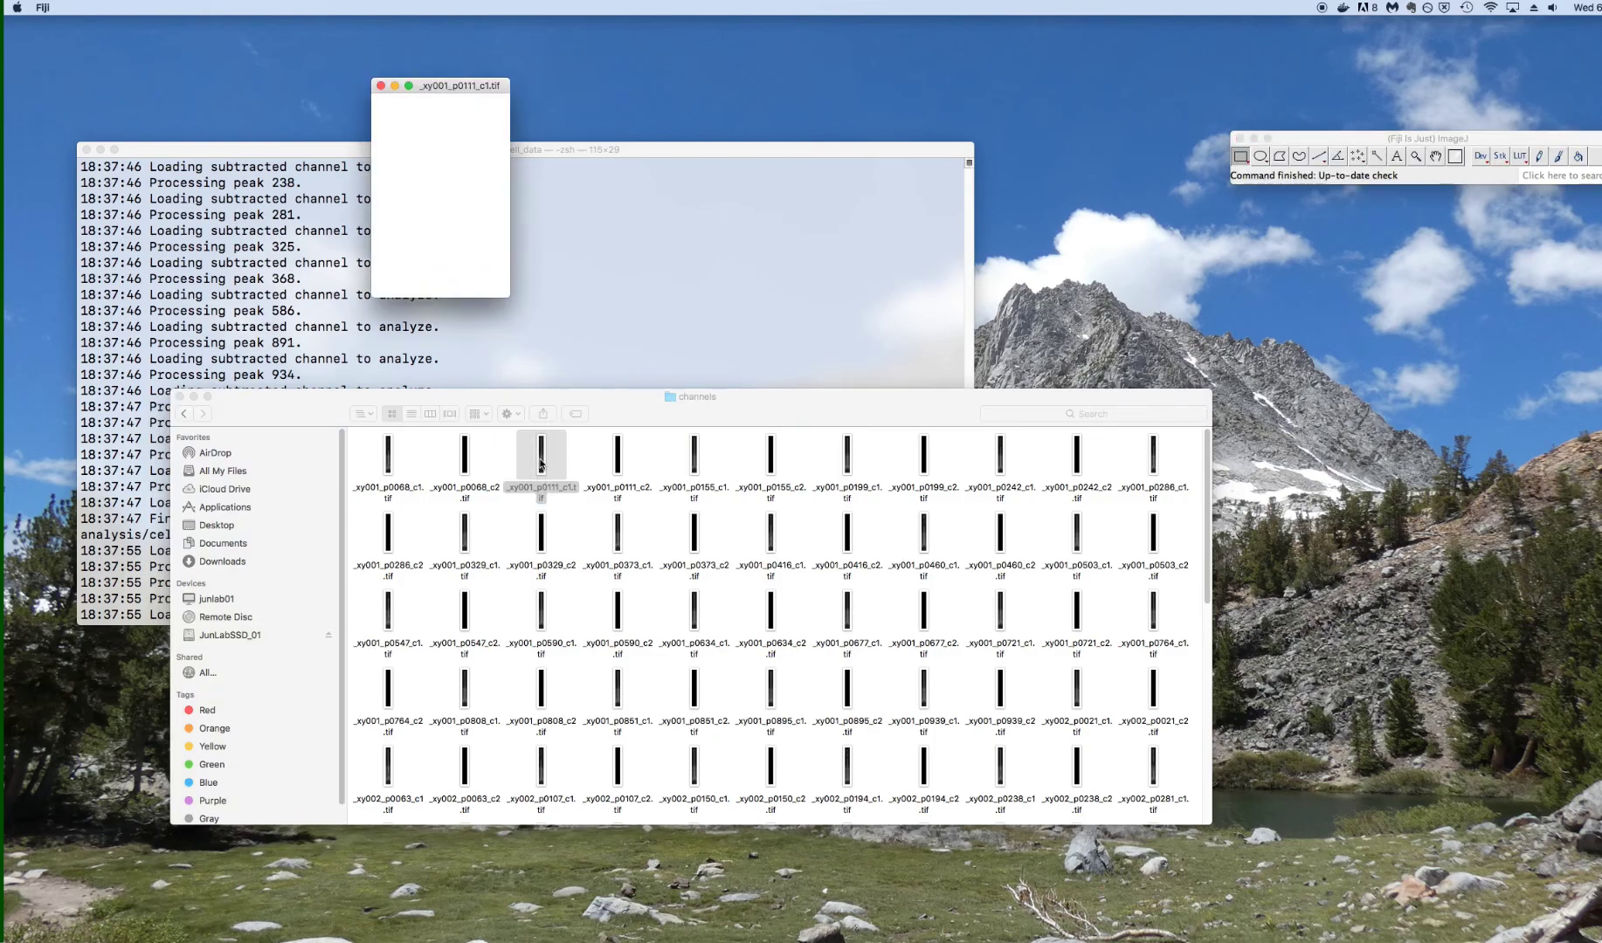
left_click(380, 85)
left_click(182, 414)
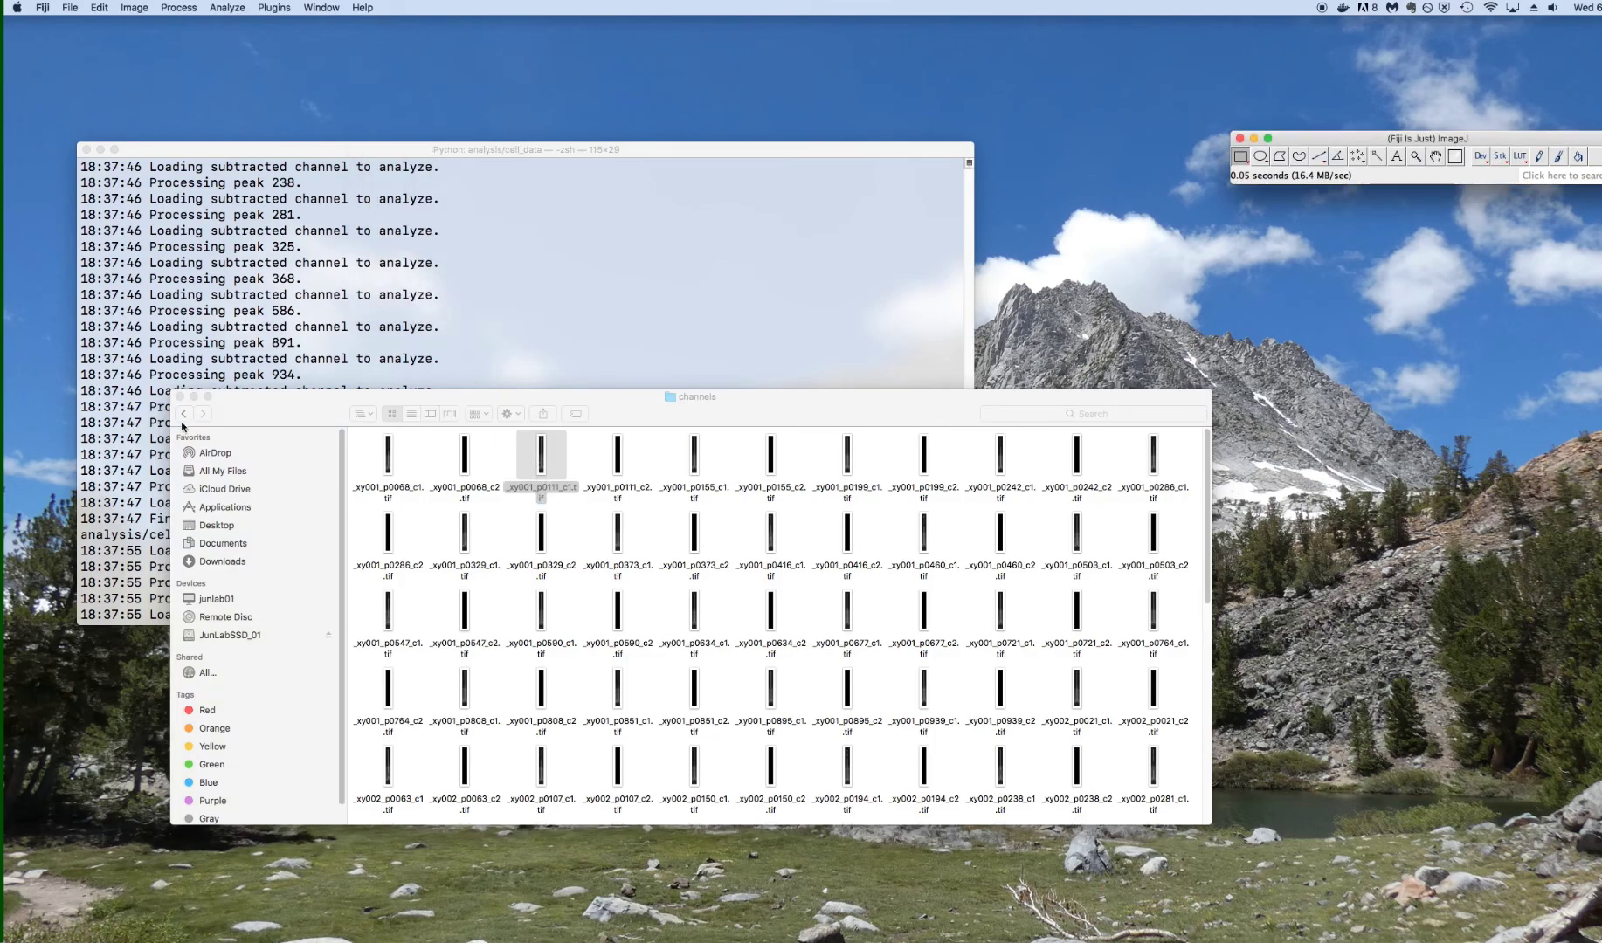
left_click(183, 414)
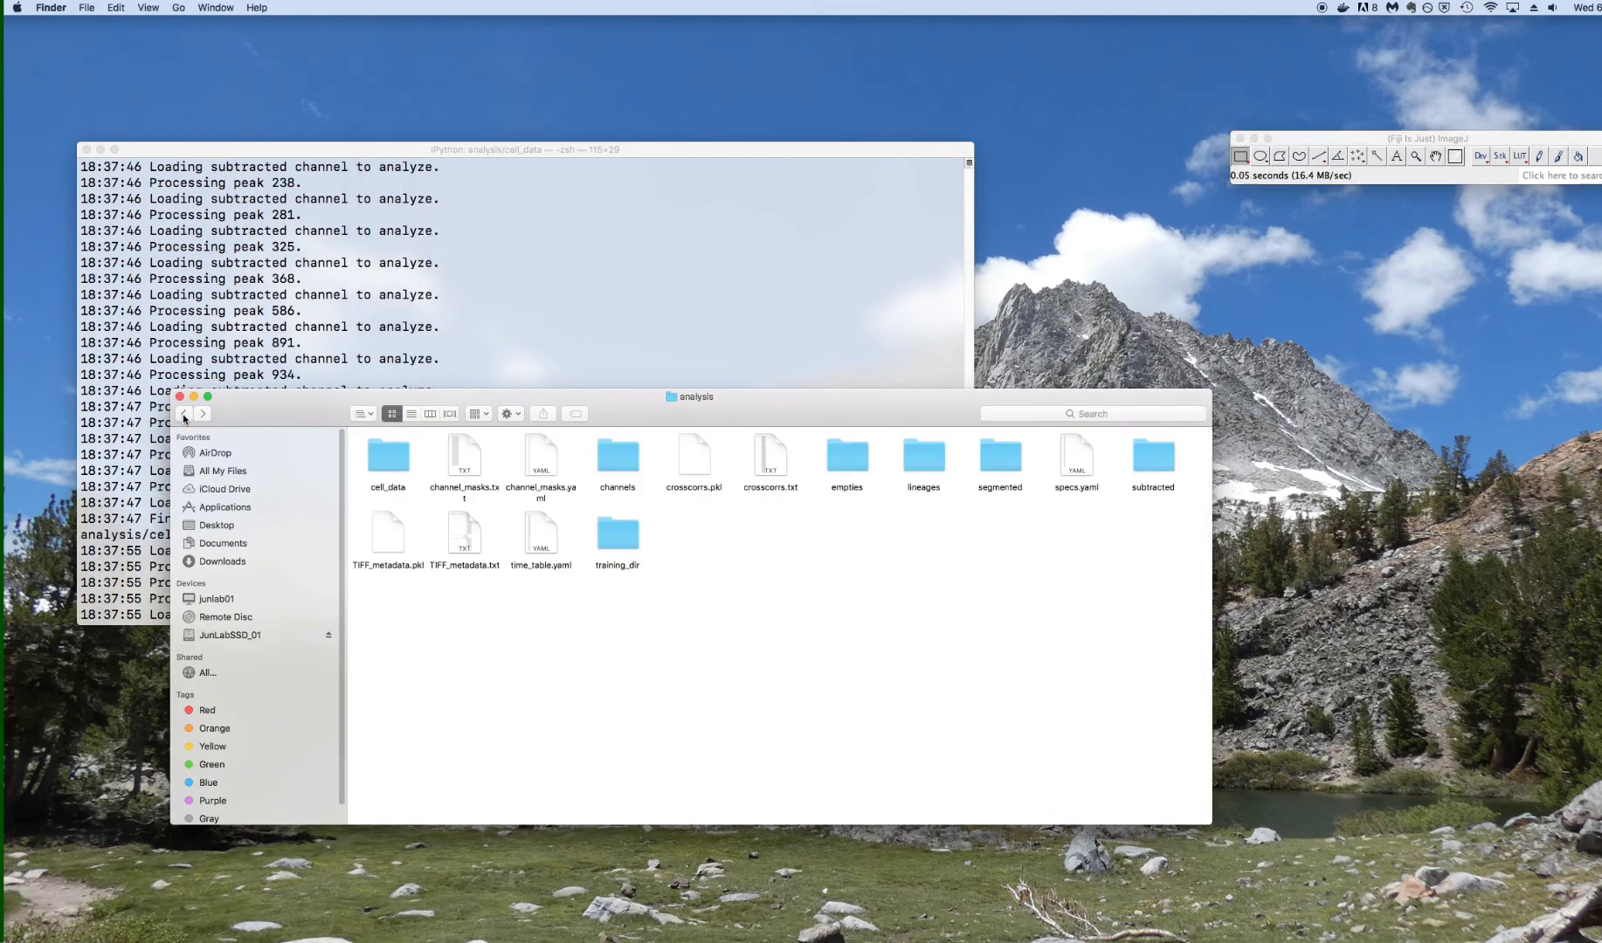
- View the contents of the segmented folder and of the training_dir folder within analysis
double_click(998, 457)
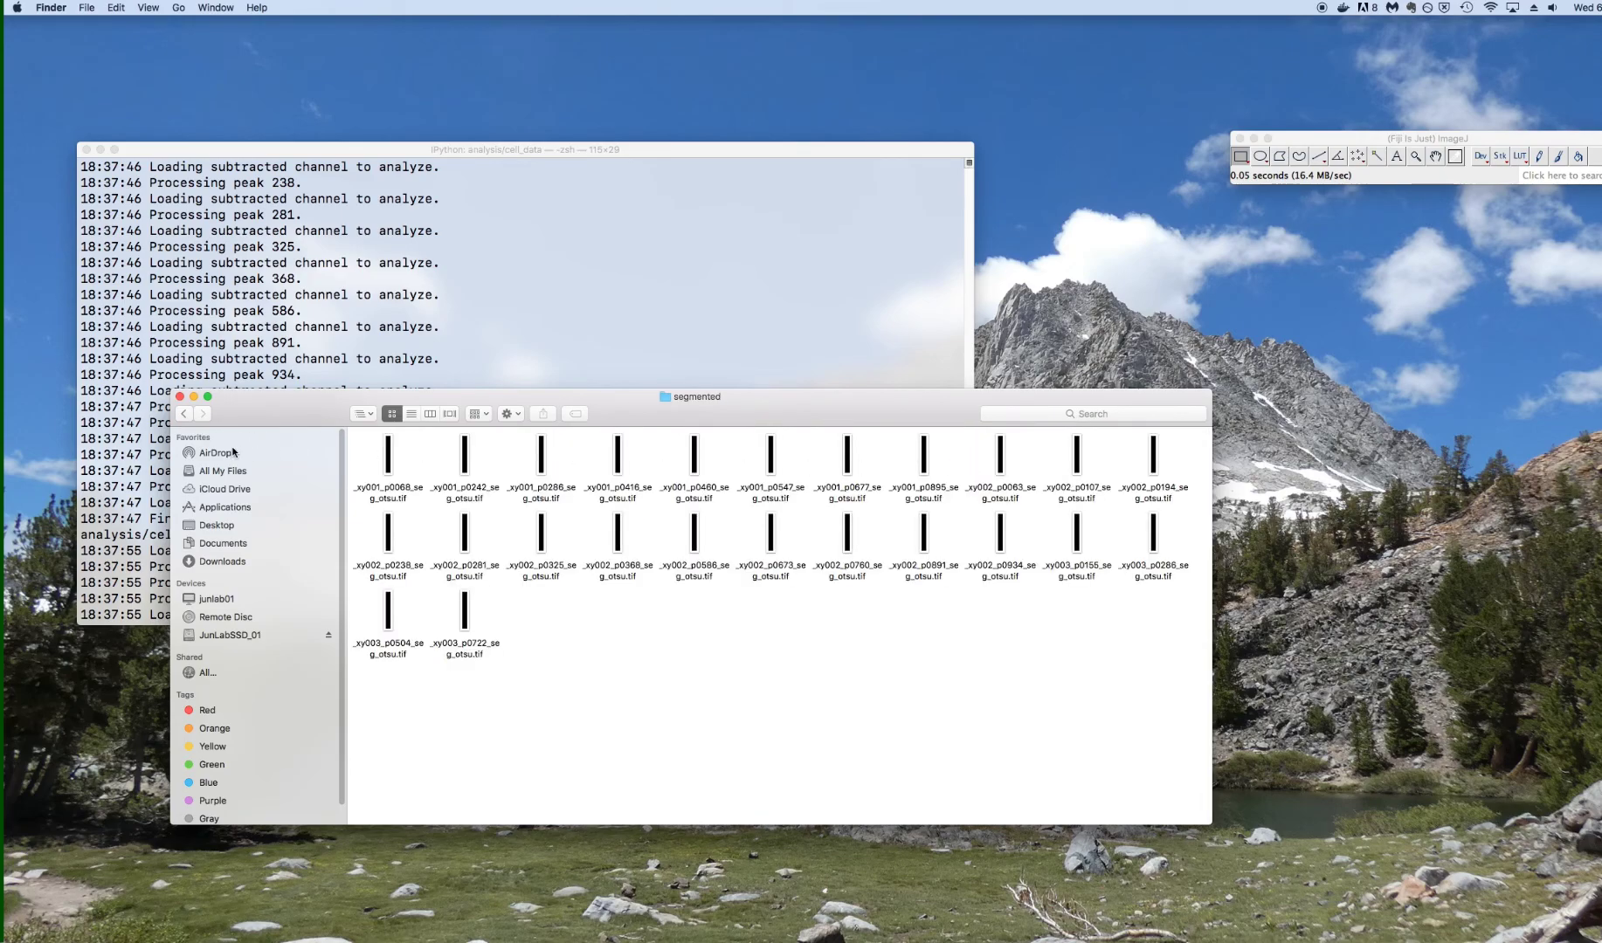
left_click(185, 416)
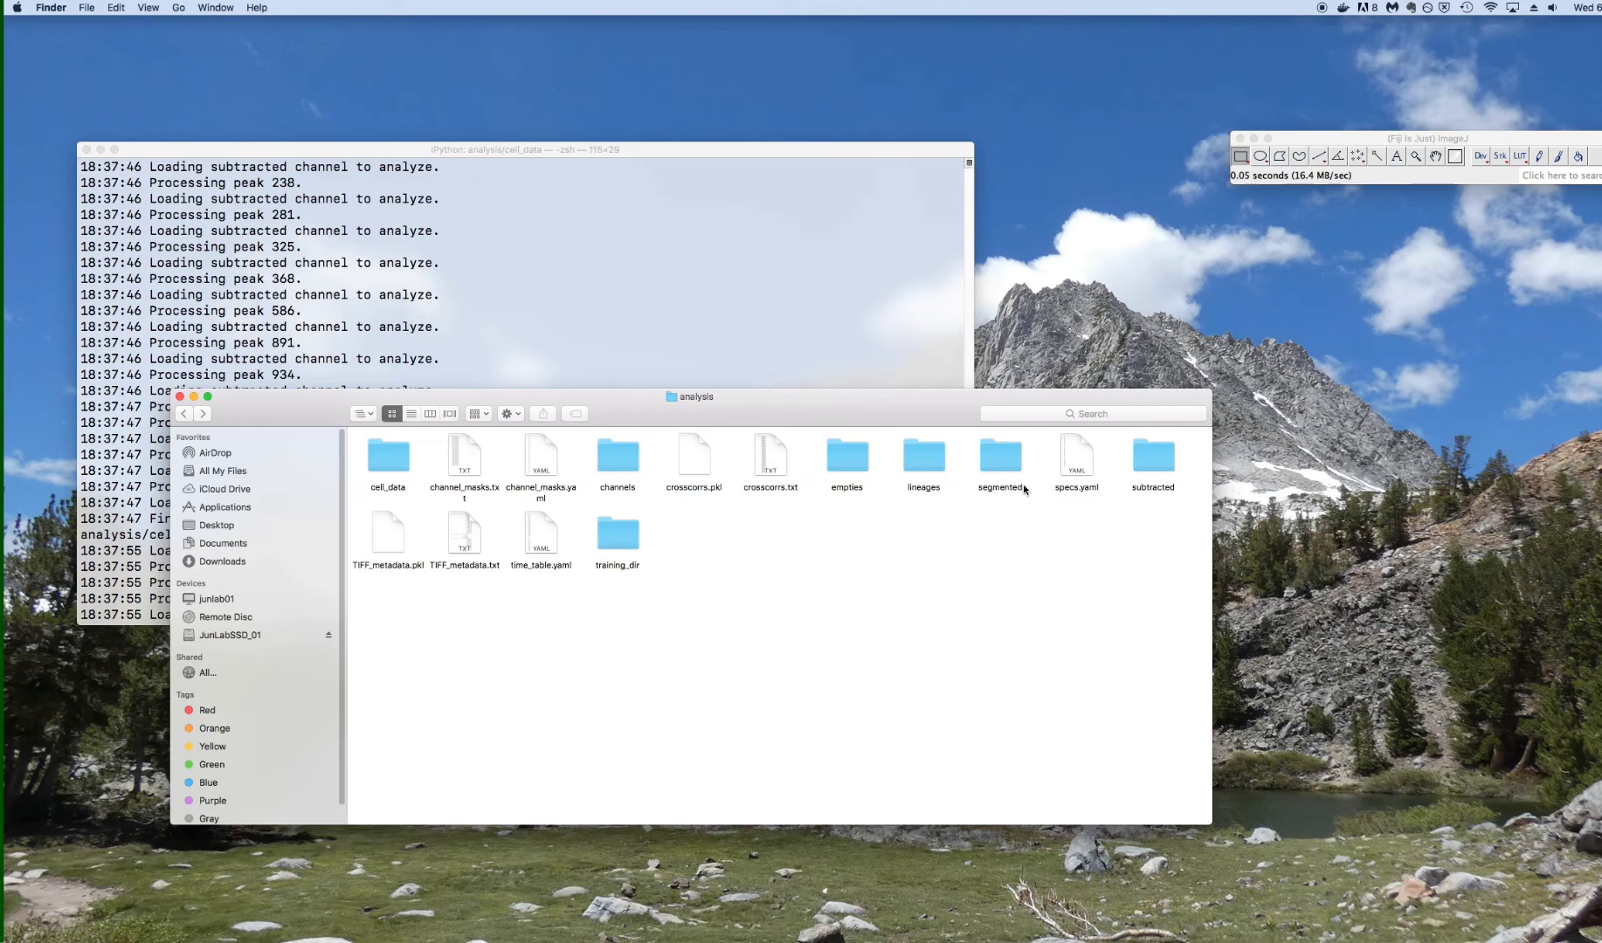
double_click(617, 535)
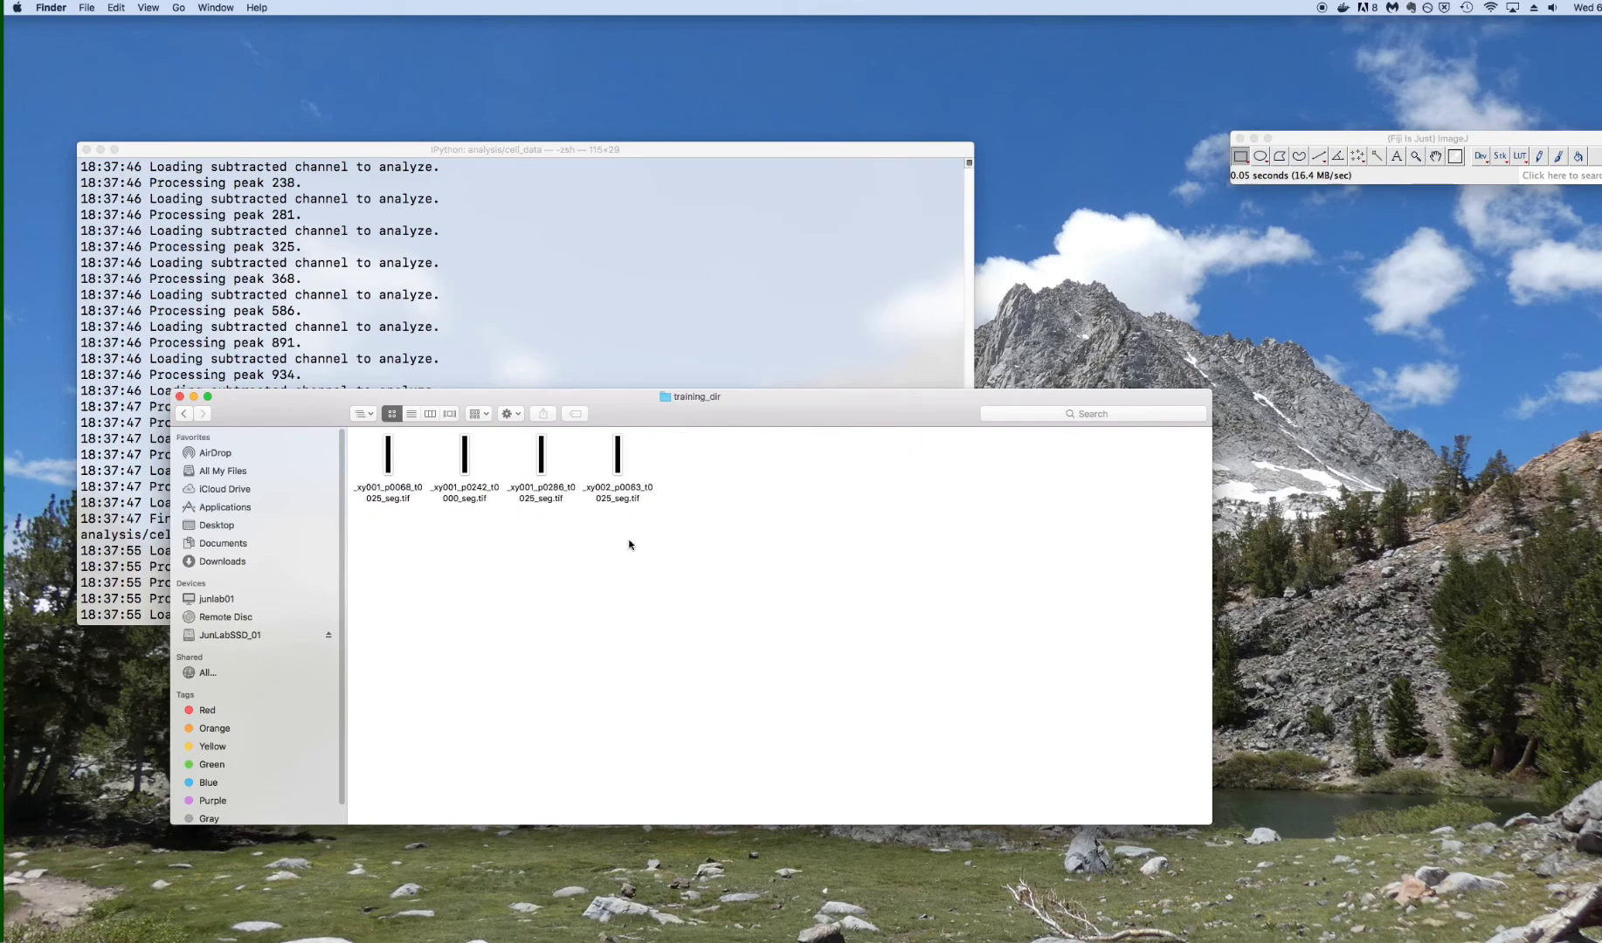